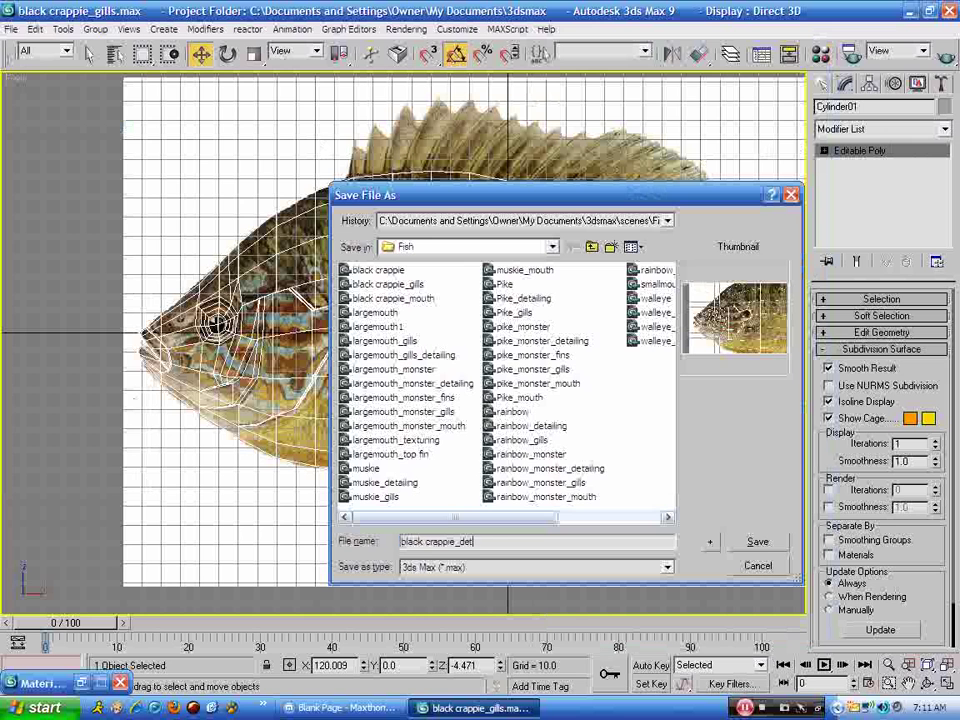
Save the scene as black crappie_detailing and add an Unwrap UVW modifier to the fish body
text(ing)
click(757, 542)
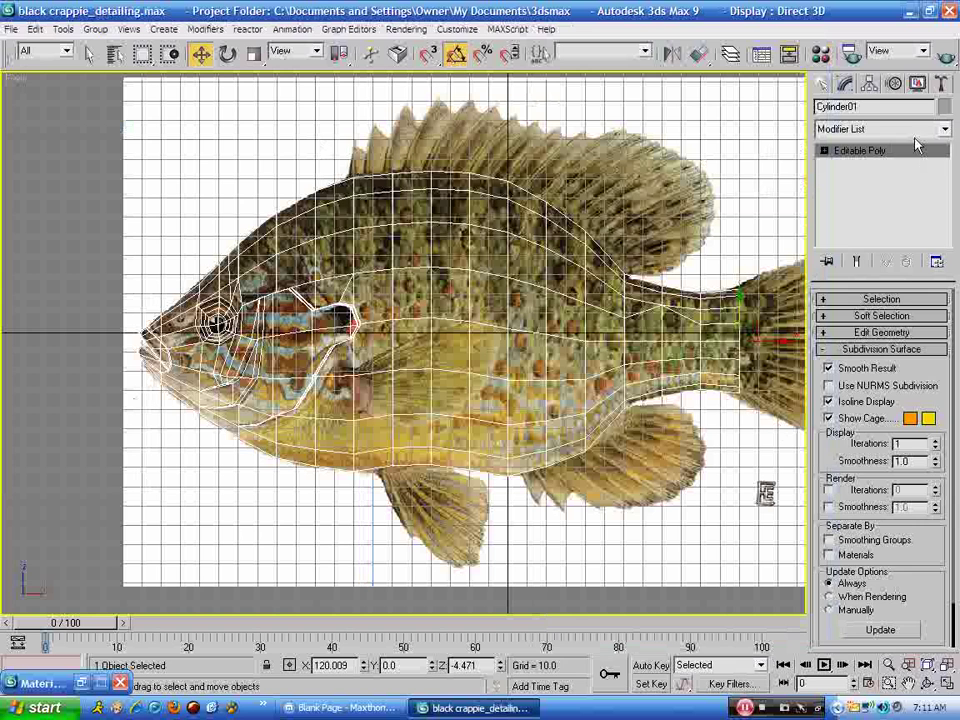
click(944, 129)
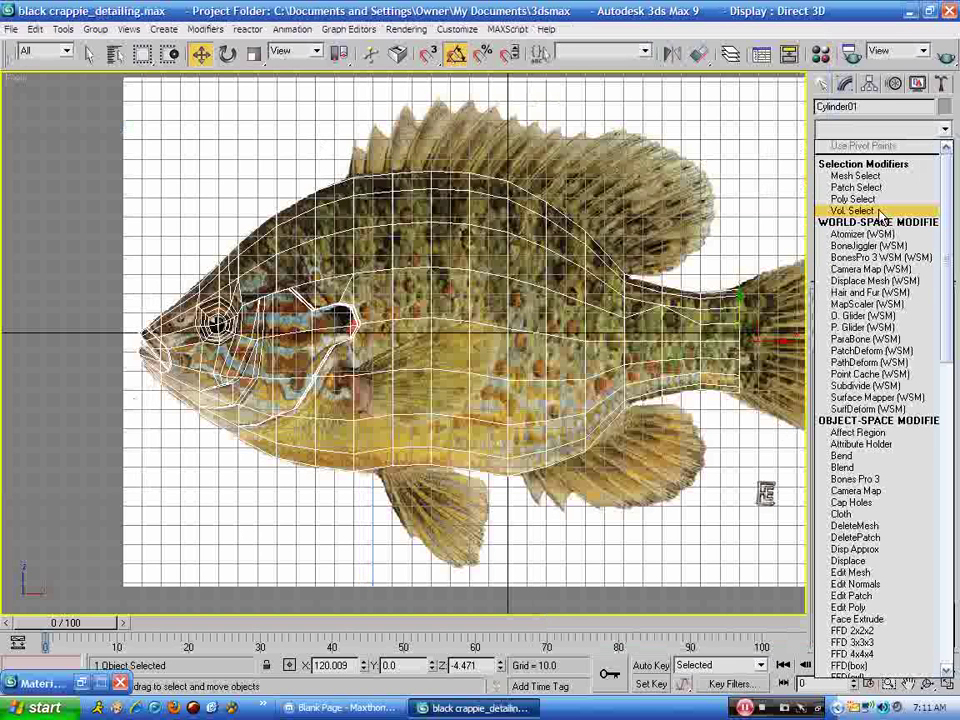
key(u)
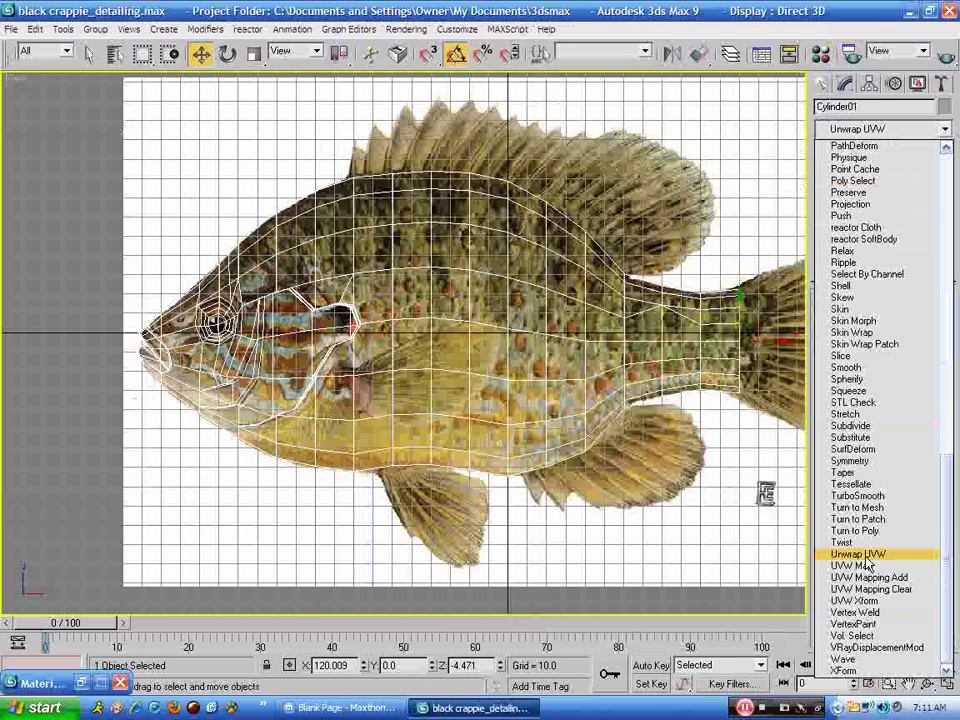
click(864, 556)
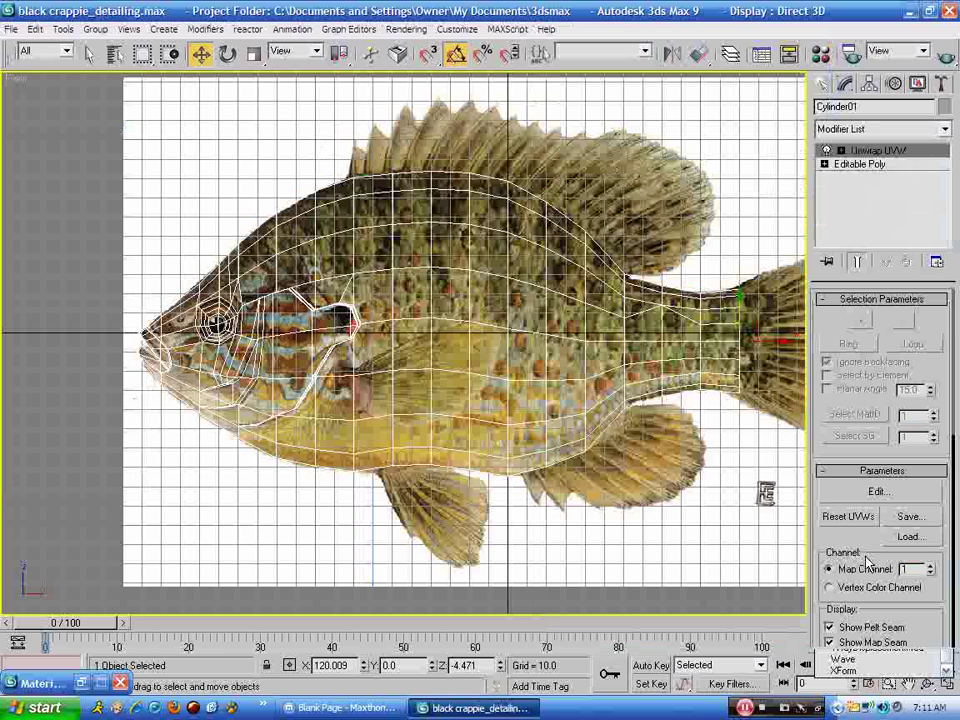
Select all faces on the front side of the fish body at the Unwrap UVW face level
click(841, 150)
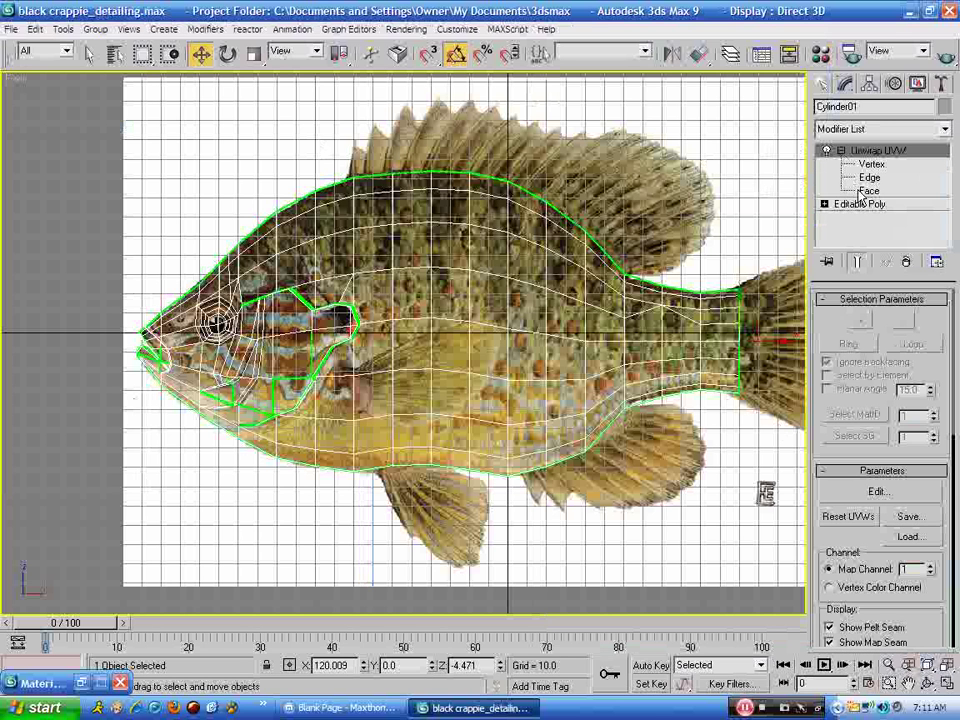
click(865, 191)
right_click(465, 135)
click(336, 158)
scroll(336, 157, down, 2)
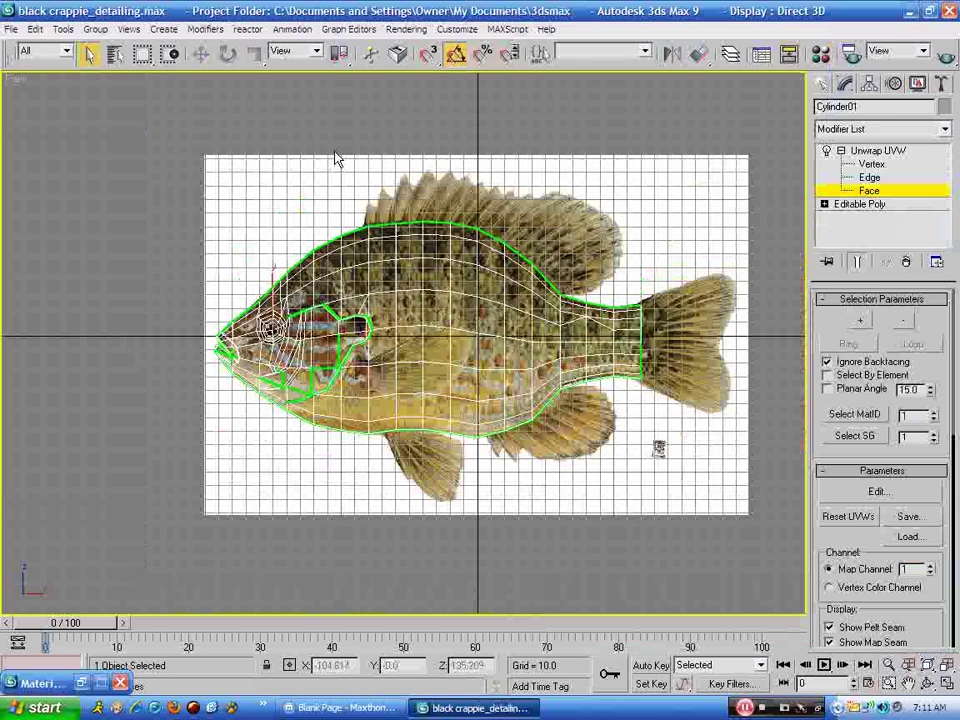
mouse_move(130, 135)
mouse_down()
mouse_move(568, 433)
mouse_move(714, 486)
mouse_move(716, 496)
mouse_up()
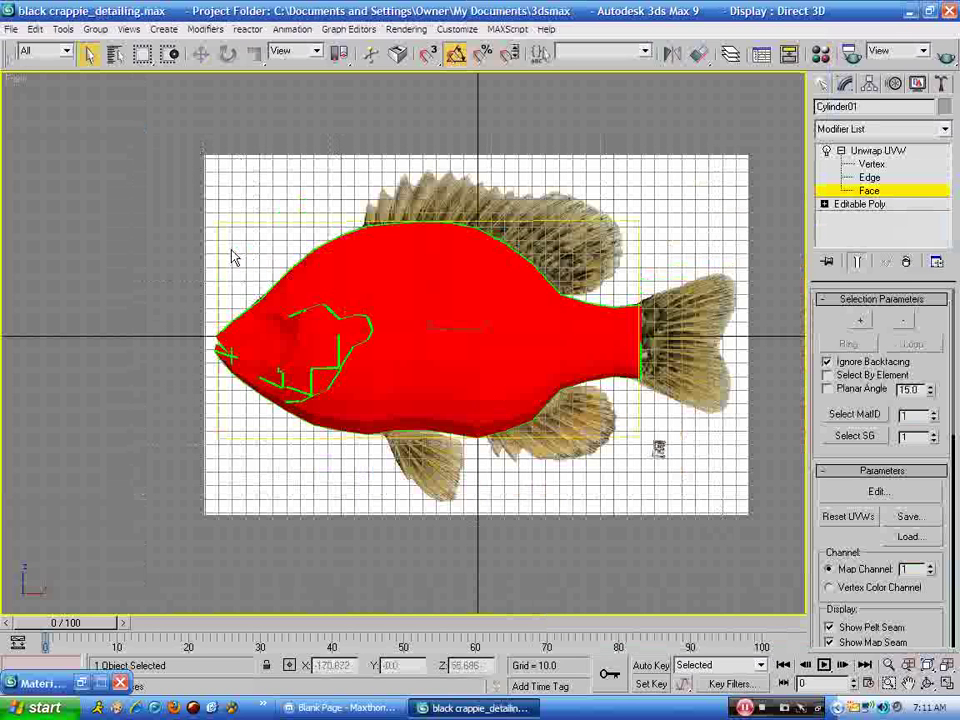
Add the body's far-side faces to the selection from the Back view and return to the Front view
right_click(16, 78)
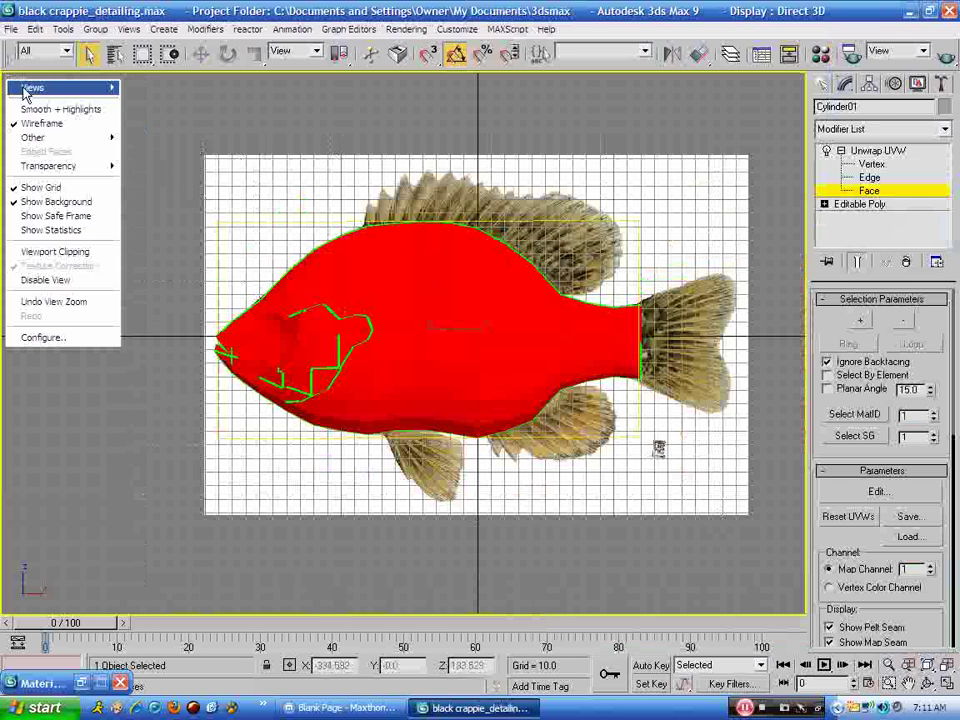
mouse_move(26, 90)
click(140, 129)
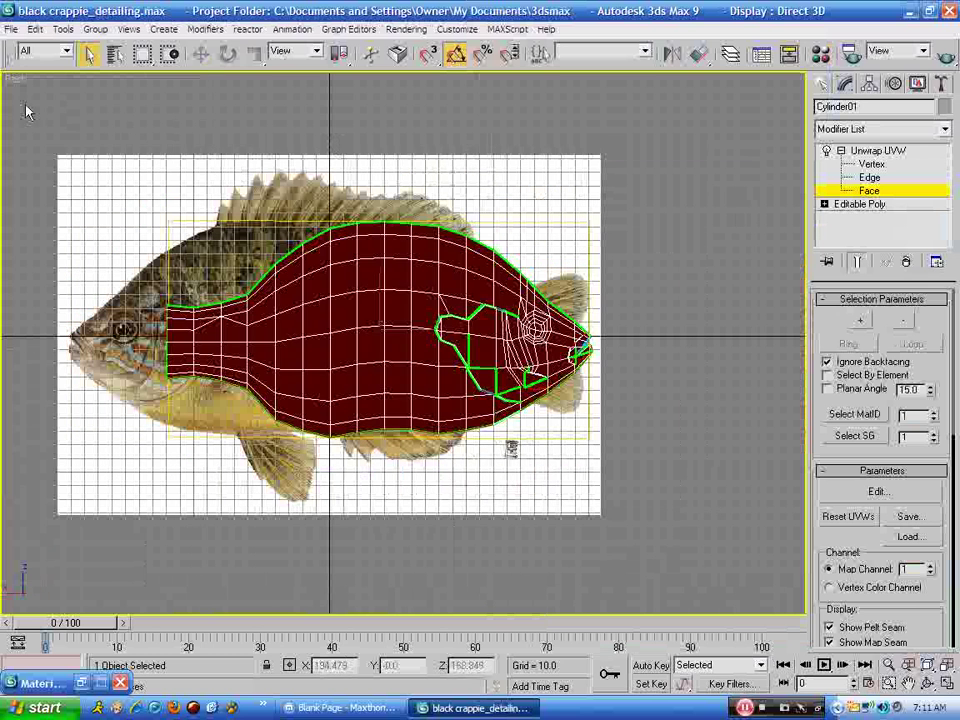
mouse_move(19, 105)
mouse_down()
mouse_move(408, 369)
mouse_move(690, 504)
mouse_up()
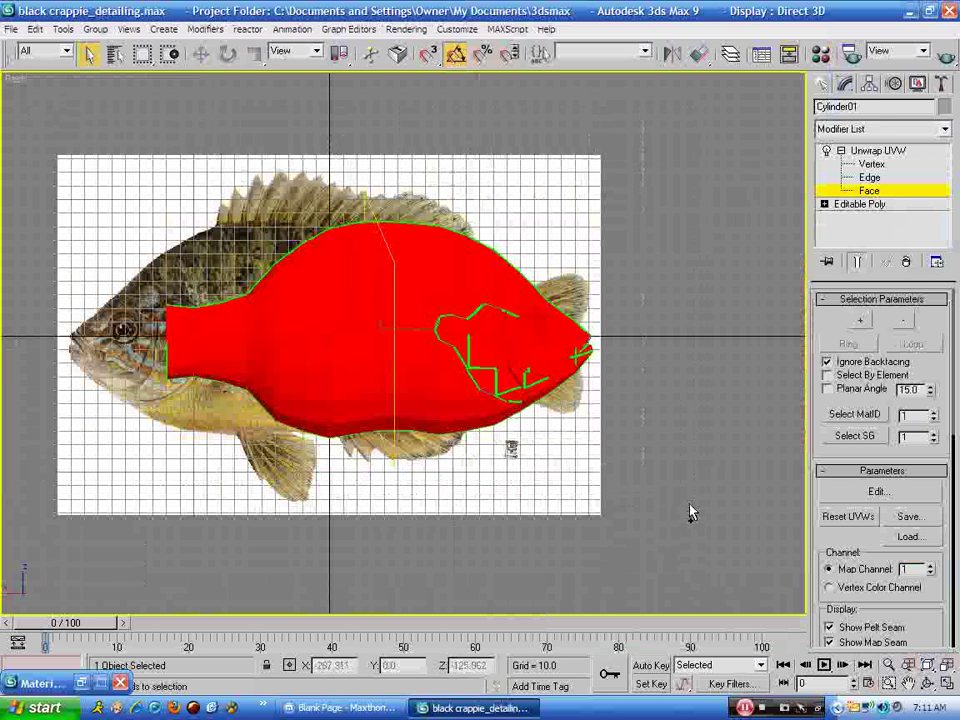
right_click(16, 78)
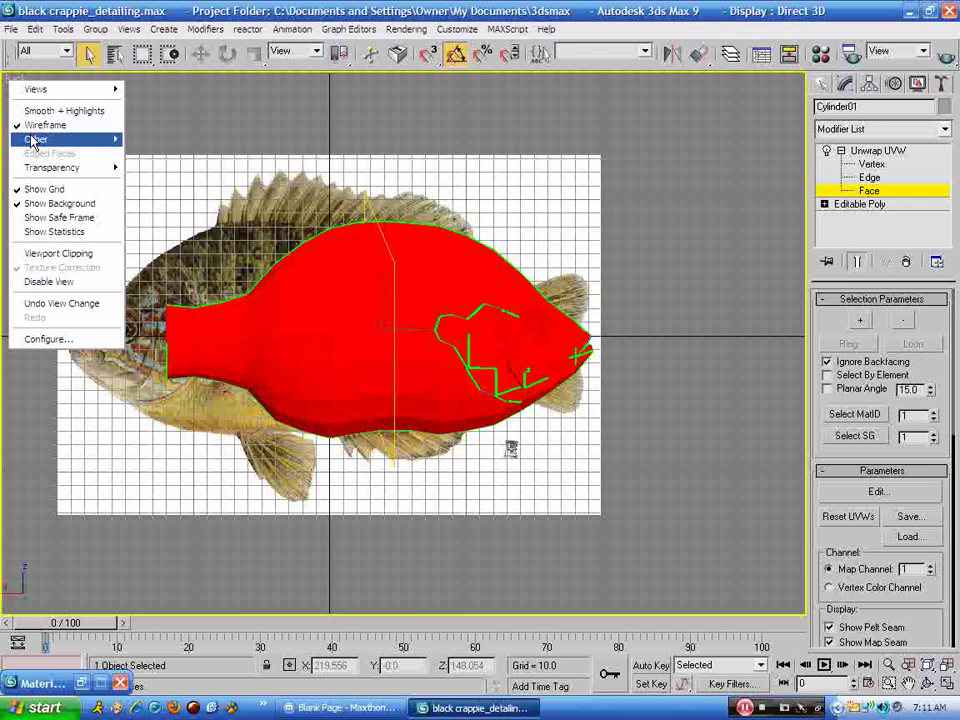
mouse_move(40, 90)
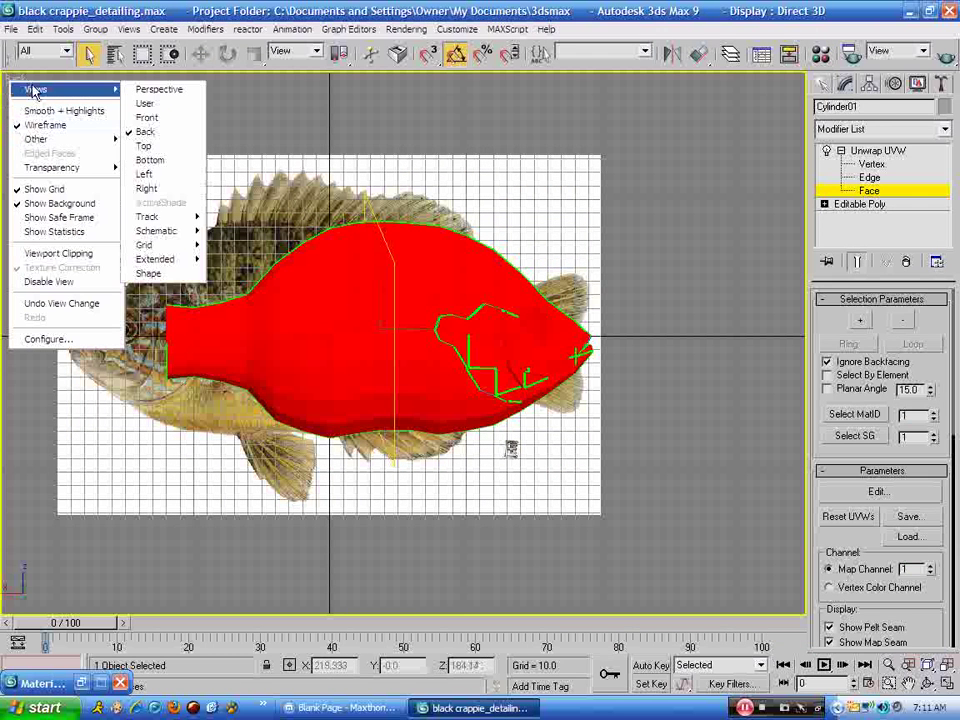
click(152, 118)
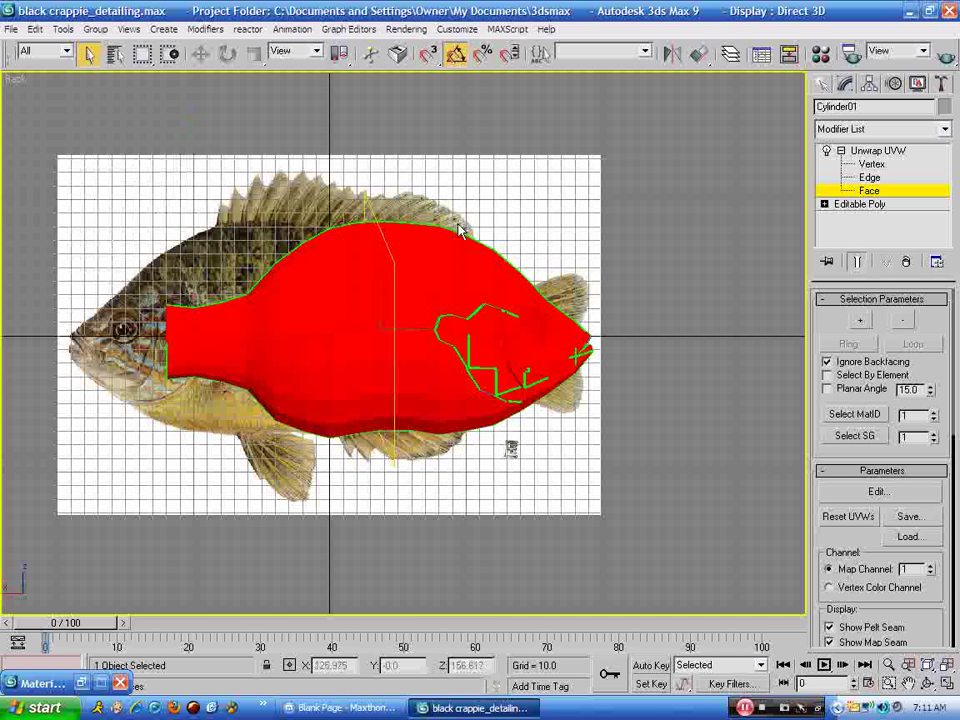
Apply planar mapping to the selected faces and open the UVW editor
click(873, 298)
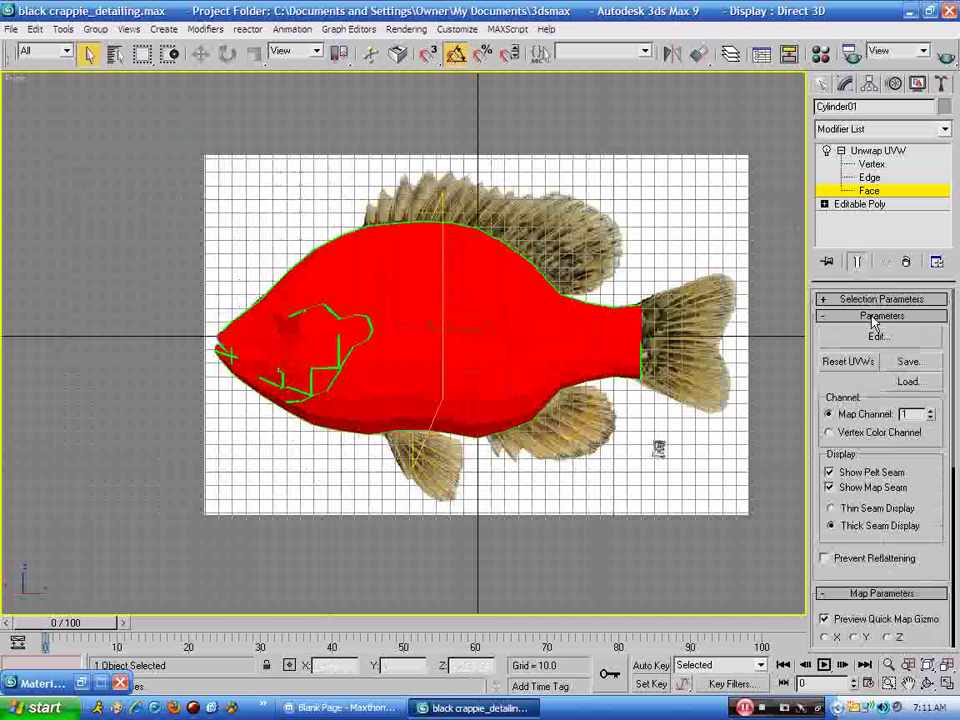
click(860, 315)
click(845, 455)
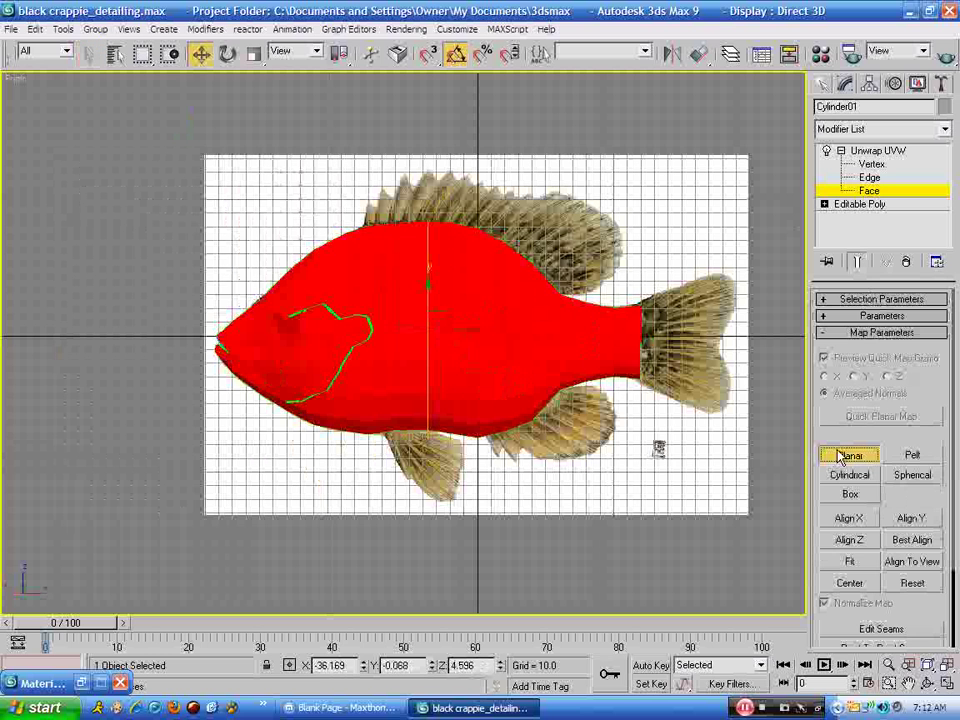
click(860, 333)
click(848, 316)
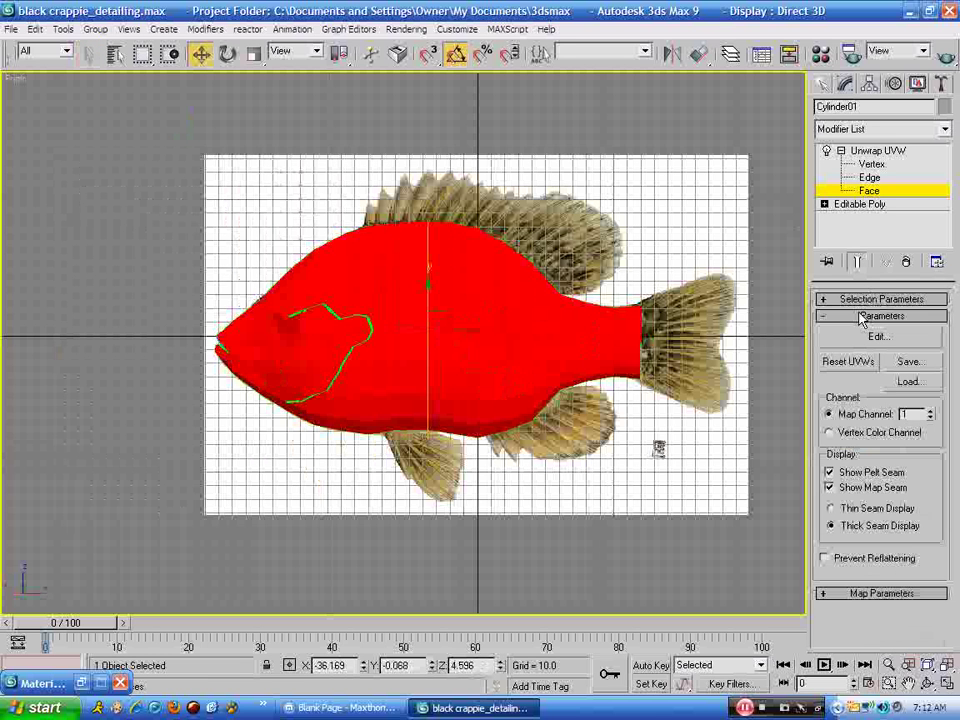
click(877, 337)
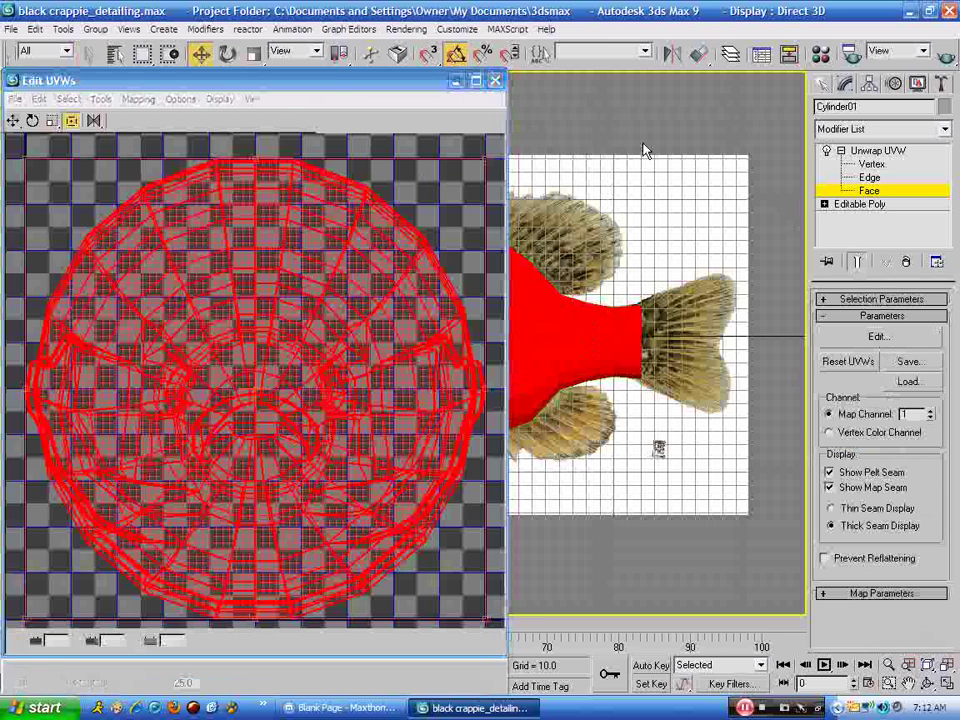
Align the planar mapping to the front view so the UVs show the fish's side profile
right_click(643, 150)
click(645, 157)
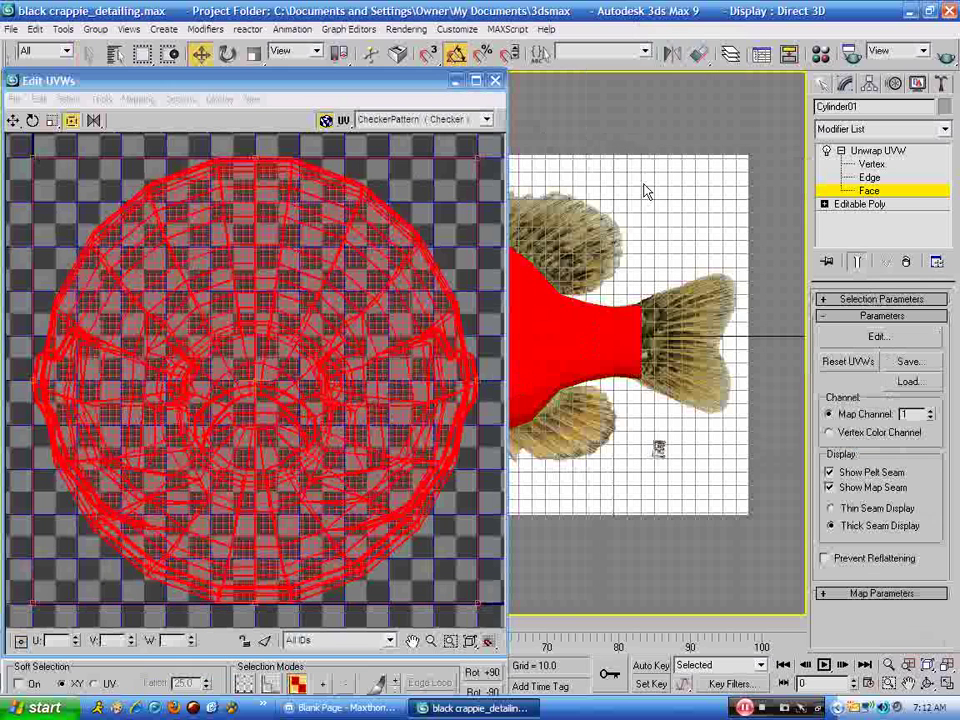
click(900, 317)
click(877, 332)
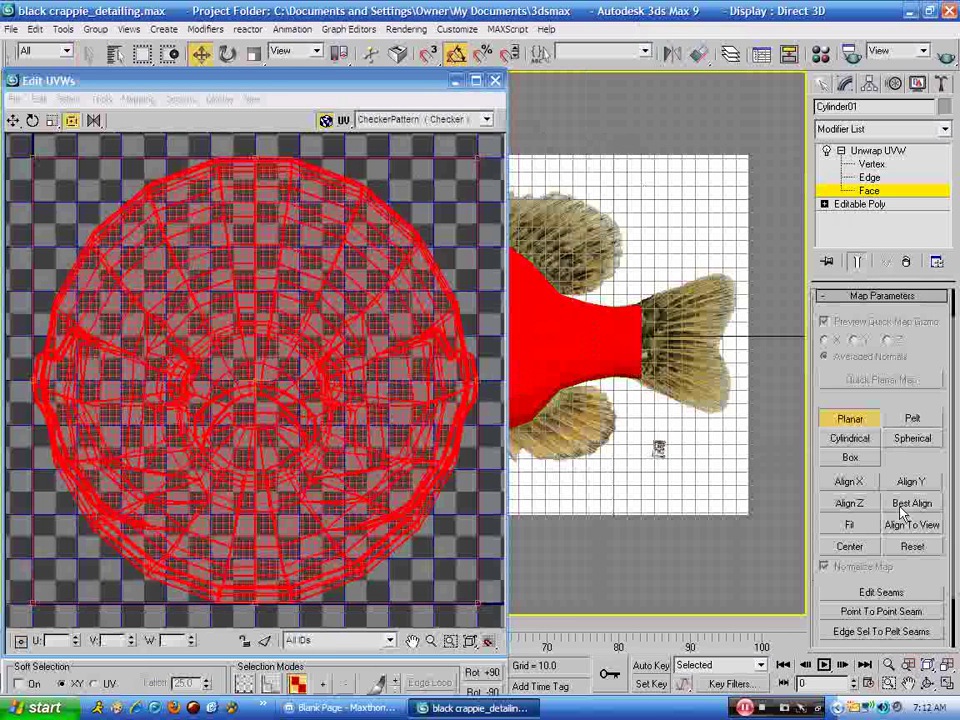
click(910, 526)
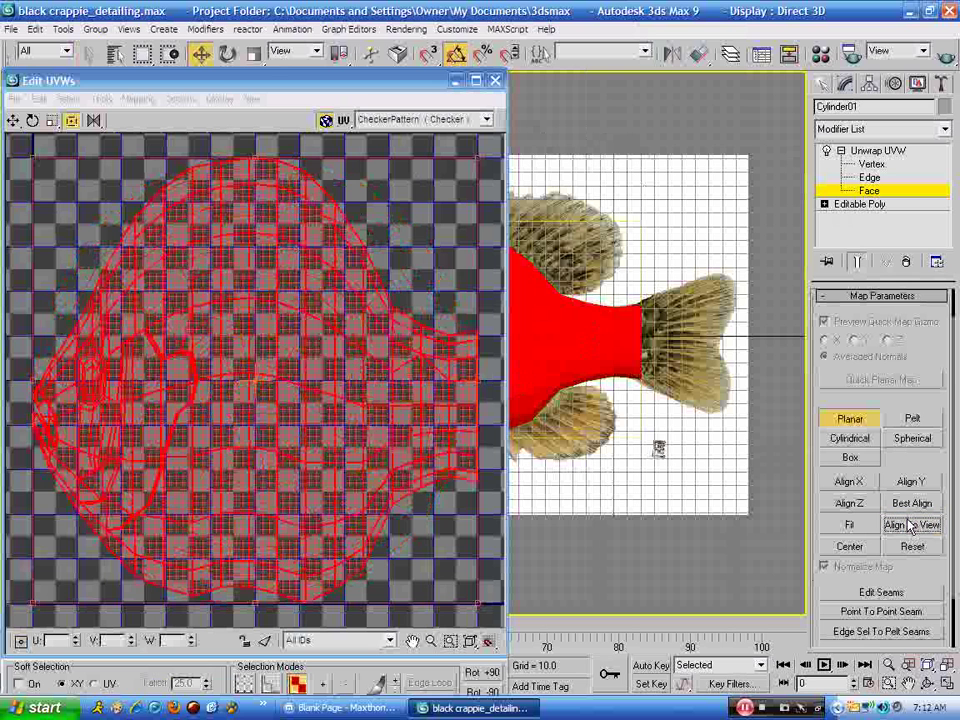
Leave face level and show Map #1 (pumpkinseed.jpg) as the background of the UVW editor
click(855, 192)
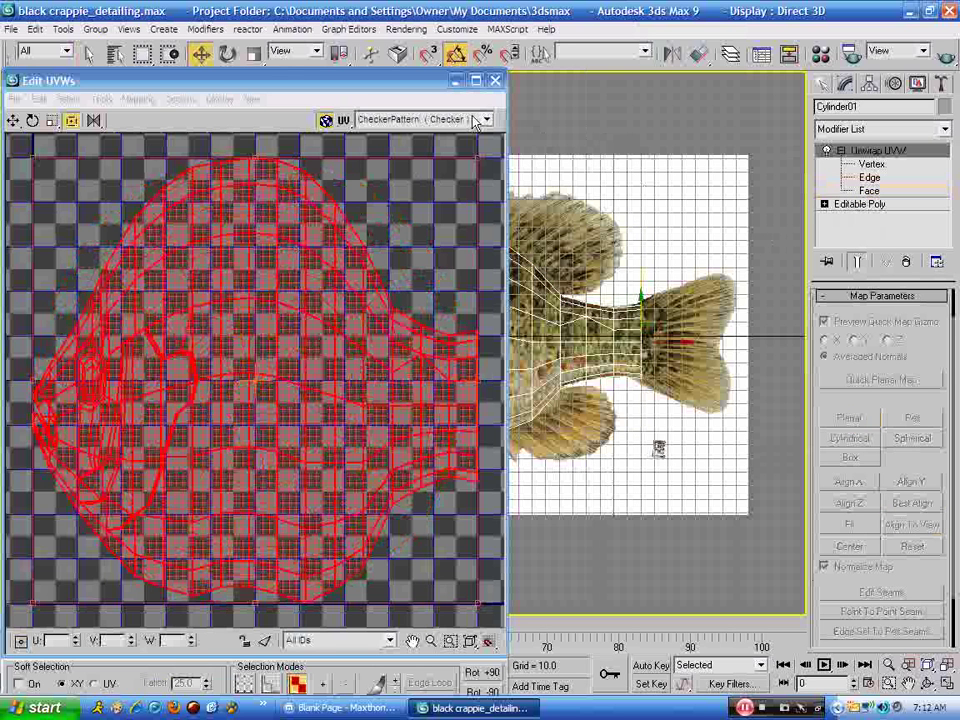
click(486, 119)
click(455, 147)
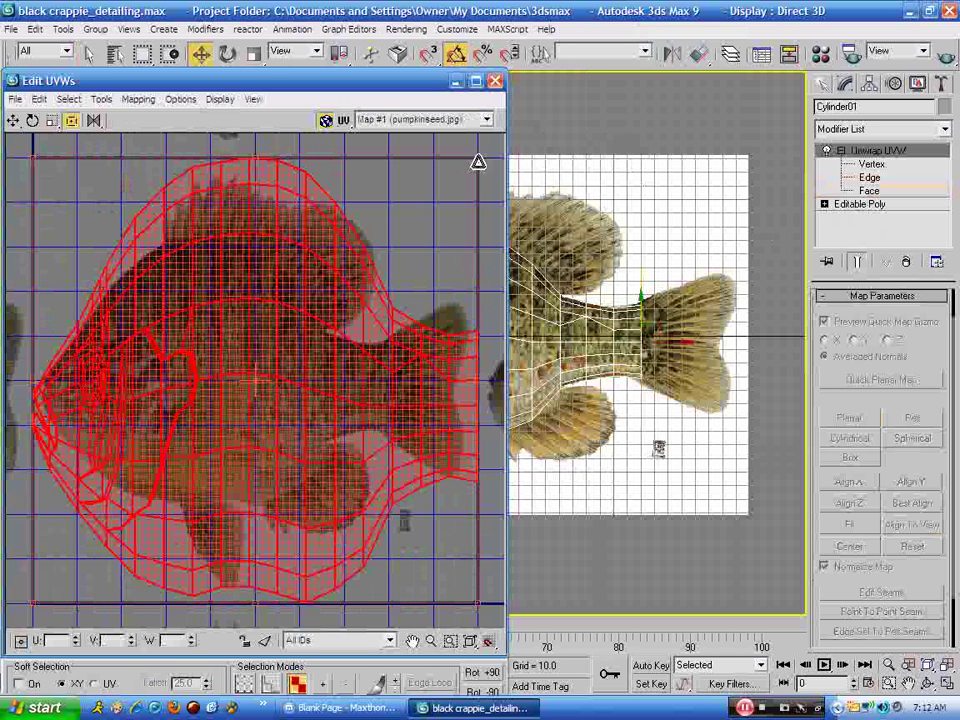
Scale and move the whole UV layout to fit the fish body in the background image
drag(480, 170, 350, 435)
drag(212, 497, 226, 376)
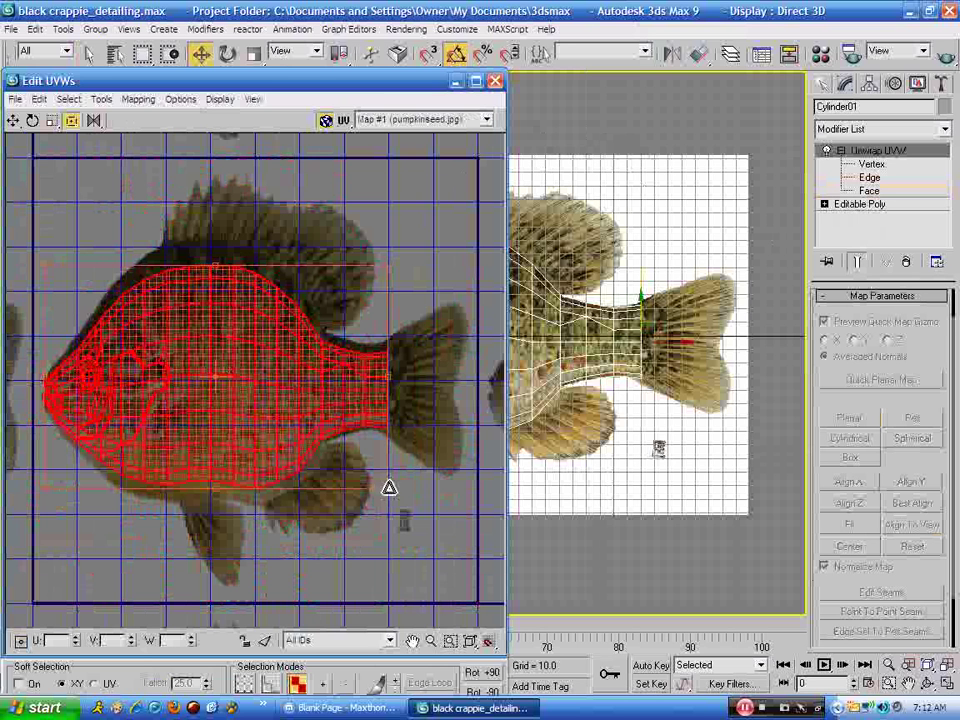
drag(390, 489, 390, 503)
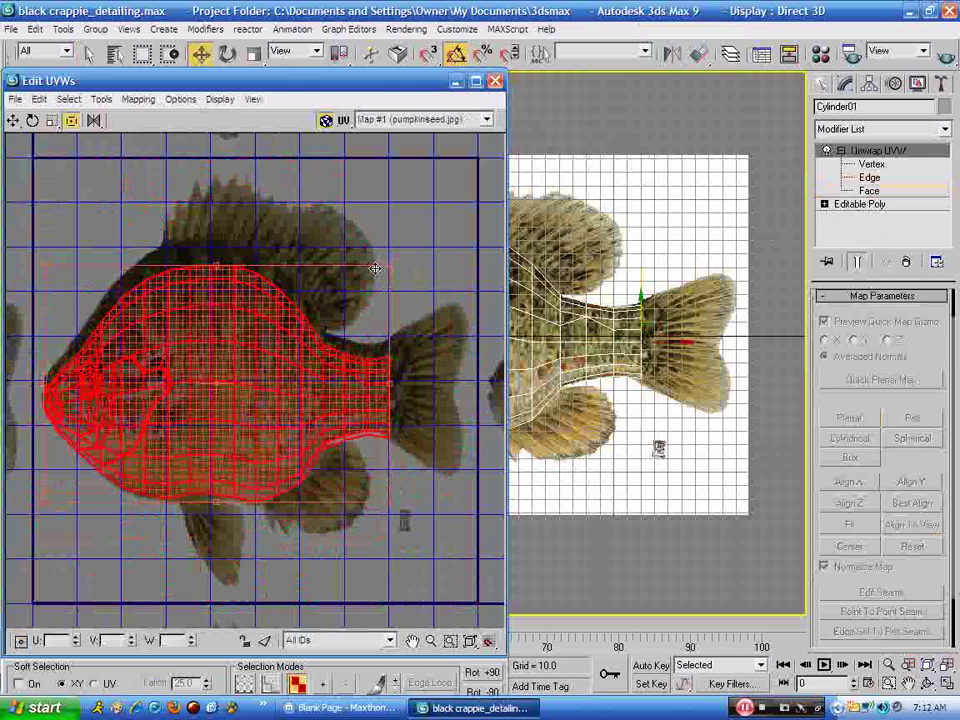
mouse_move(390, 269)
mouse_down()
mouse_move(386, 238)
mouse_move(386, 248)
mouse_up()
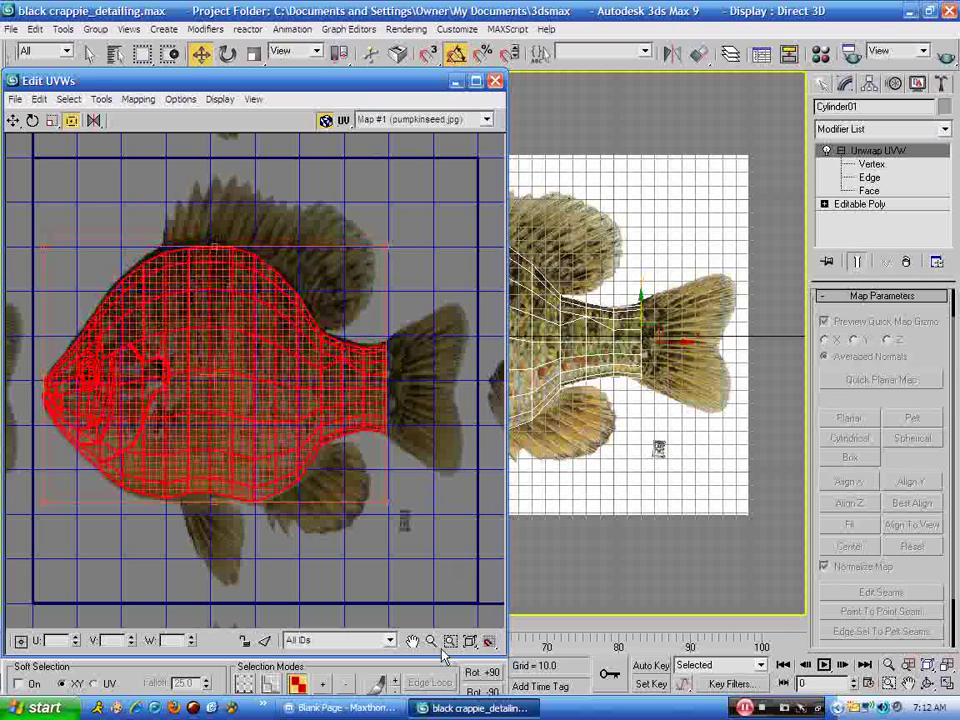
Select the UV vertices around the eye and move them slightly up and toward the snout to center them on the pictured eye
click(413, 642)
drag(214, 541, 358, 531)
scroll(358, 531, up, 4)
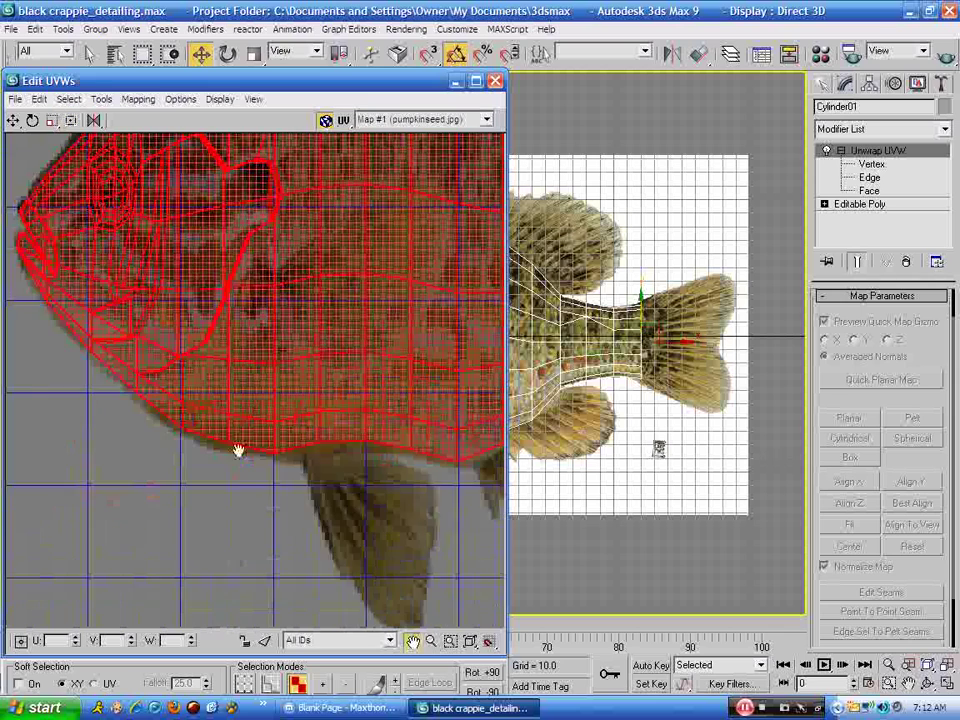
scroll(238, 450, up, 3)
drag(199, 506, 257, 600)
drag(156, 437, 265, 503)
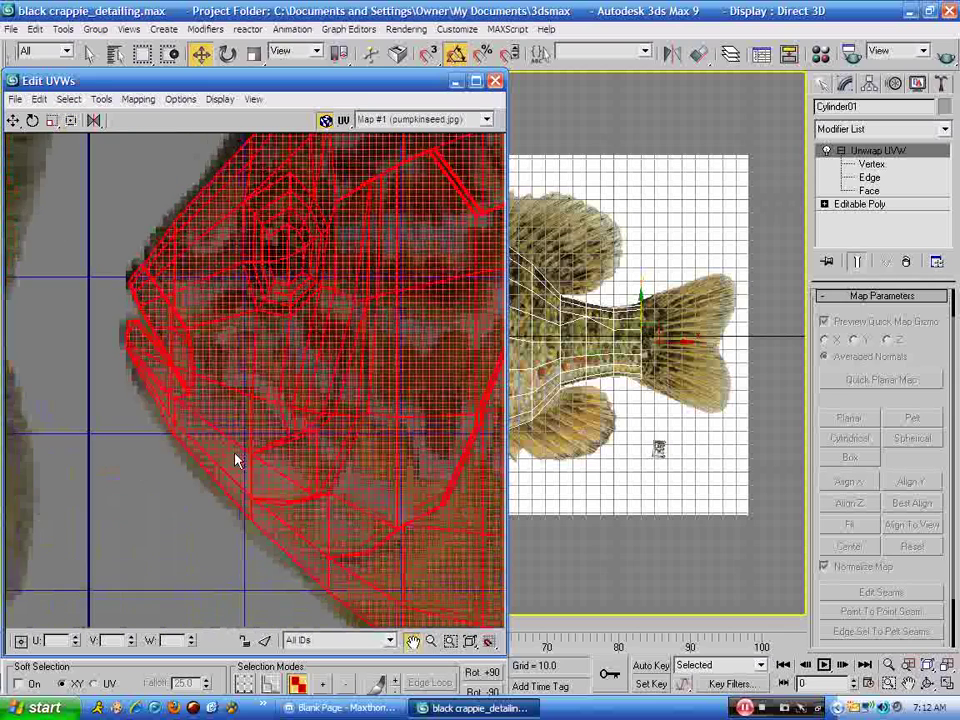
drag(235, 454, 239, 566)
scroll(275, 550, up, 2)
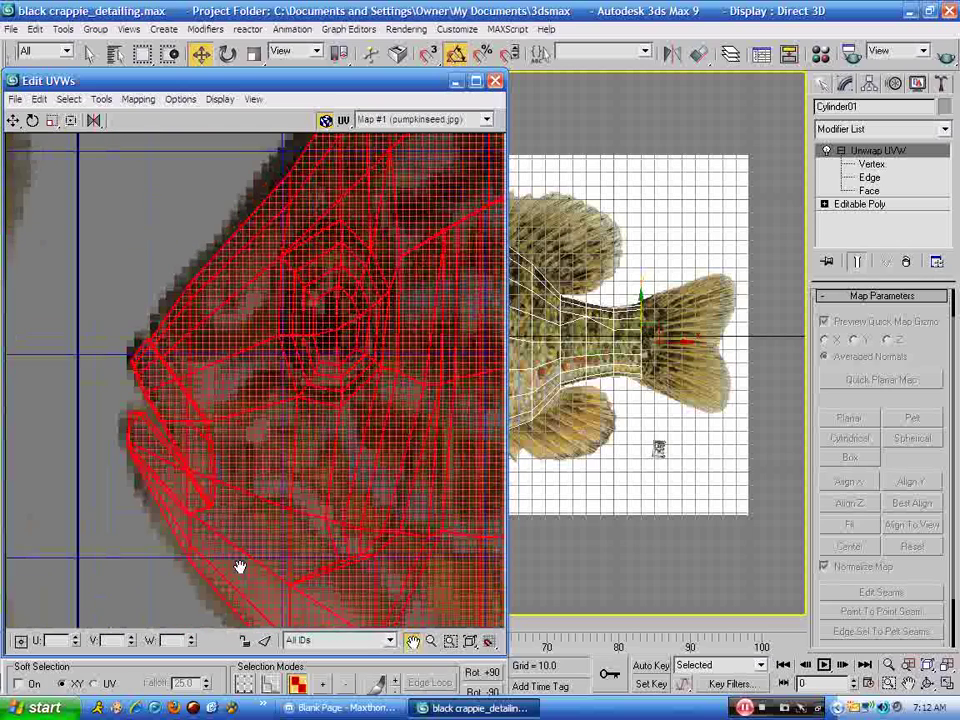
middle_drag(240, 567, 145, 612)
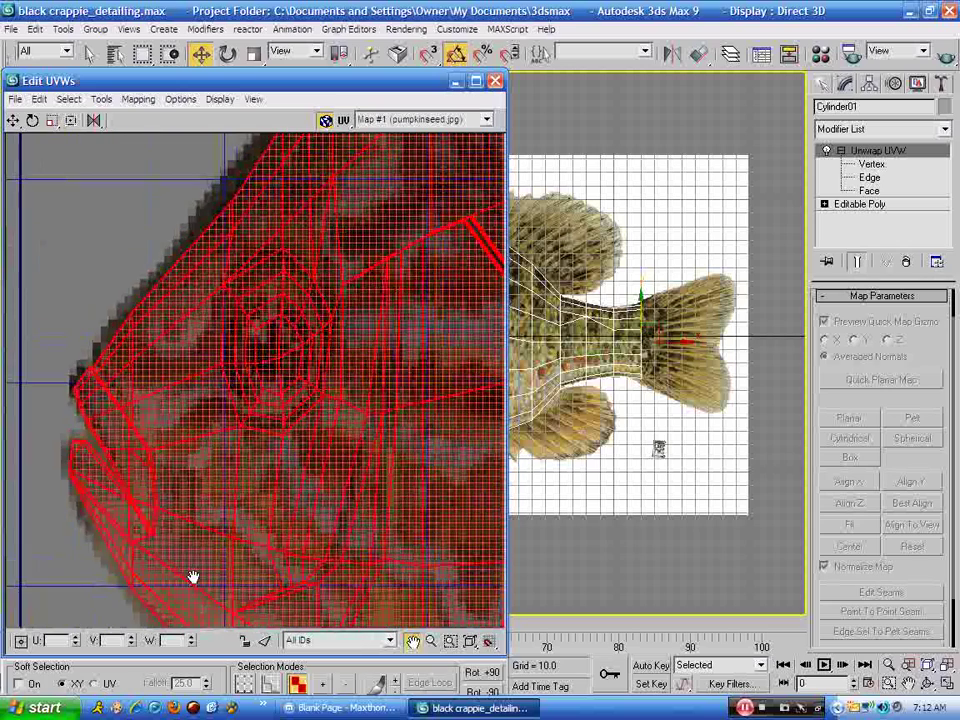
click(871, 163)
click(12, 122)
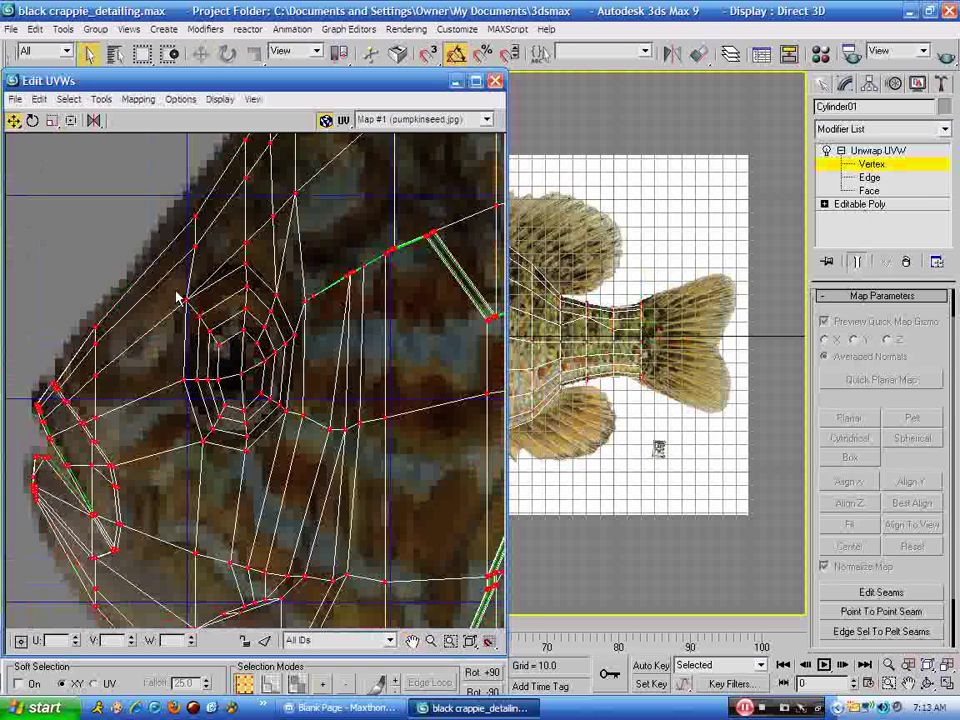
drag(180, 292, 302, 462)
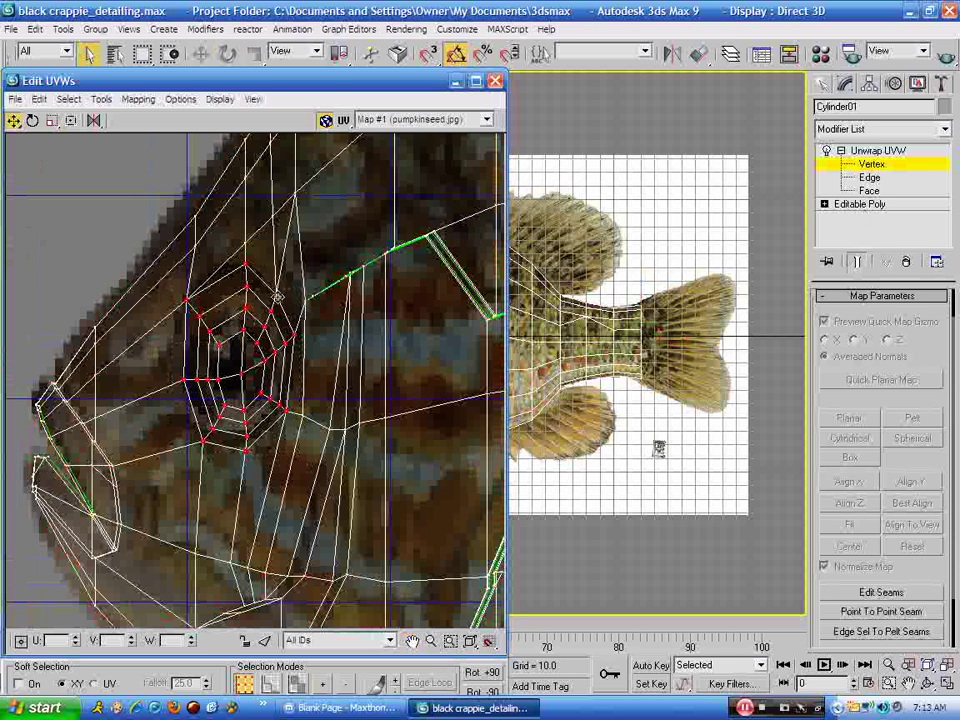
drag(277, 297, 268, 292)
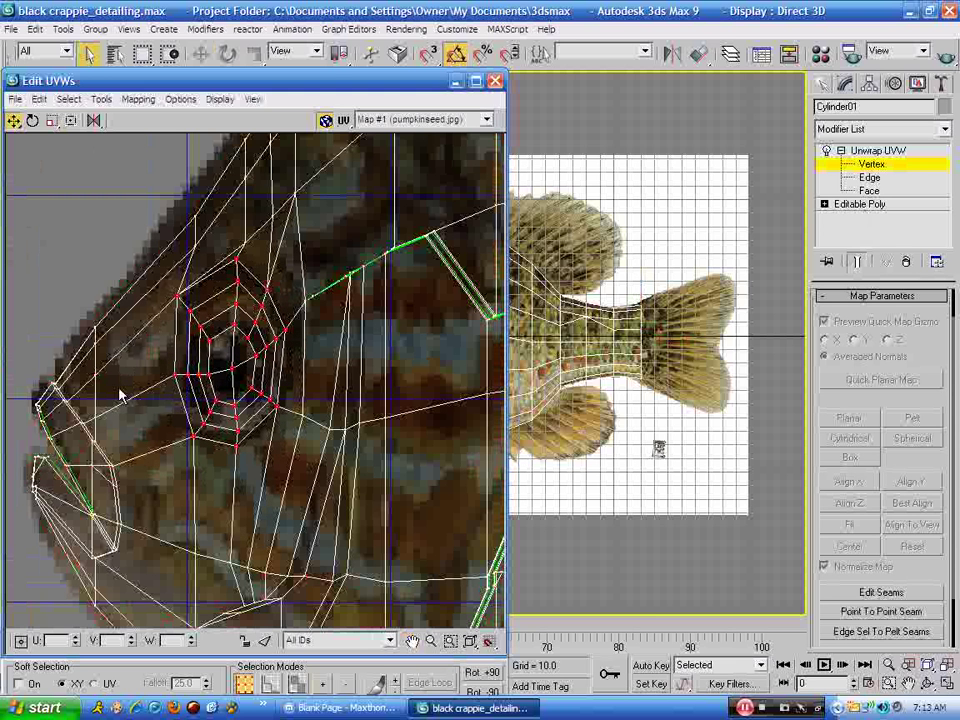
Raise the UV vertices along the lower edge of the tail base to match the fish outline in the image
scroll(338, 410, down, 5)
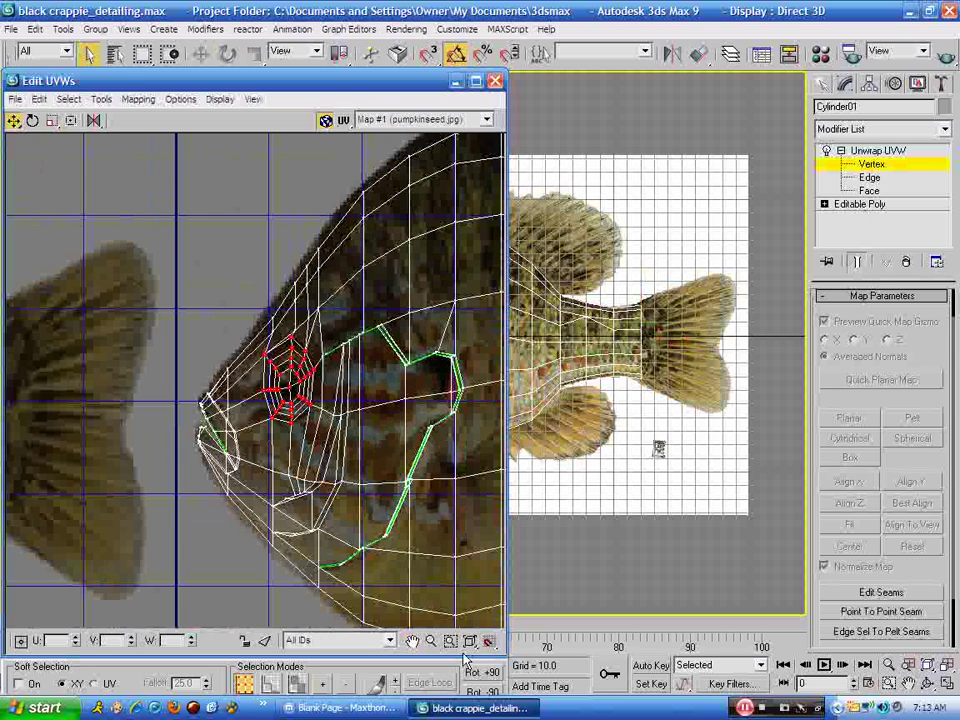
click(413, 641)
drag(211, 466, 31, 342)
mouse_move(402, 512)
mouse_down()
mouse_move(230, 525)
mouse_move(257, 511)
mouse_move(160, 532)
mouse_up()
drag(284, 483, 210, 562)
drag(341, 389, 346, 376)
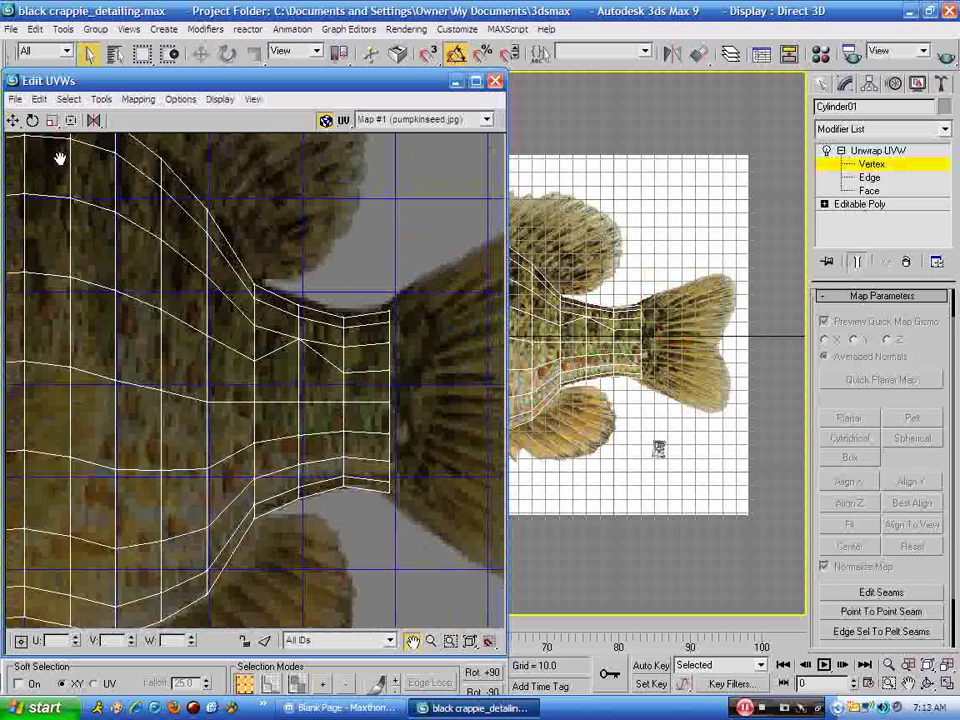
click(12, 121)
drag(380, 478, 250, 499)
click(296, 494)
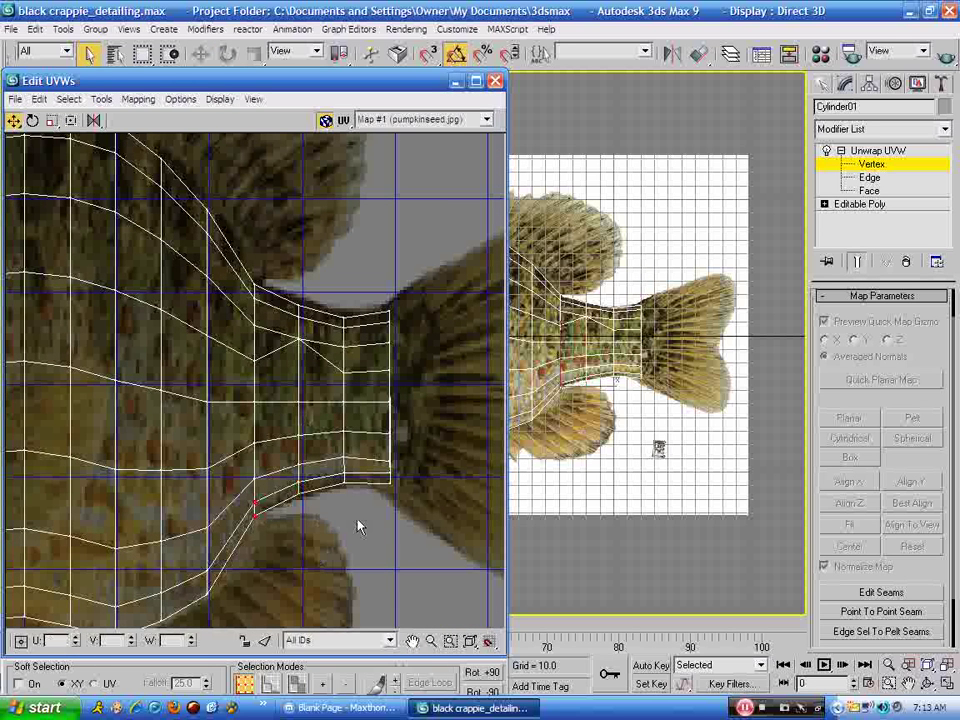
Examine how the UV layout fits the fish image along the tail base, belly, back and head, and minimize the UVW editor
click(412, 640)
drag(285, 566, 374, 501)
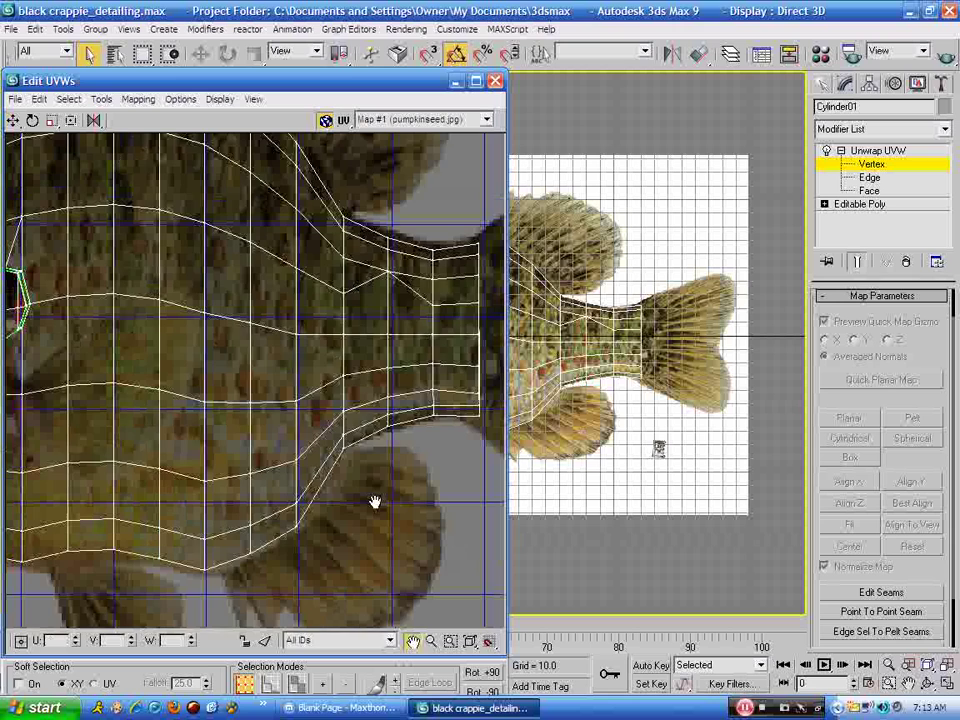
drag(278, 535, 372, 568)
drag(321, 336, 315, 474)
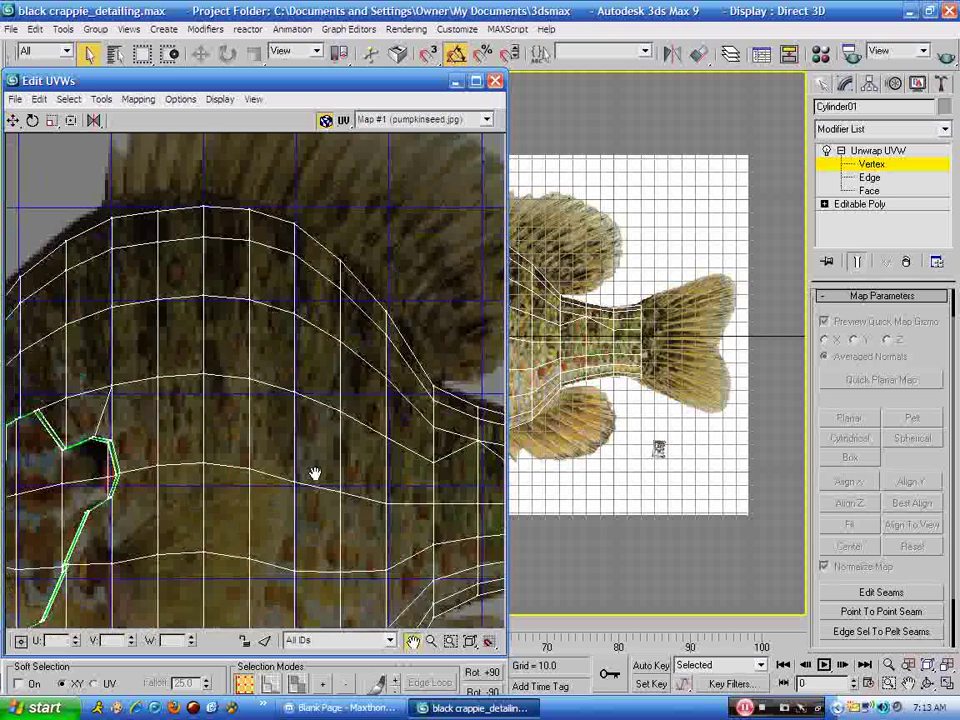
drag(127, 499, 341, 426)
drag(136, 421, 38, 378)
drag(264, 431, 203, 400)
click(457, 82)
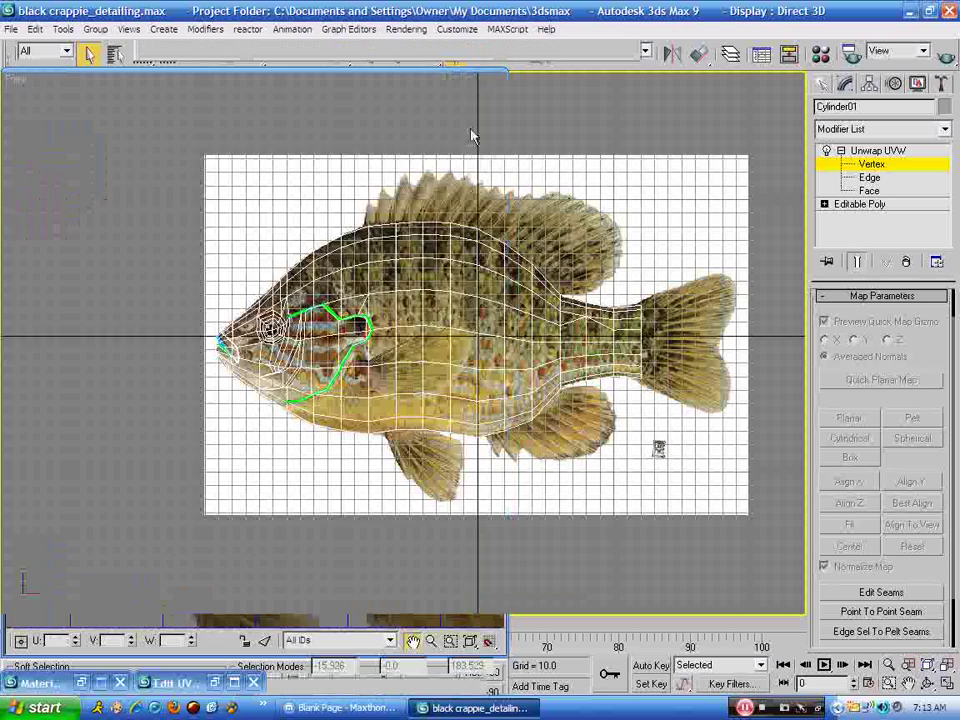
Collapse the fish body's entire modifier stack, including Unwrap UVW, into an Editable Poly
click(840, 167)
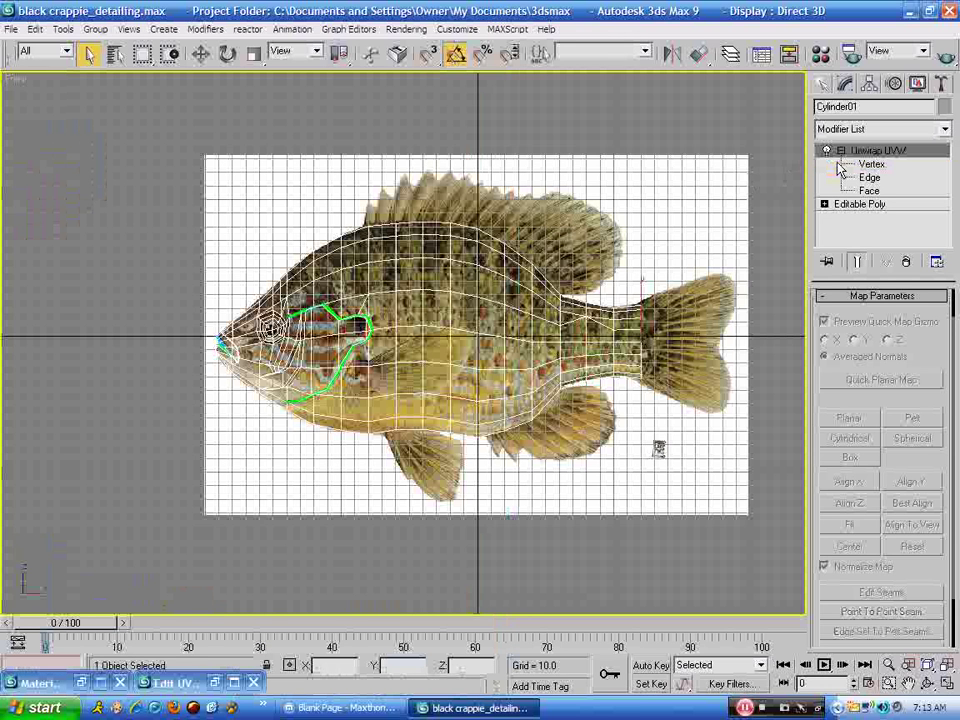
right_click(837, 164)
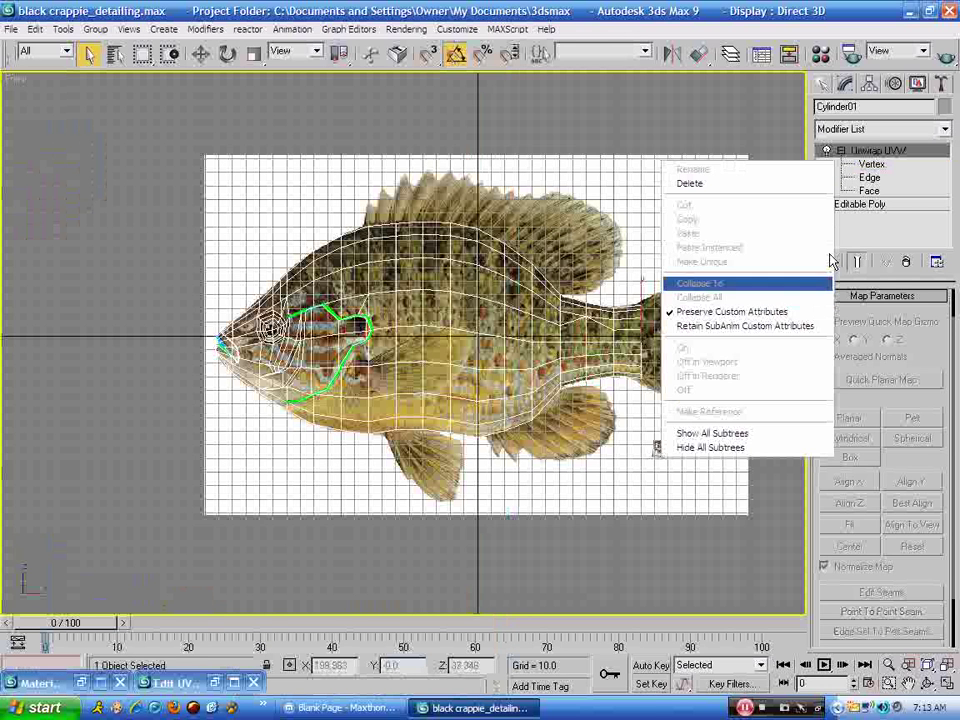
click(876, 157)
click(875, 160)
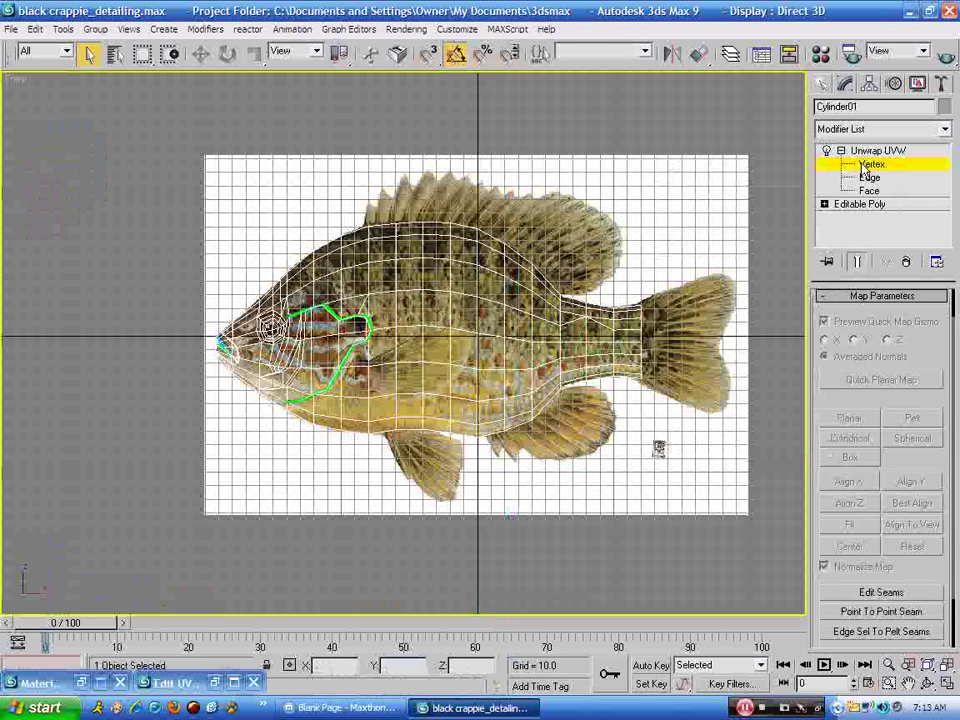
click(868, 166)
click(947, 684)
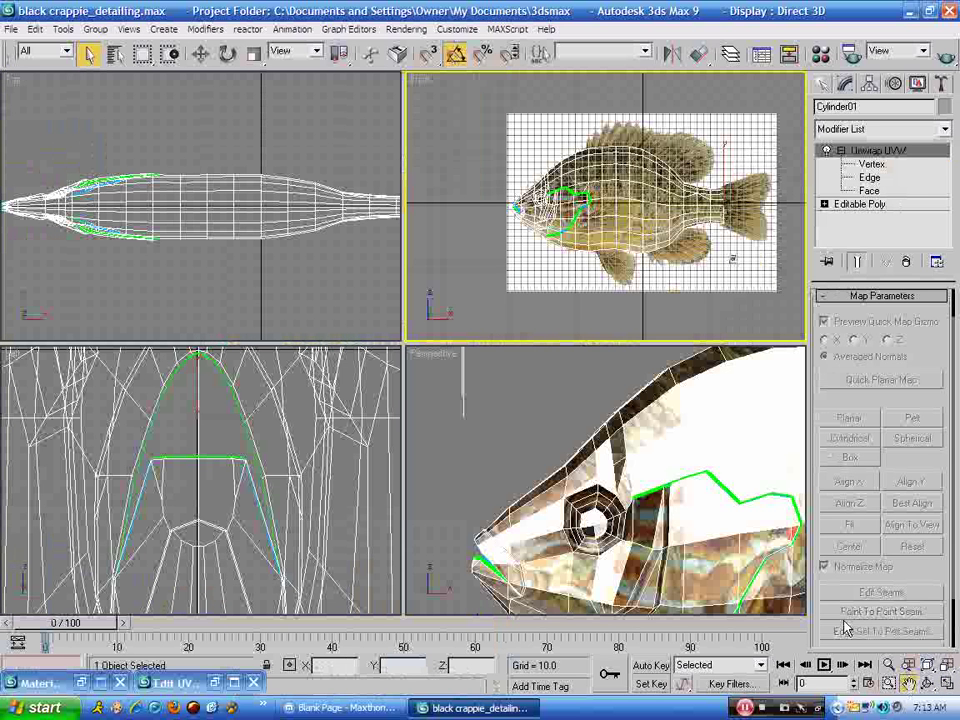
middle_drag(661, 517, 540, 455)
drag(655, 492, 632, 541)
click(889, 667)
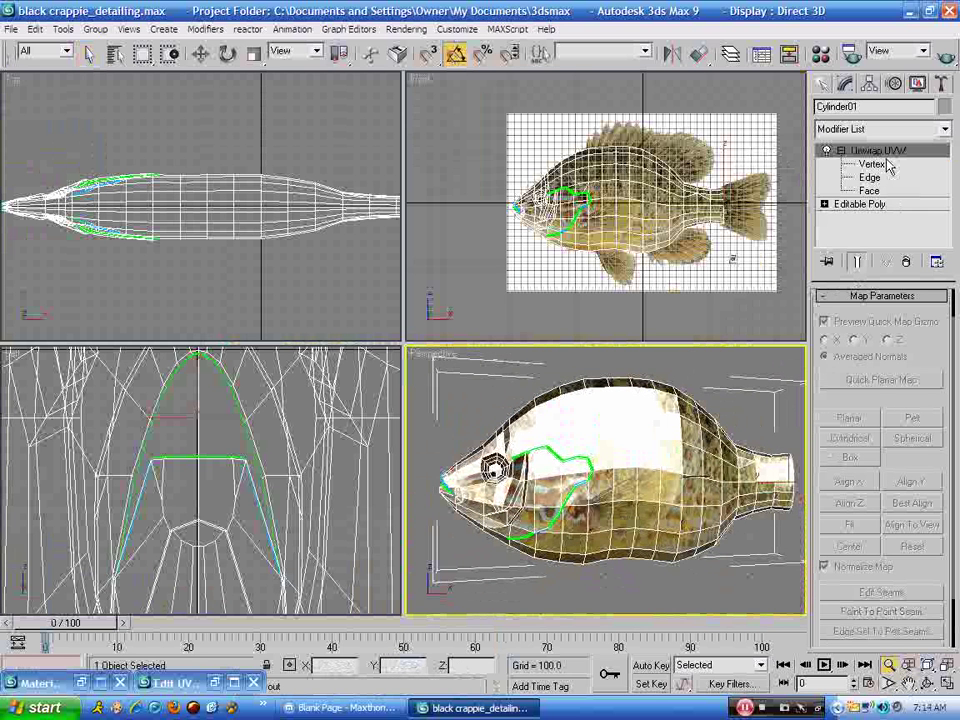
right_click(888, 166)
click(760, 285)
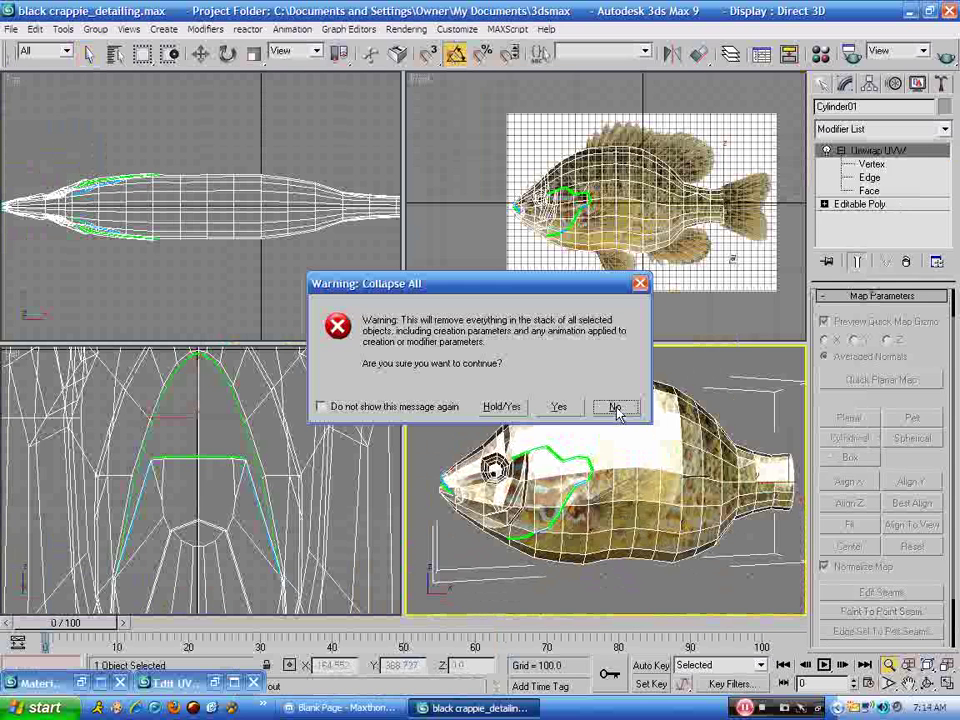
click(555, 408)
Enable NURMS subdivision with 2 display iterations on the fish body and render the front view to check the texture
click(829, 386)
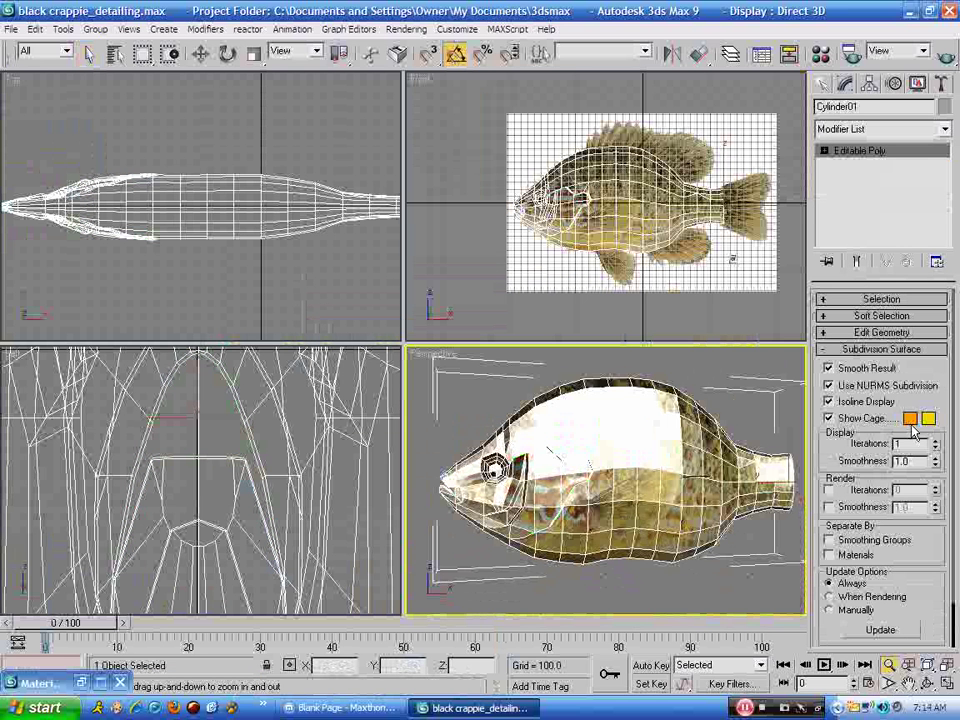
click(659, 277)
drag(659, 277, 635, 243)
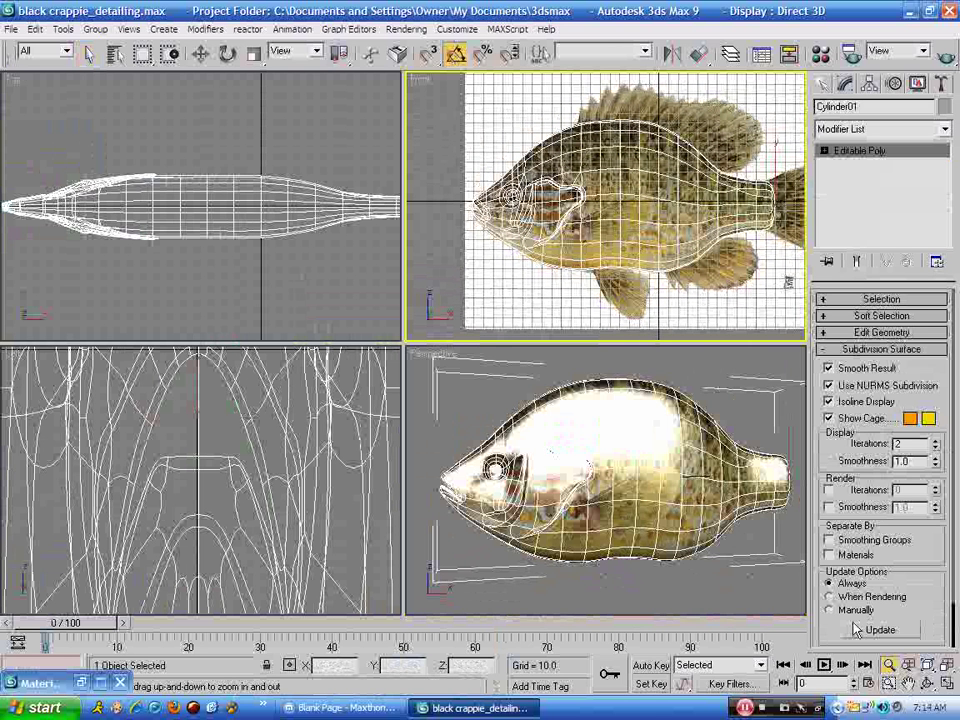
click(908, 683)
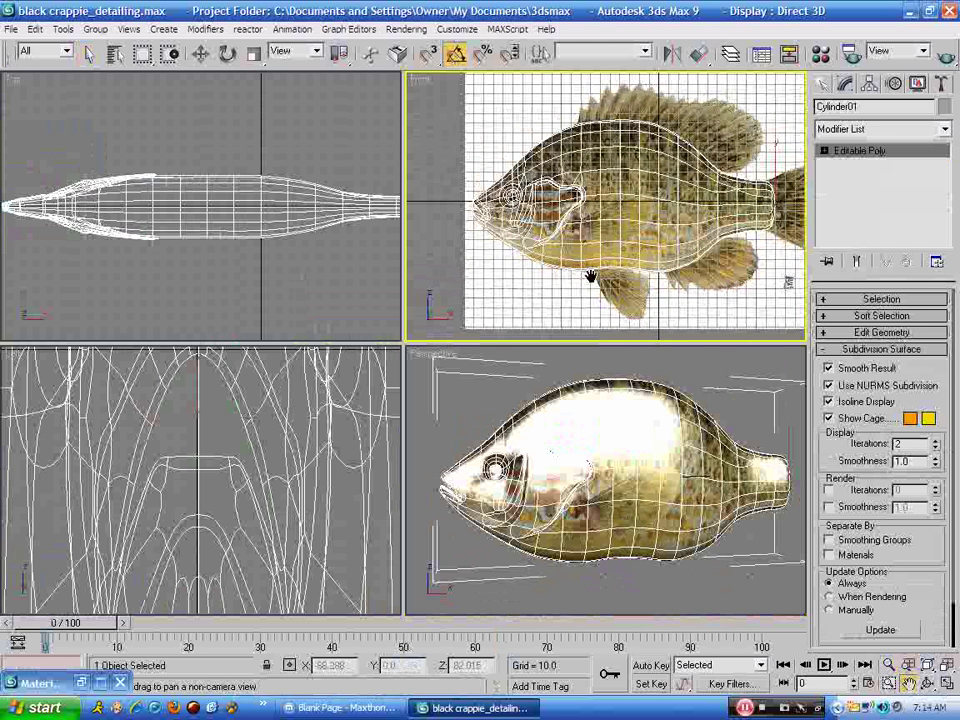
drag(589, 274, 567, 274)
click(947, 60)
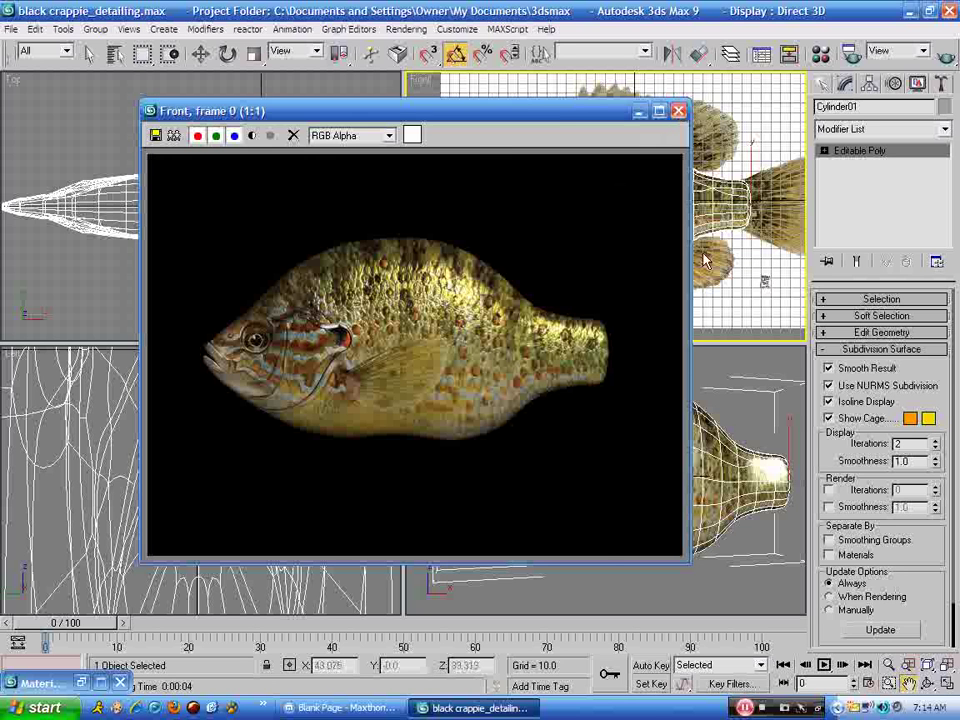
click(678, 110)
Orbit the perspective view to show the fish's underside and render it to check the texture
click(928, 684)
click(602, 494)
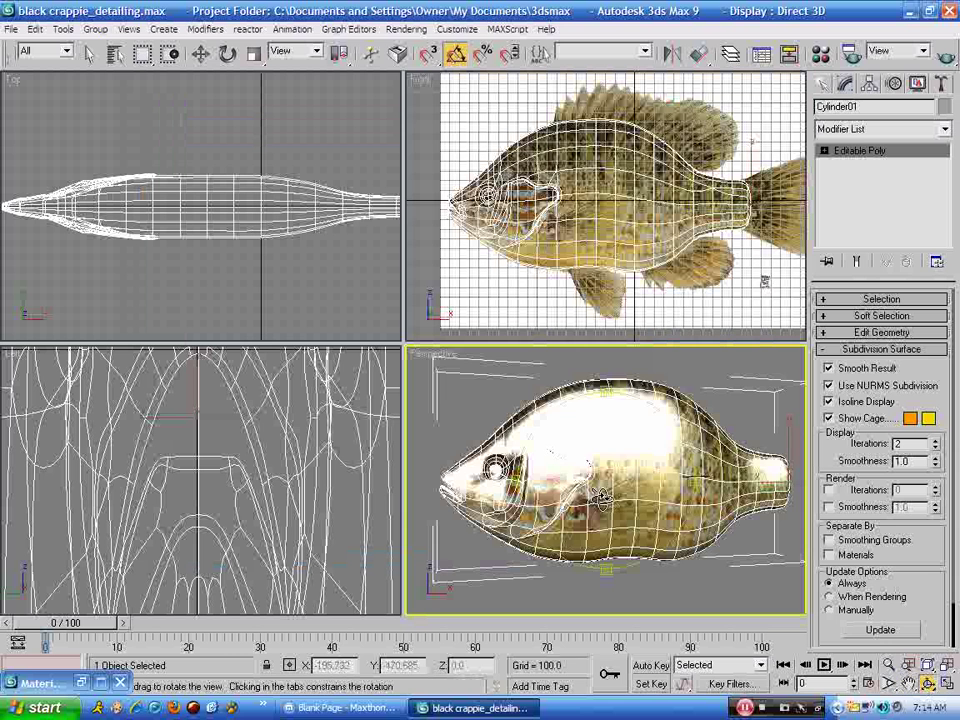
drag(602, 497, 668, 406)
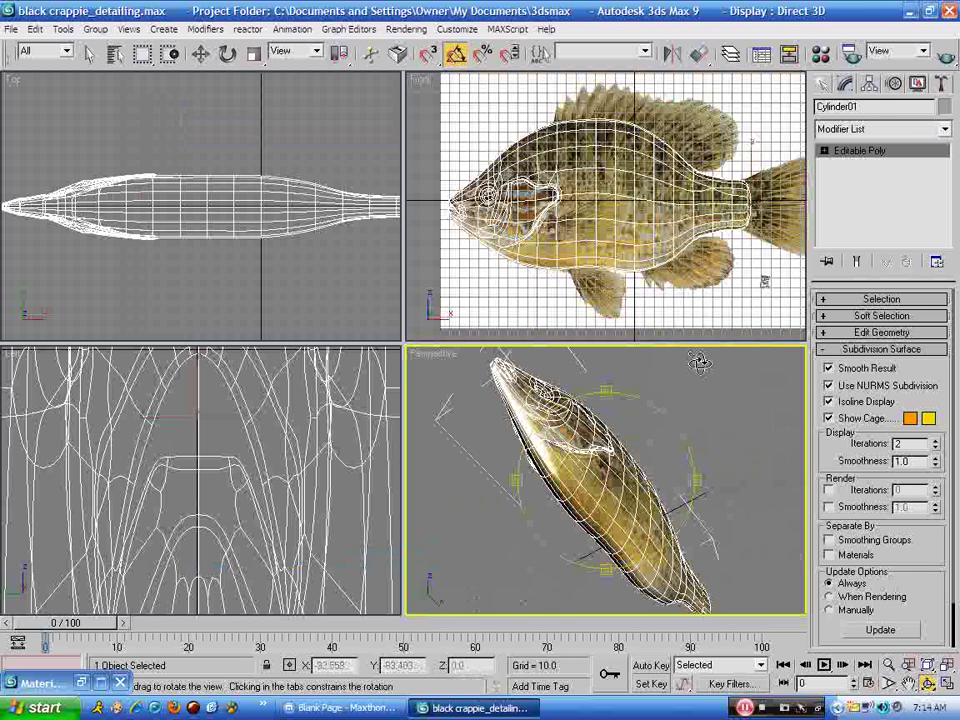
click(946, 57)
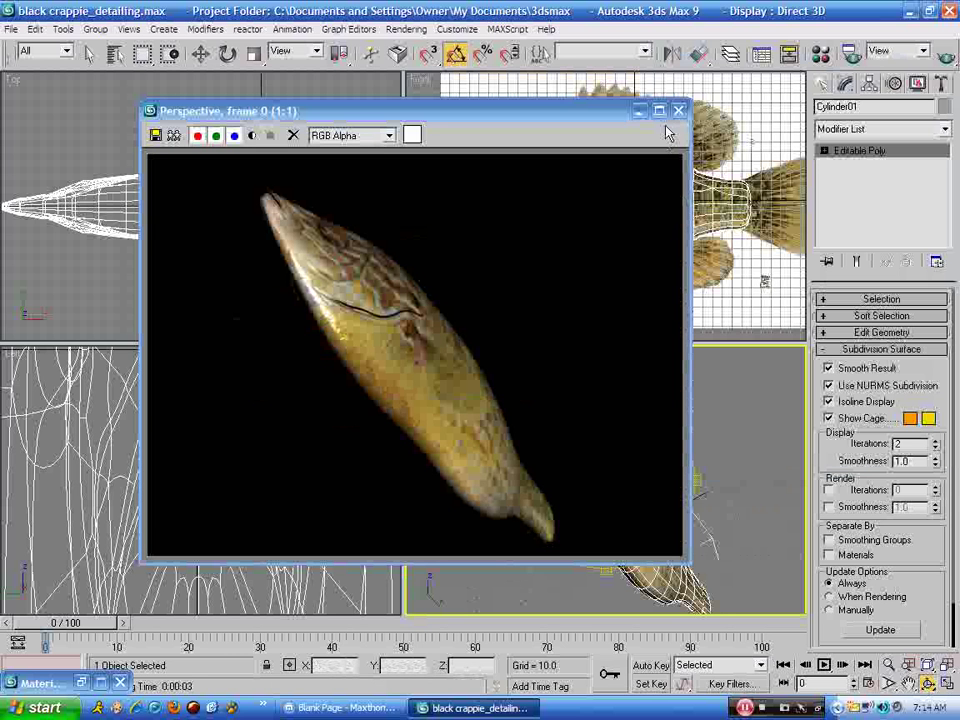
click(680, 112)
Render the perspective view from above the head and again looking along the fish's back to inspect the texture
drag(572, 440, 566, 618)
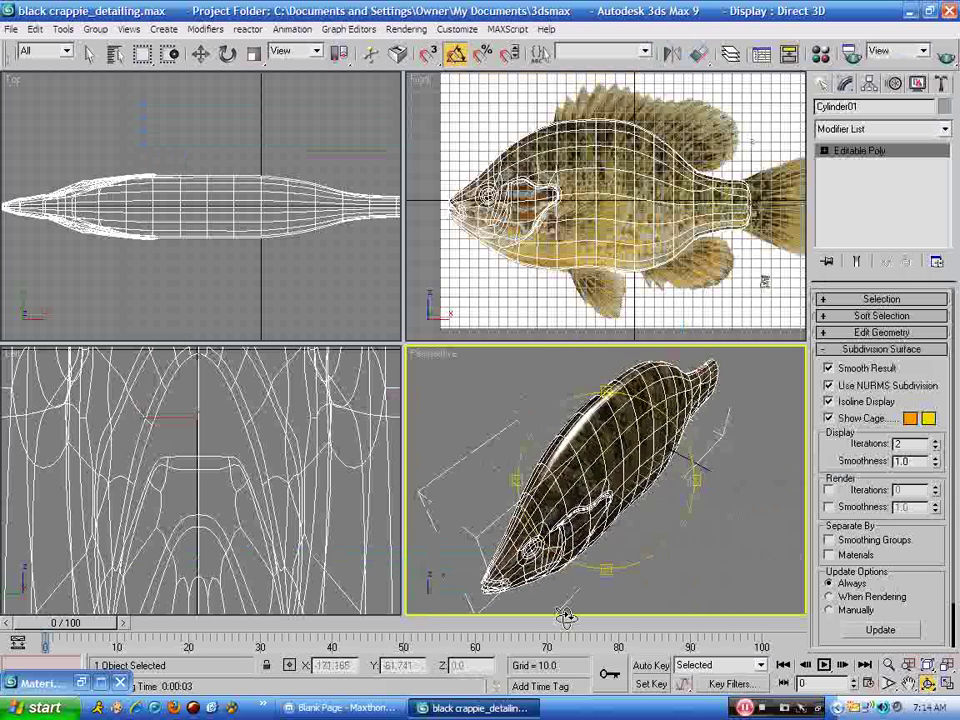
click(946, 57)
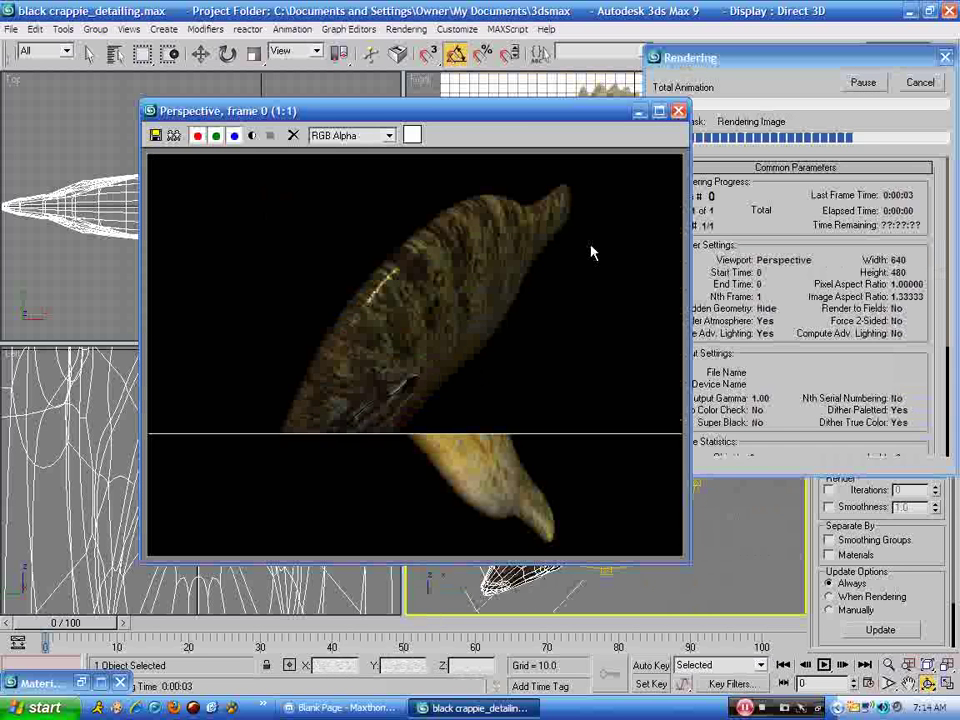
click(679, 113)
drag(587, 456, 658, 532)
key(F9)
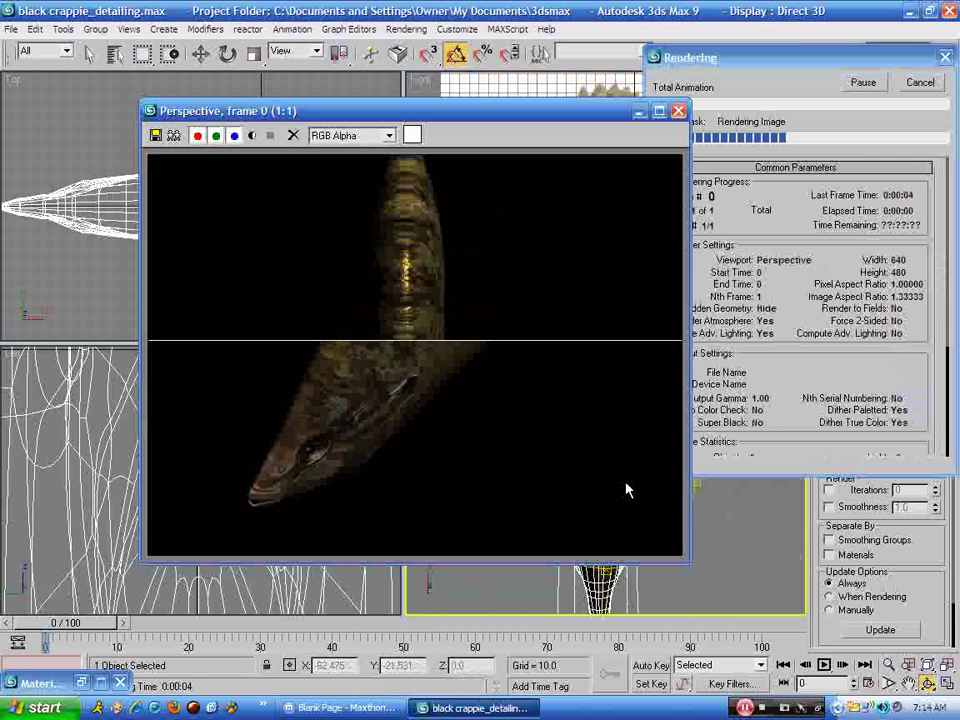
click(681, 111)
Return the perspective view to the fish's side, maximize the front view and save the scene
drag(598, 486, 505, 375)
click(576, 256)
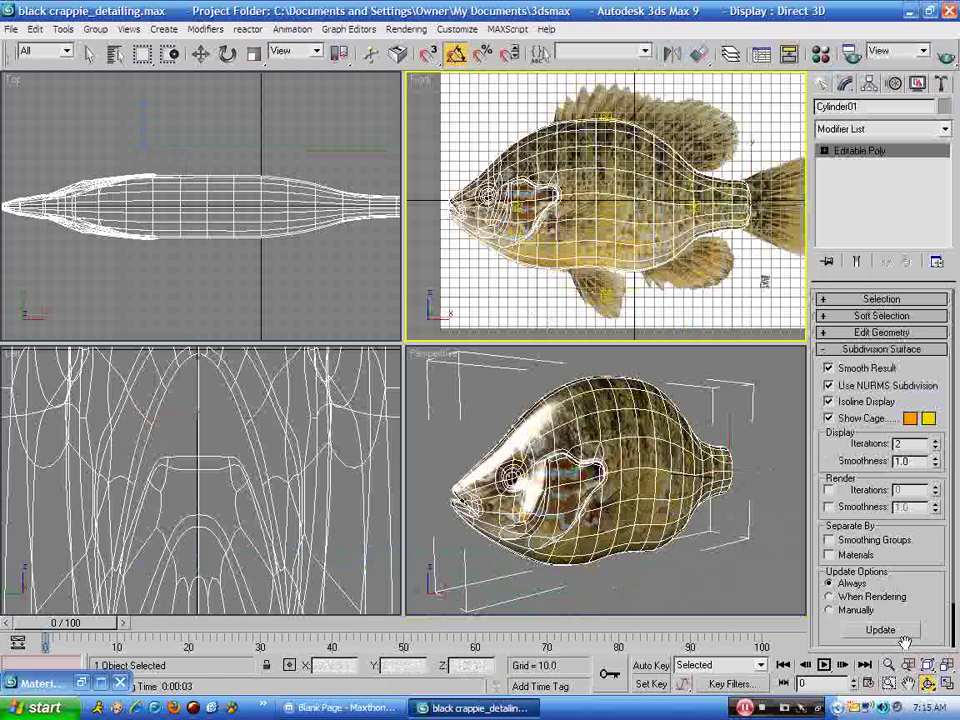
click(946, 683)
click(907, 683)
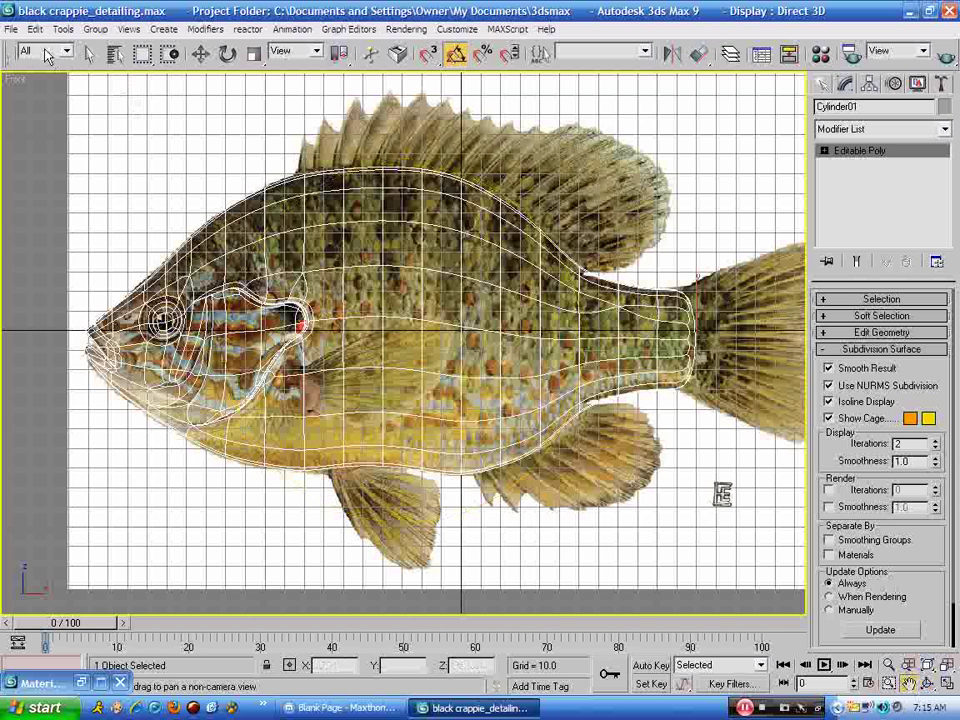
click(10, 29)
click(18, 110)
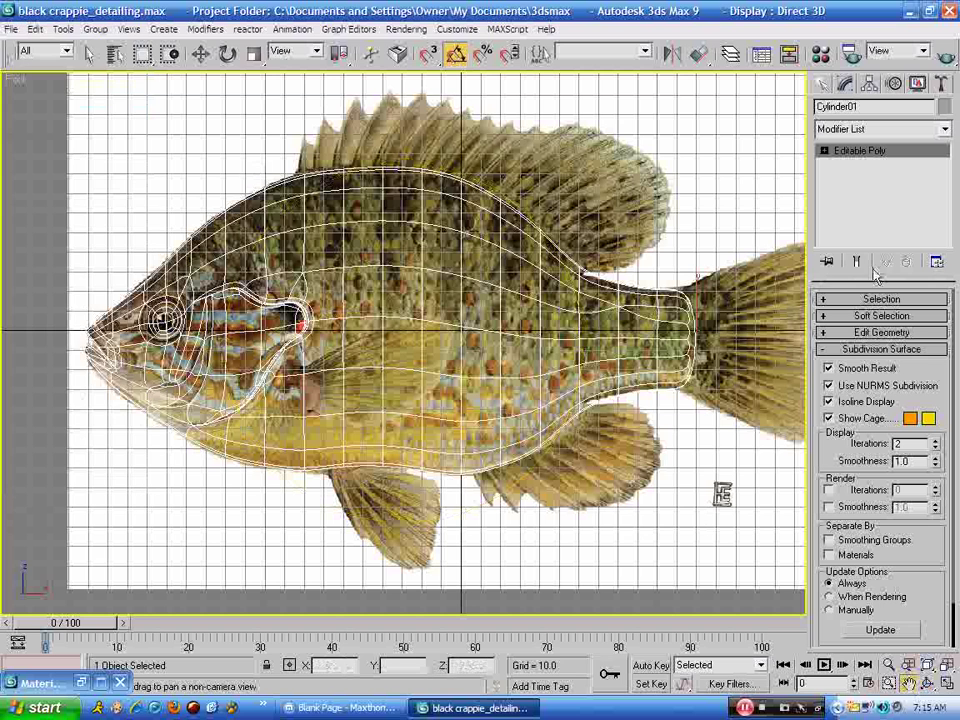
Turn off NURMS subdivision and switch the fish body's Editable Poly to edge level
click(830, 386)
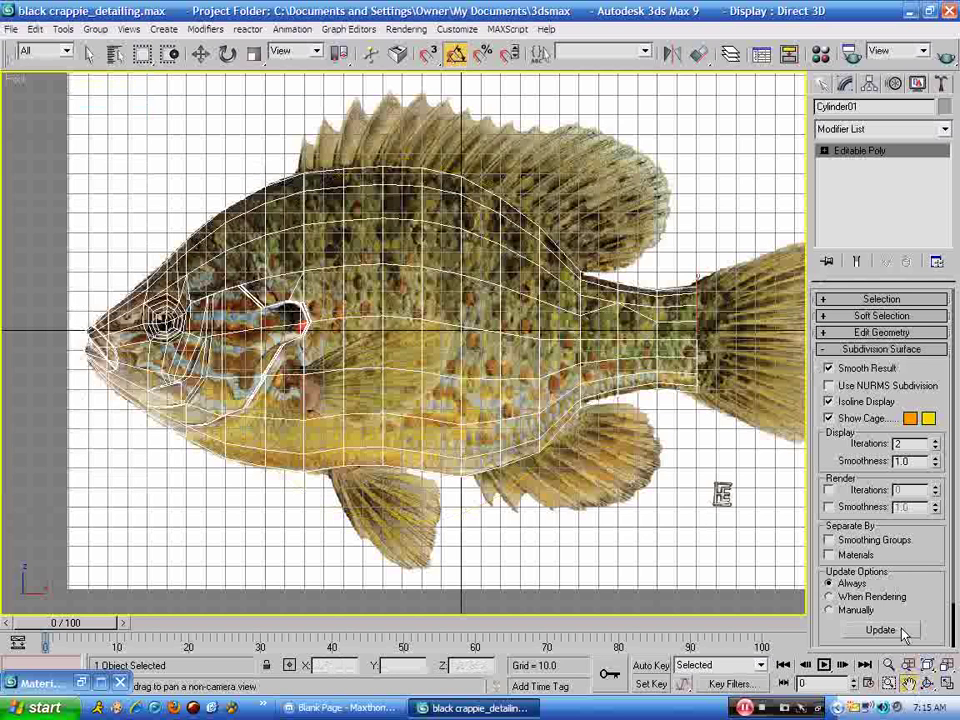
click(947, 683)
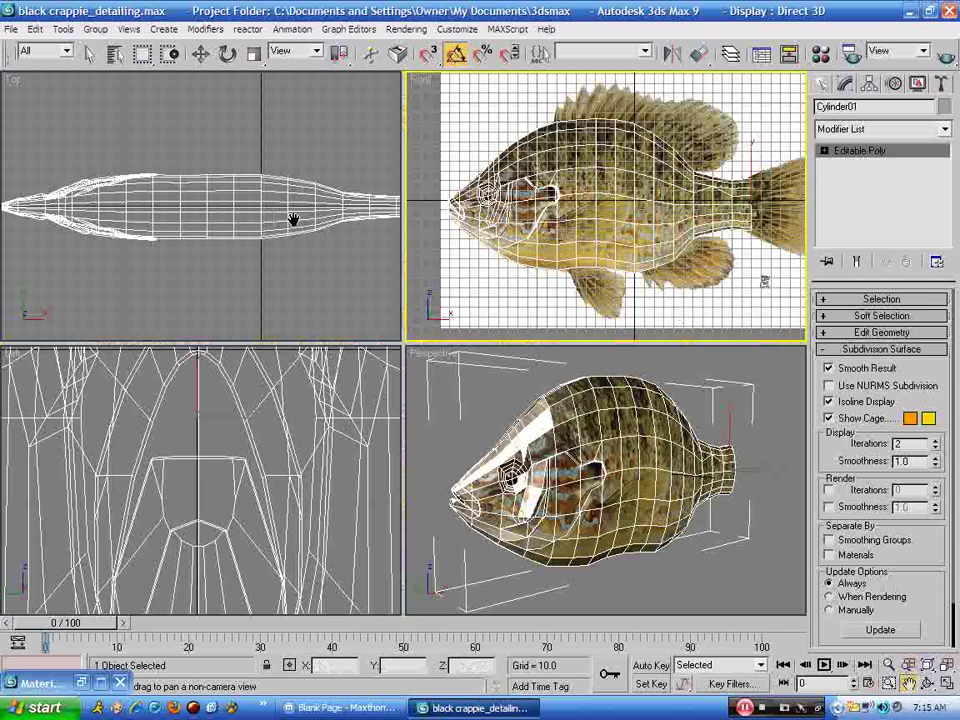
mouse_move(309, 219)
mouse_down()
mouse_move(254, 222)
mouse_move(359, 211)
mouse_move(293, 217)
mouse_up()
scroll(254, 222, up, 4)
click(824, 151)
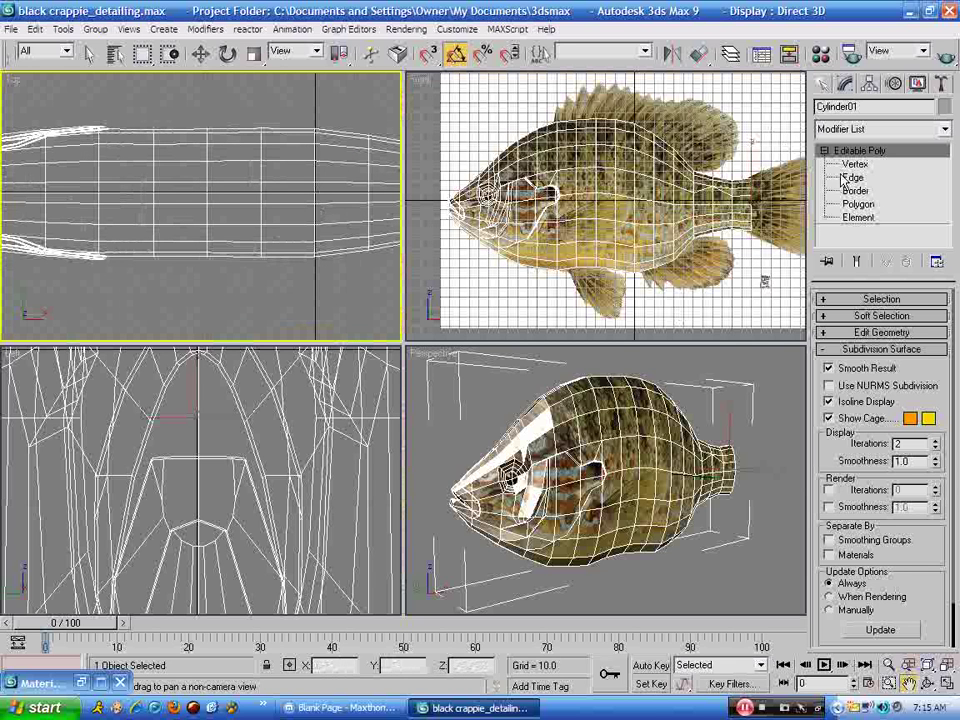
click(853, 178)
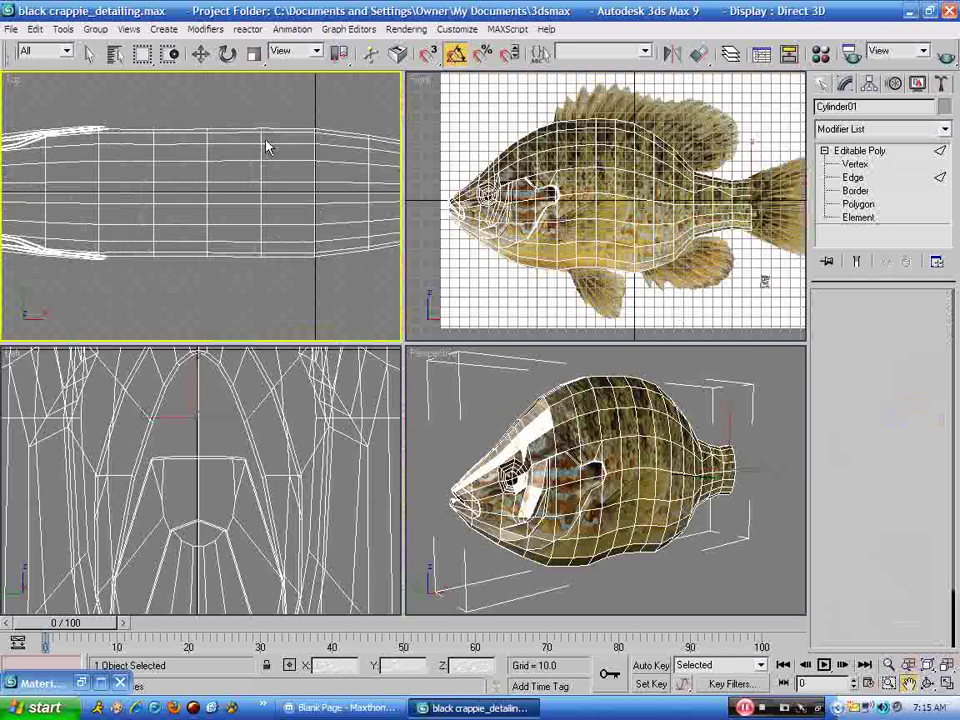
Select the consecutive edges along the centerline of the fish's back in the top view, starting behind the gill covers
click(175, 192)
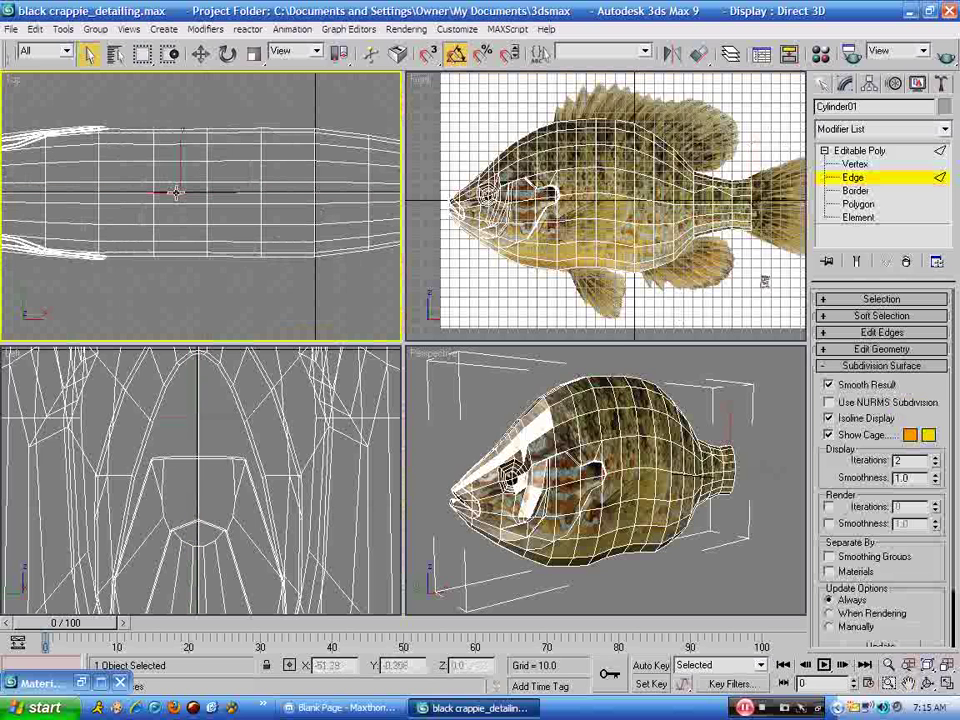
click(177, 203)
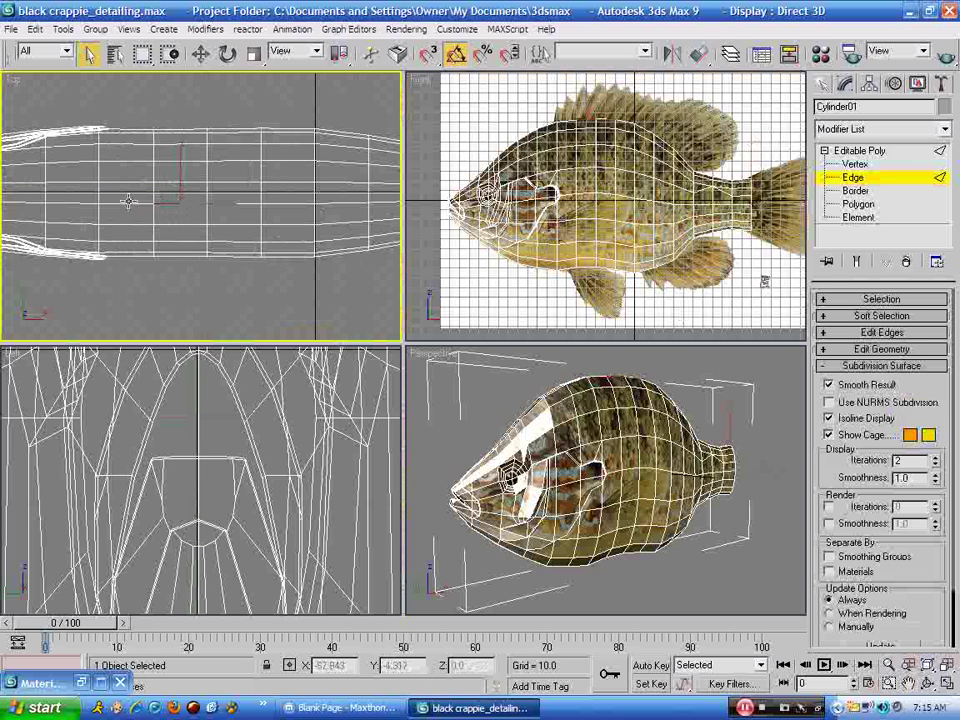
click(128, 201)
click(150, 192)
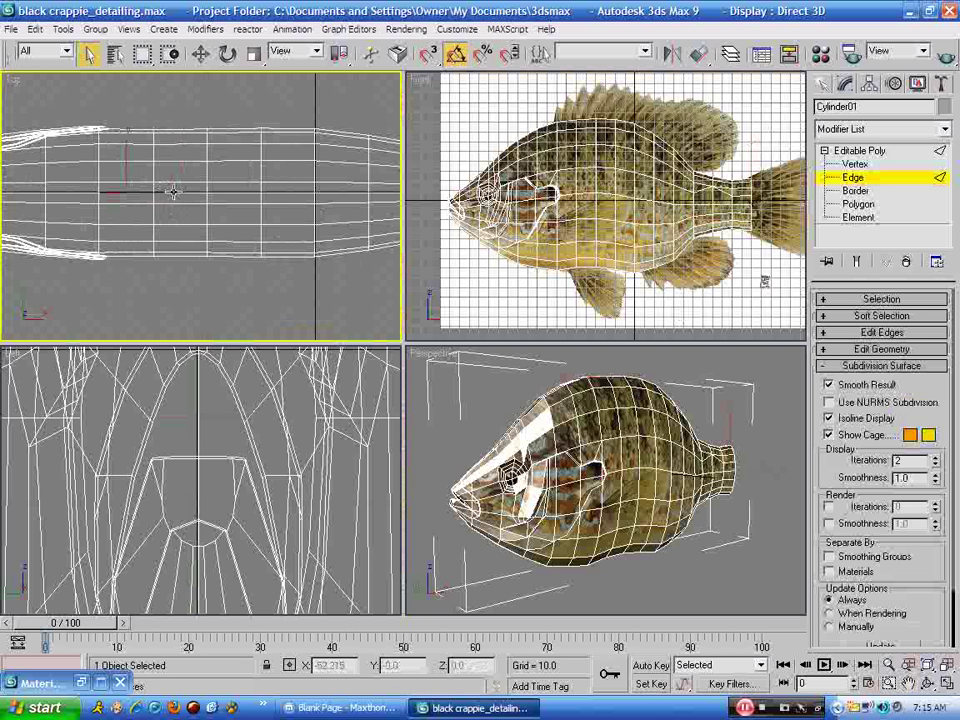
ctrl+click(174, 192)
ctrl+click(219, 192)
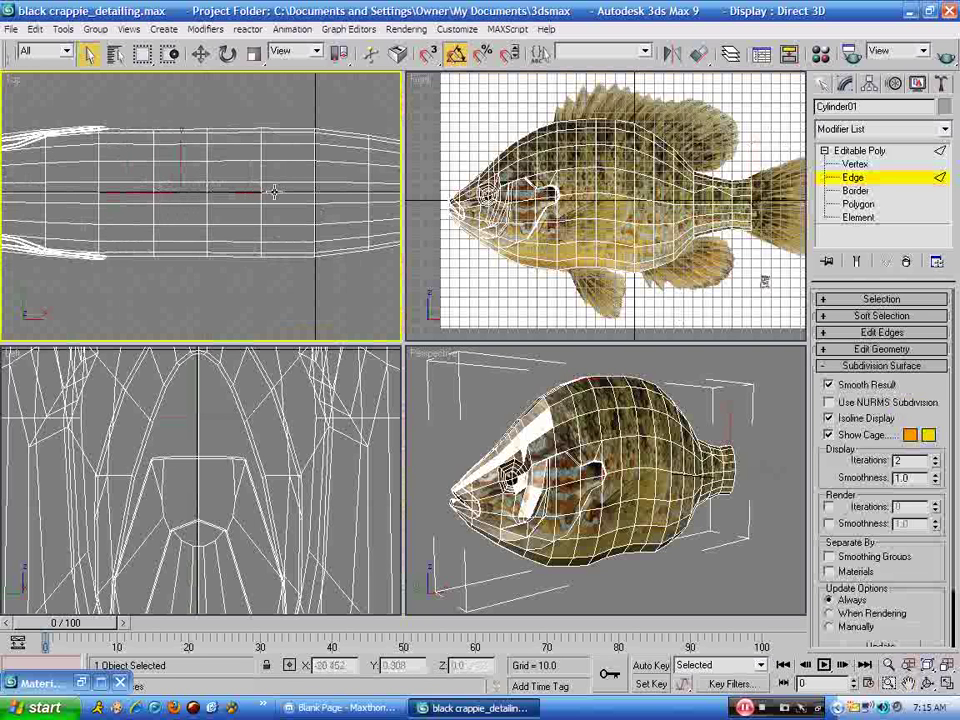
ctrl+click(279, 193)
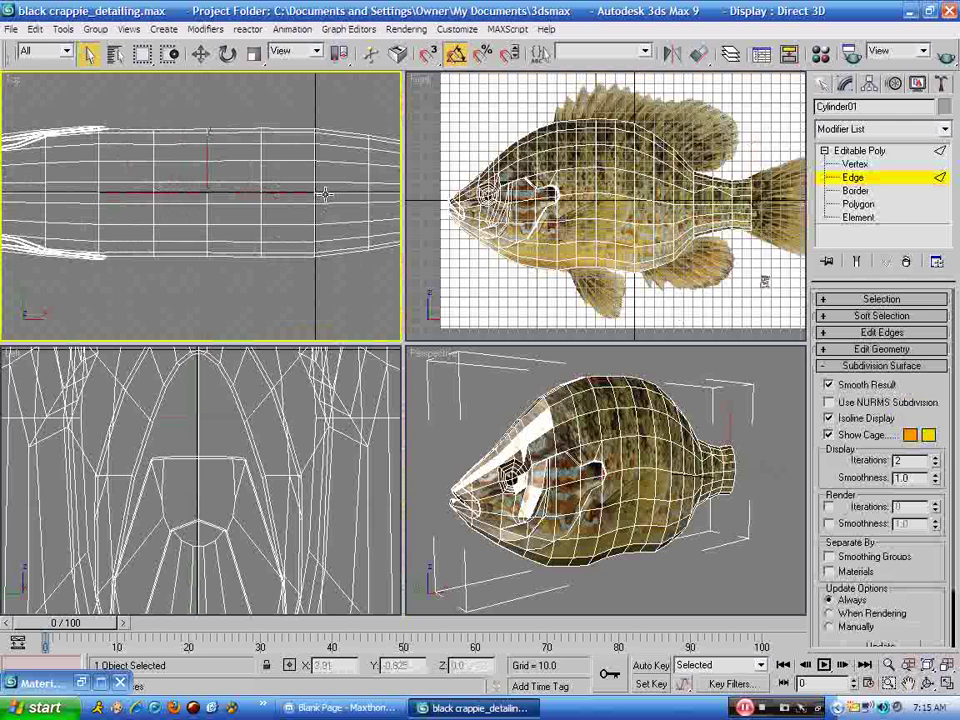
ctrl+click(326, 194)
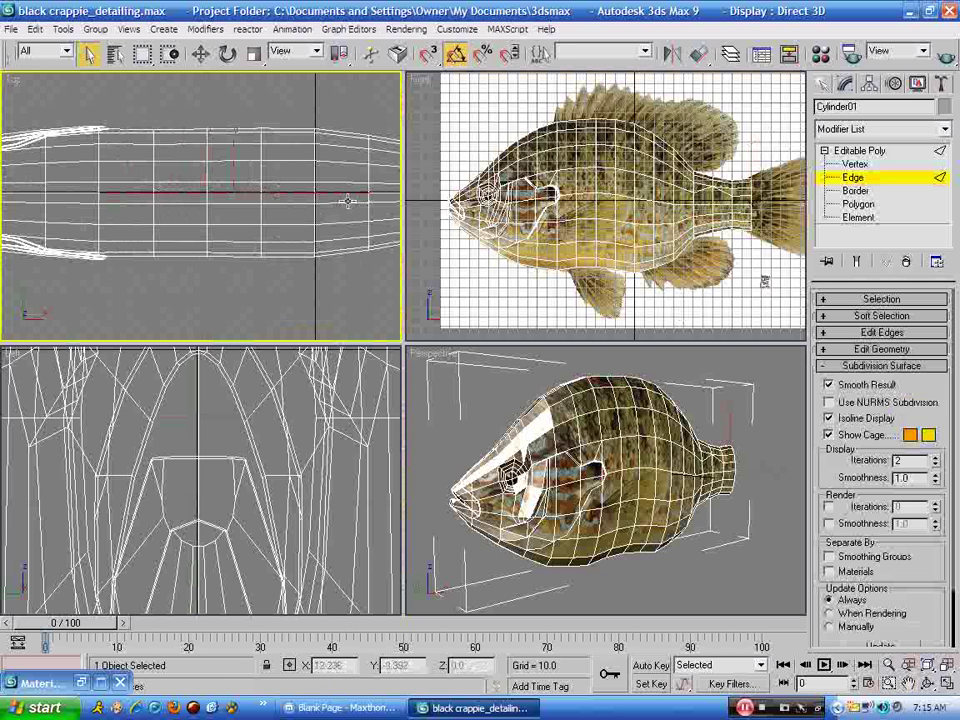
Extend the edge selection along the centerline of the back toward the tail, undoing the mistaken pick
click(347, 201)
key(ctrl+z)
scroll(362, 203, down, 2)
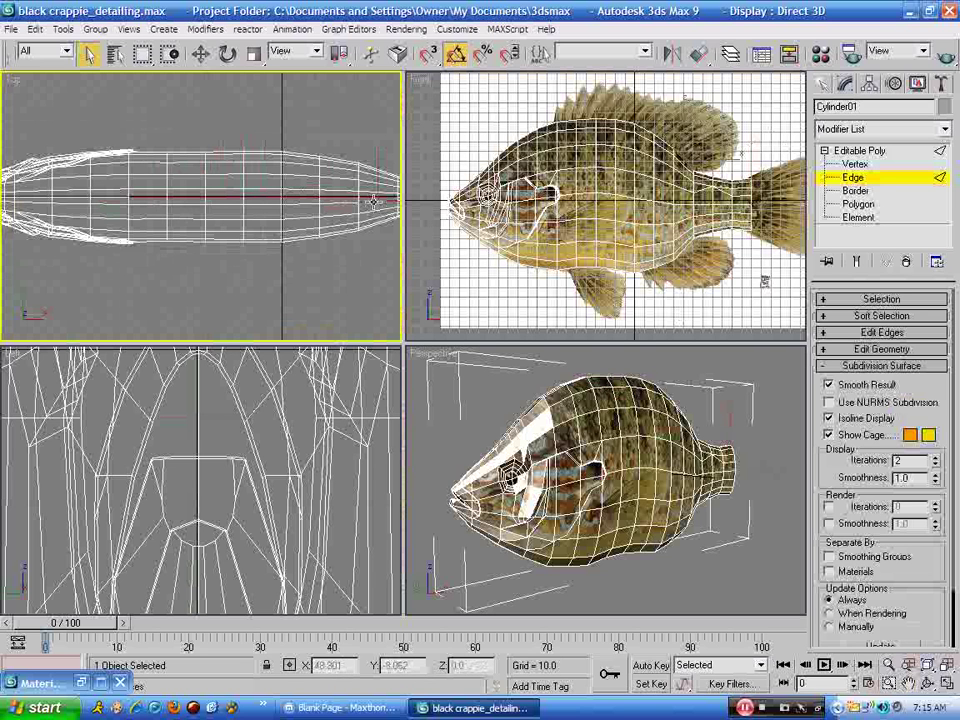
ctrl+click(373, 201)
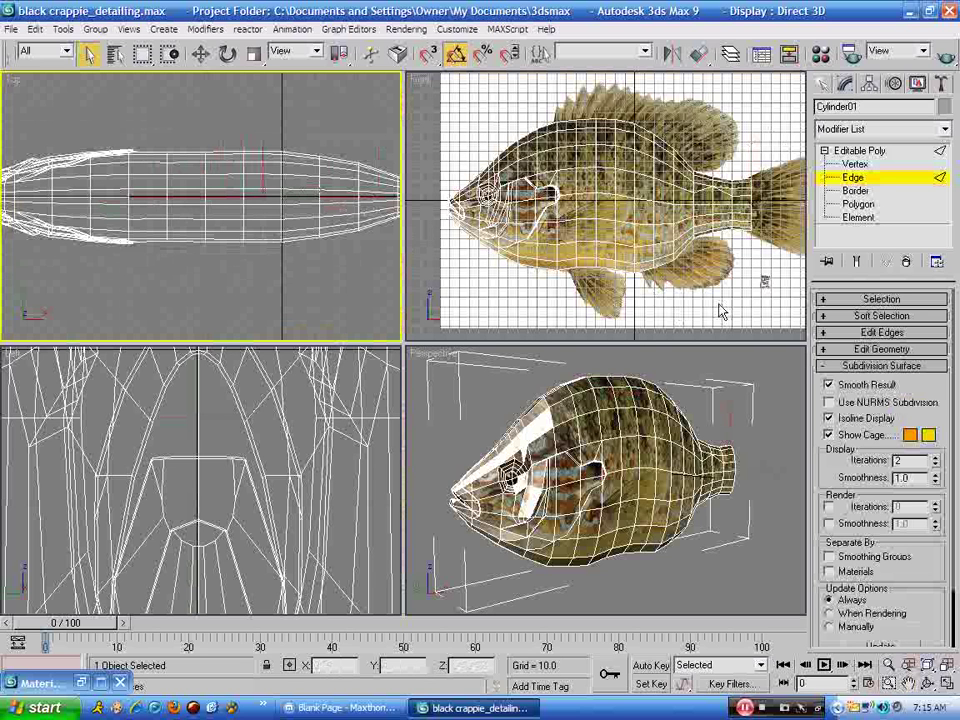
Chamfer the selected centerline edges by 1.0 to form a narrow strip along the back
click(909, 684)
scroll(316, 287, up, 3)
drag(316, 288, 258, 297)
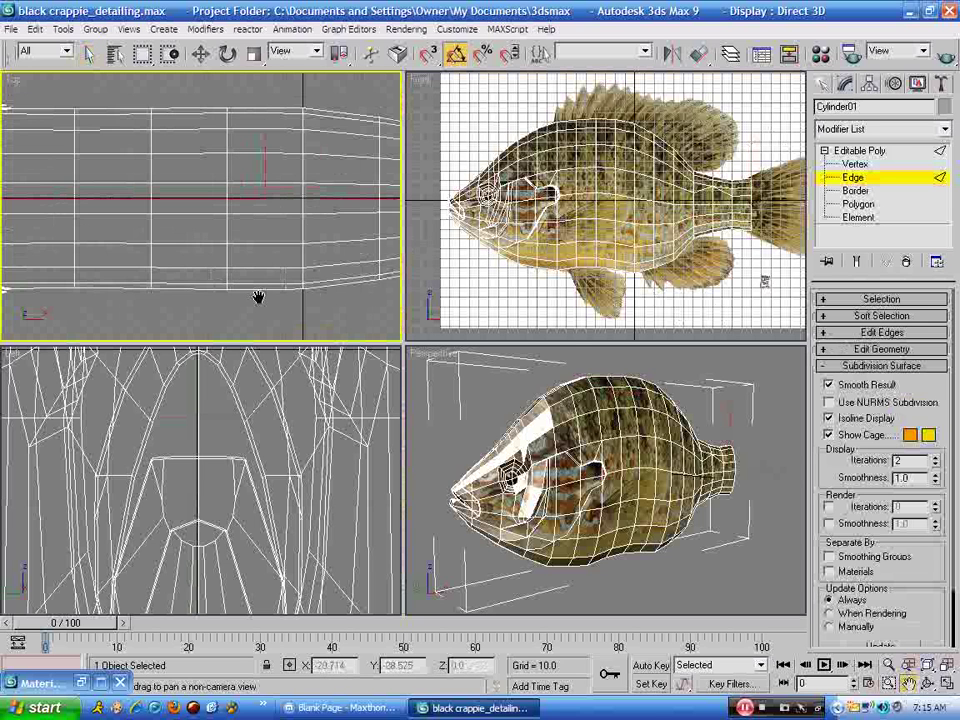
drag(312, 264, 468, 252)
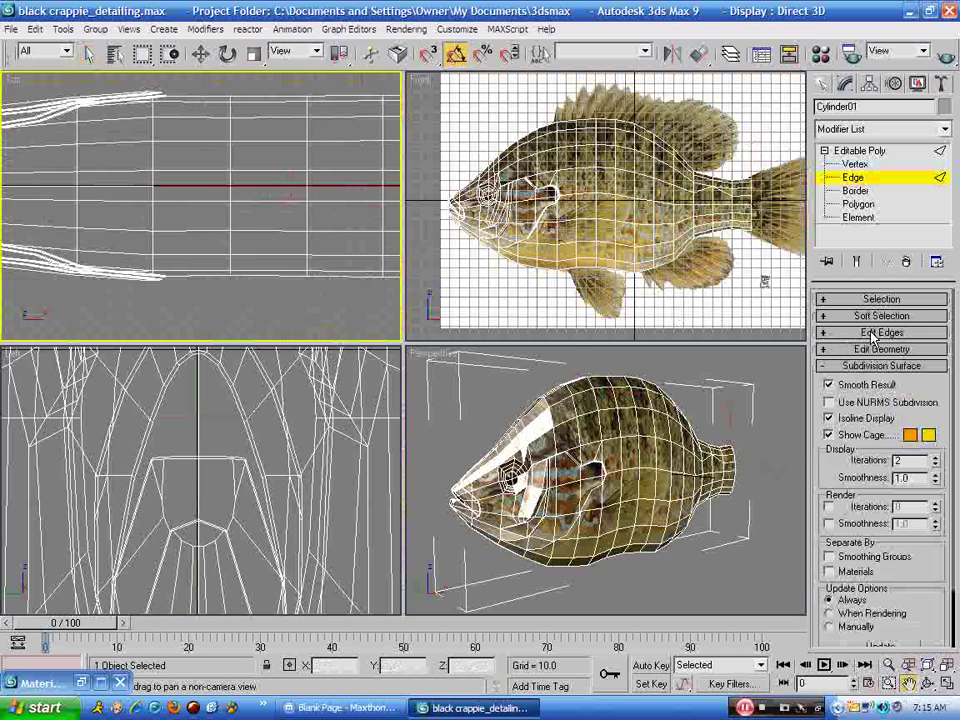
click(878, 332)
click(872, 410)
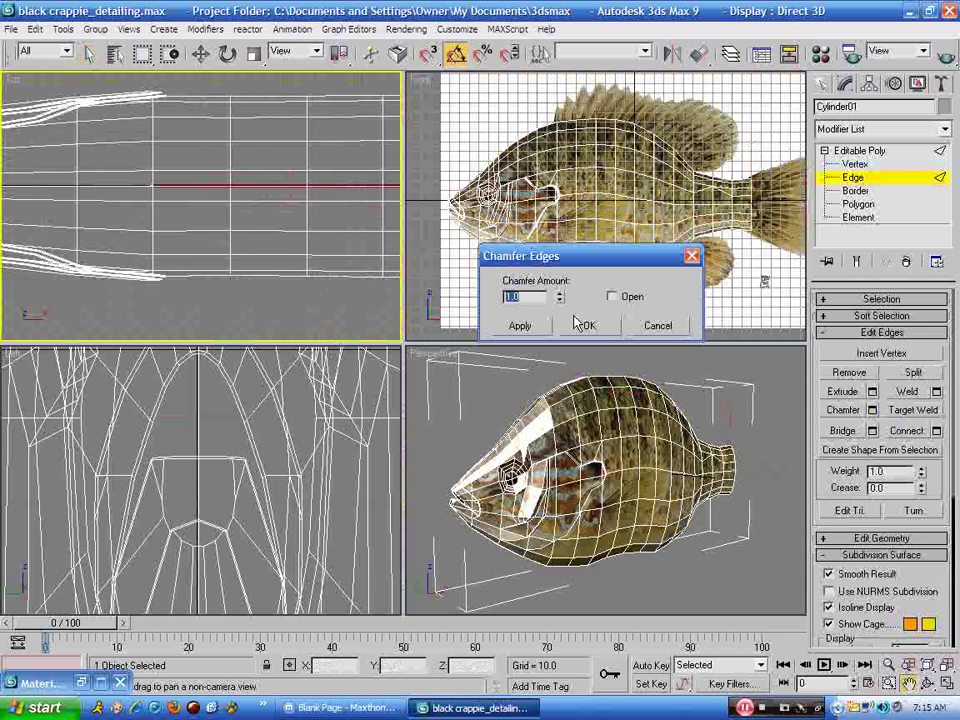
drag(195, 214, 192, 230)
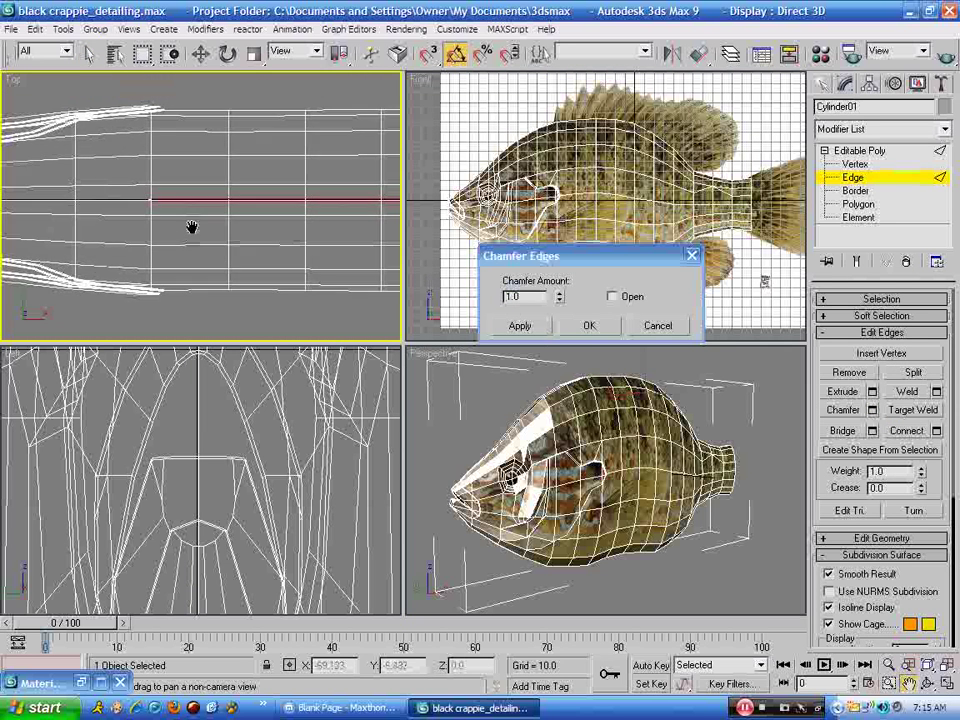
scroll(204, 236, up, 5)
scroll(209, 236, down, 1)
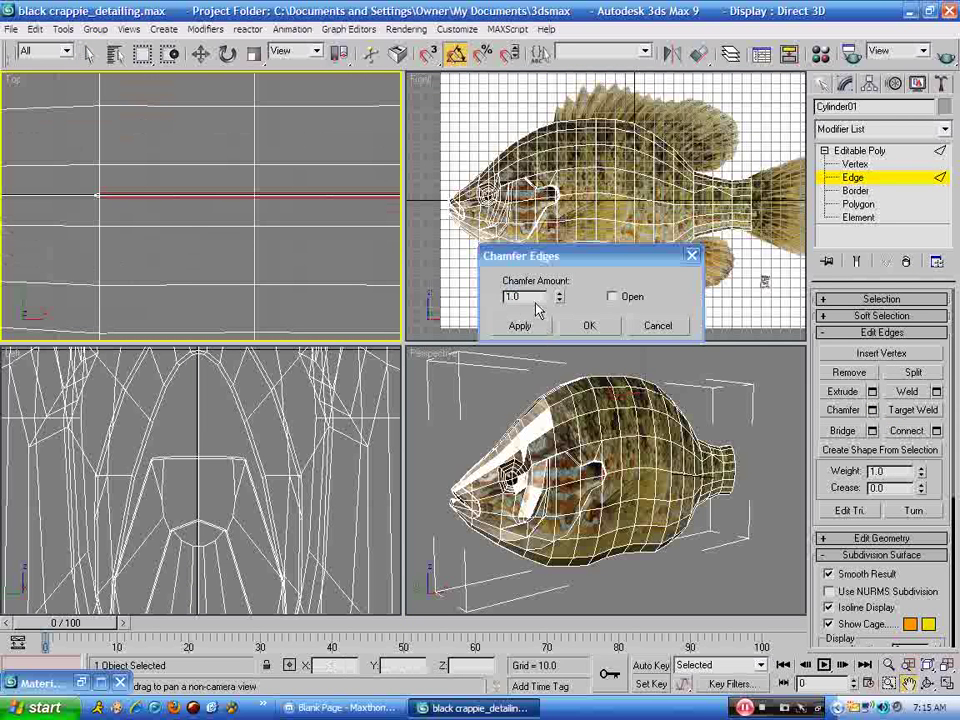
click(581, 330)
Switch to polygon level and select the first narrow strip polygons on the back, starting behind the gill covers
click(859, 205)
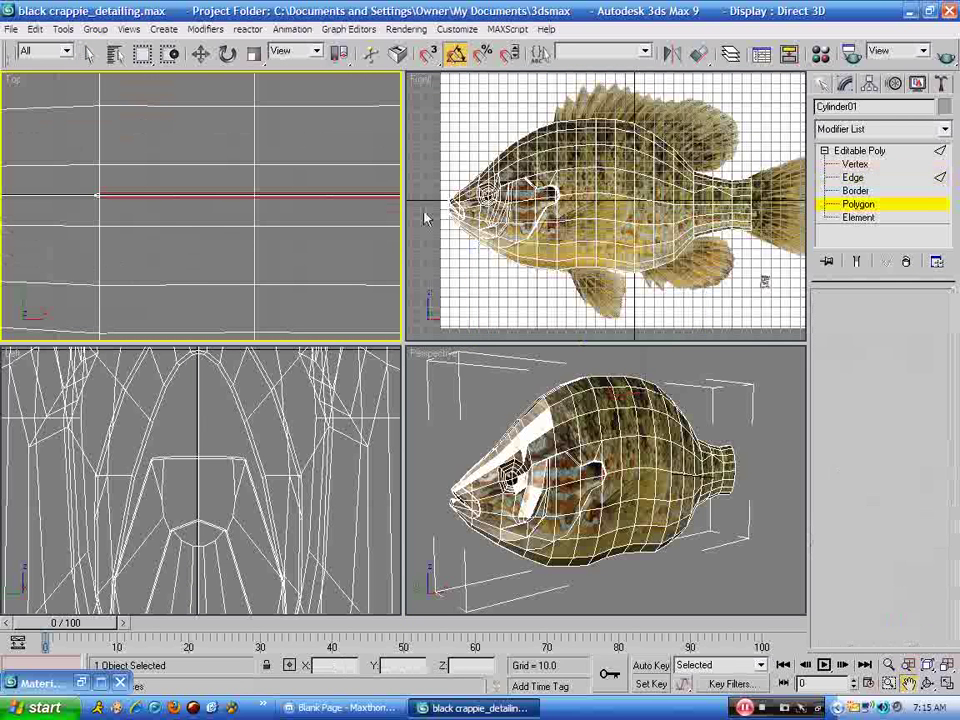
key(ctrl+a)
click(147, 196)
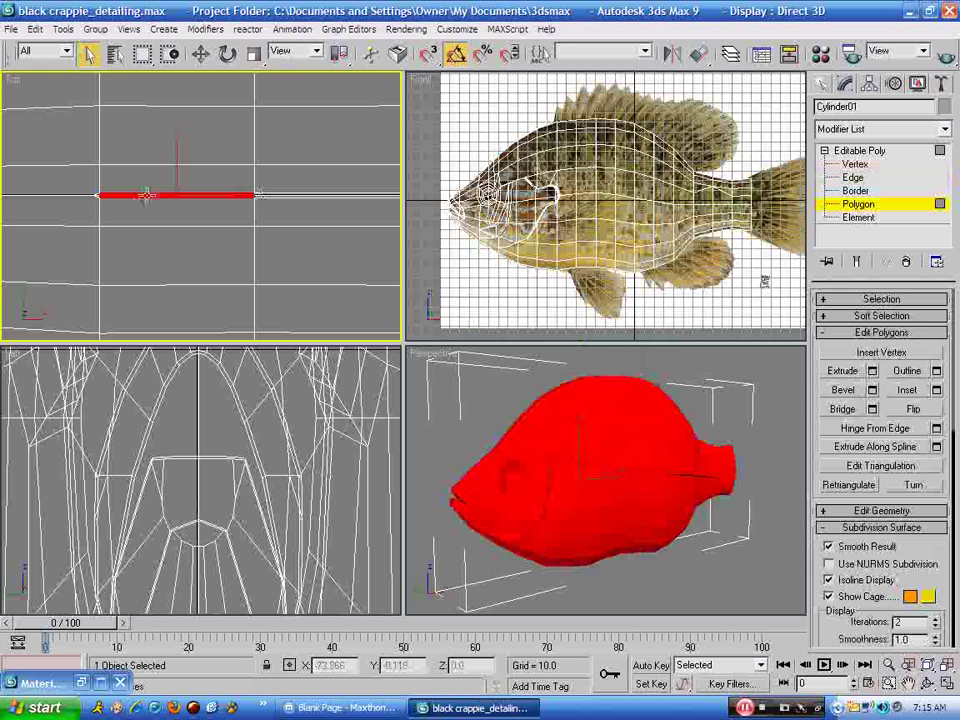
ctrl+click(298, 197)
scroll(298, 197, down, 1)
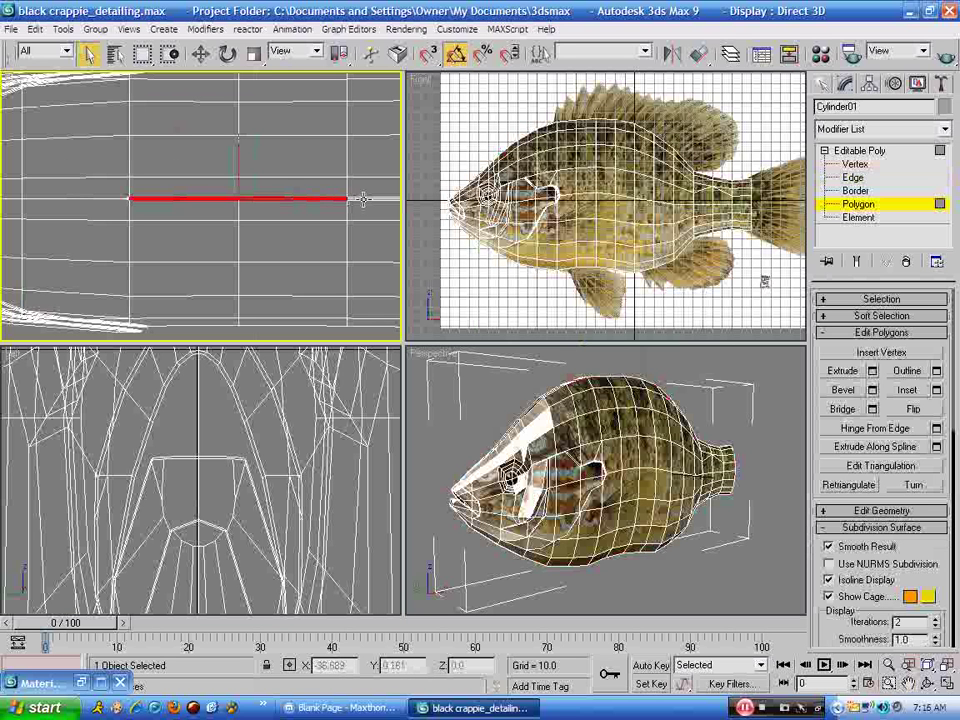
ctrl+click(362, 201)
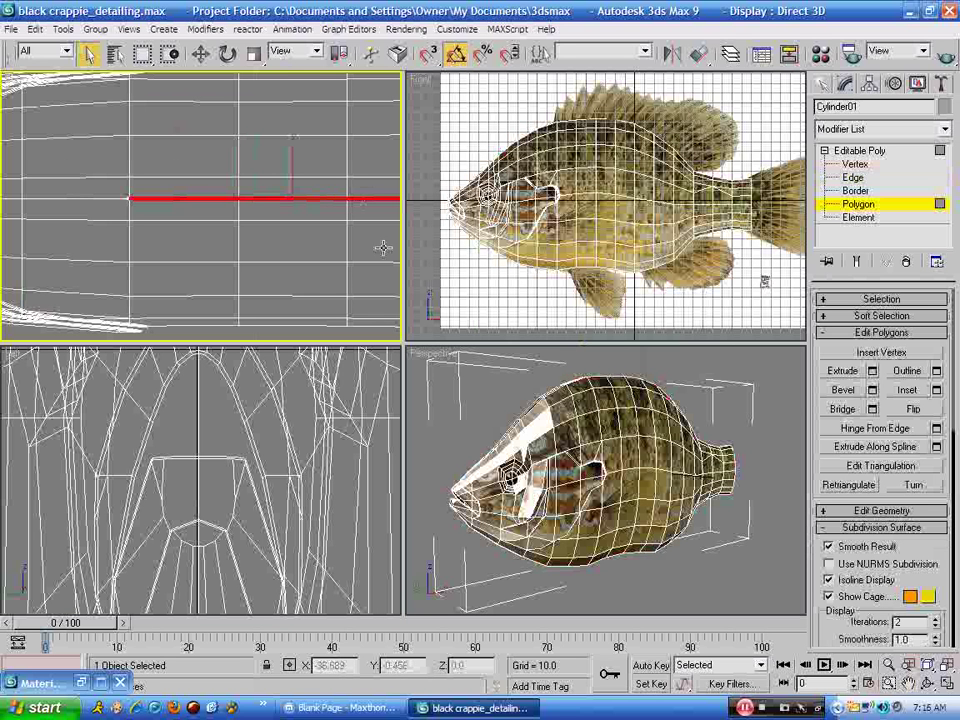
Add the remaining narrow strip polygons to the selection, up to the base of the tail
click(908, 684)
drag(351, 257, 6, 263)
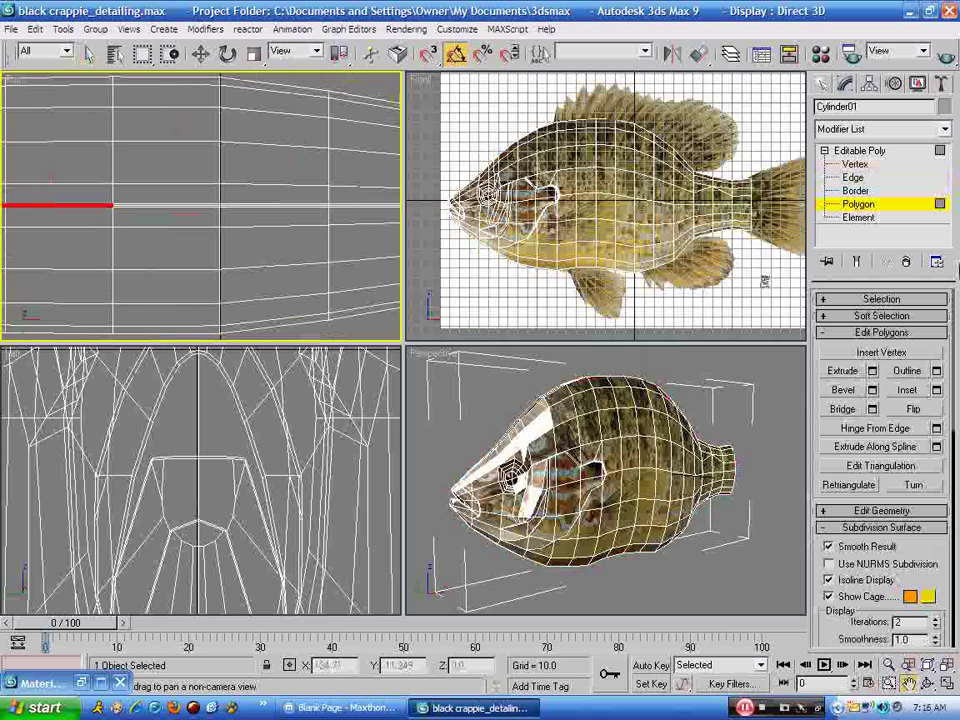
drag(326, 237, 286, 241)
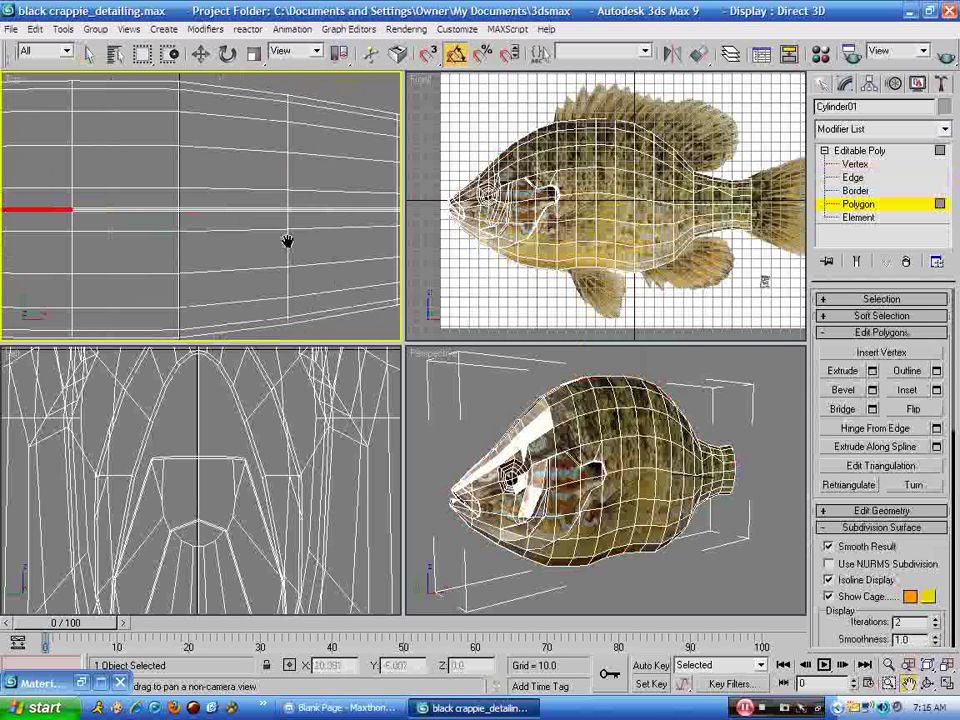
click(201, 55)
click(138, 209)
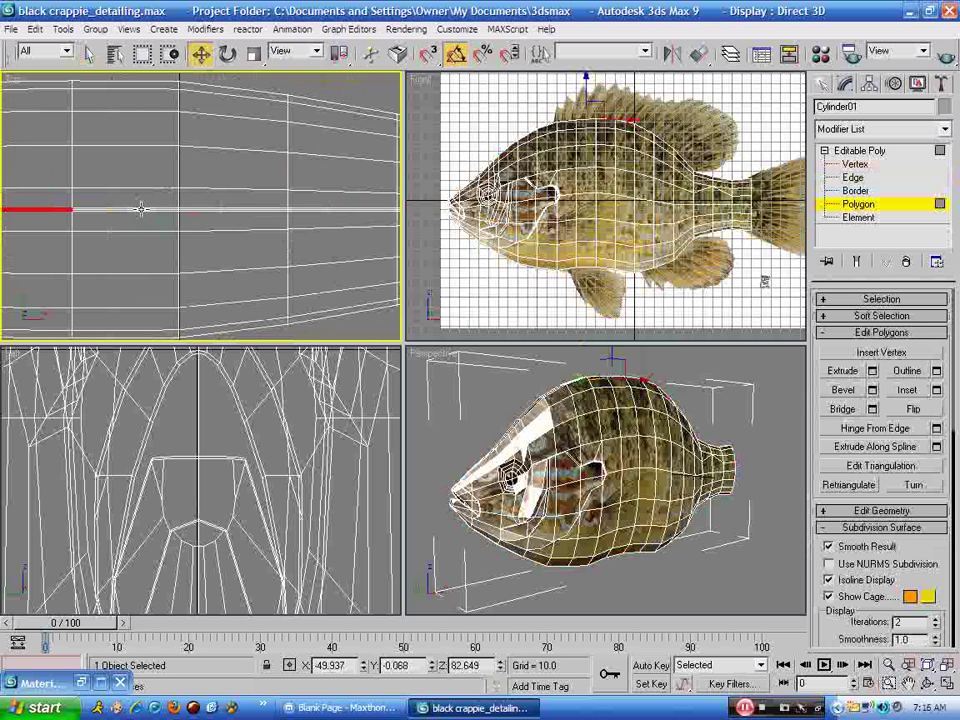
drag(141, 209, 310, 209)
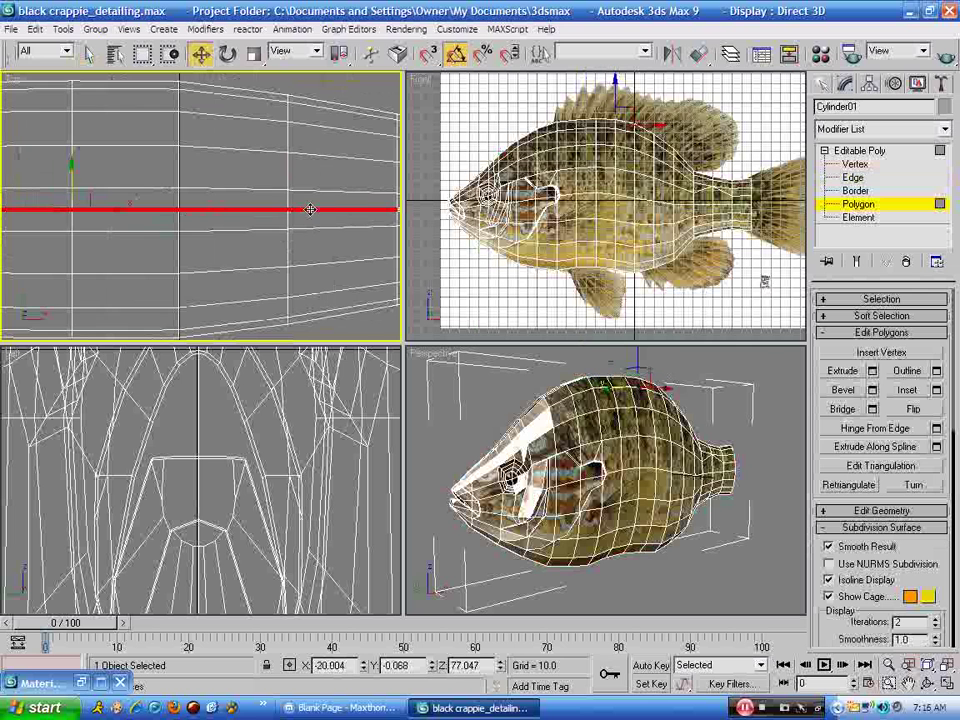
scroll(310, 209, down, 2)
ctrl+click(352, 208)
scroll(352, 226, down, 2)
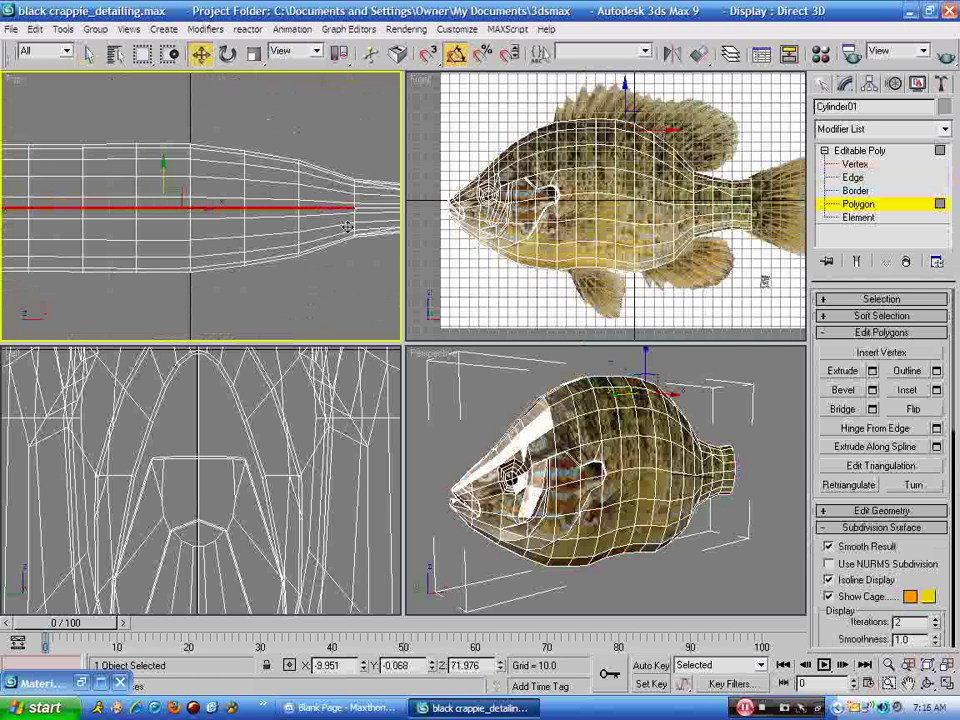
scroll(332, 246, up, 2)
In the maximized front view, extrude the strip polygons as a group by 10.0 three times to raise the dorsal fin
right_click(599, 222)
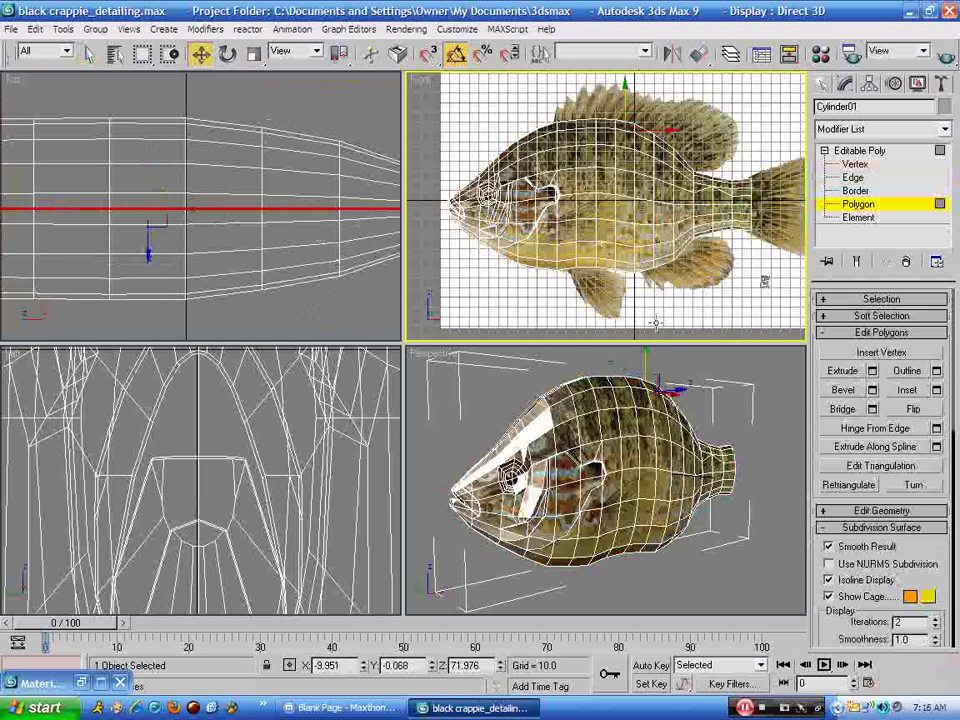
click(947, 684)
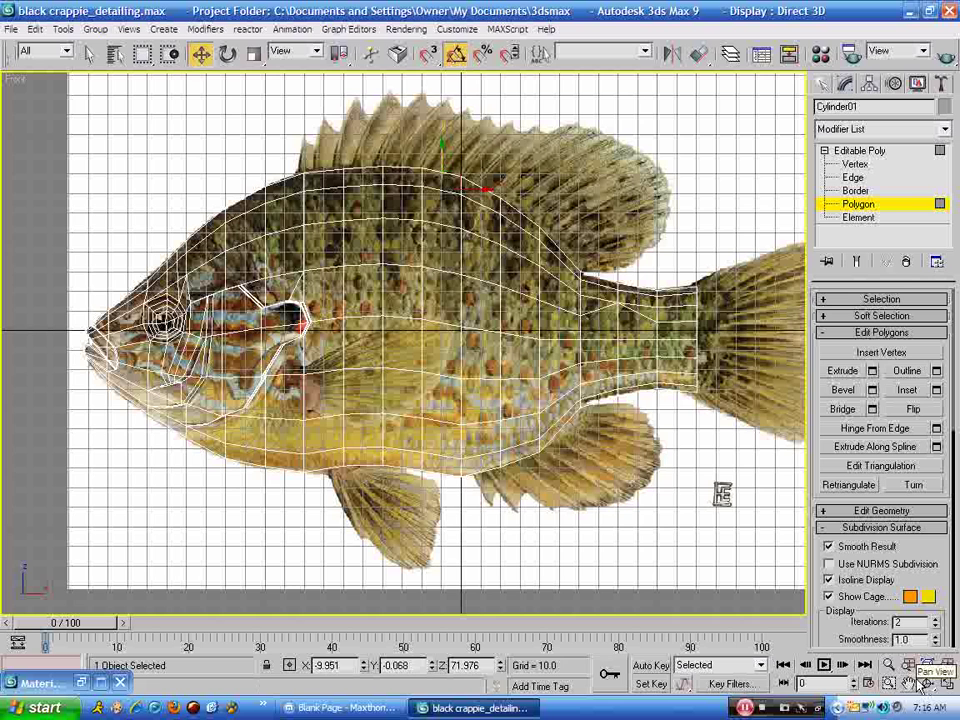
click(909, 684)
drag(423, 263, 415, 324)
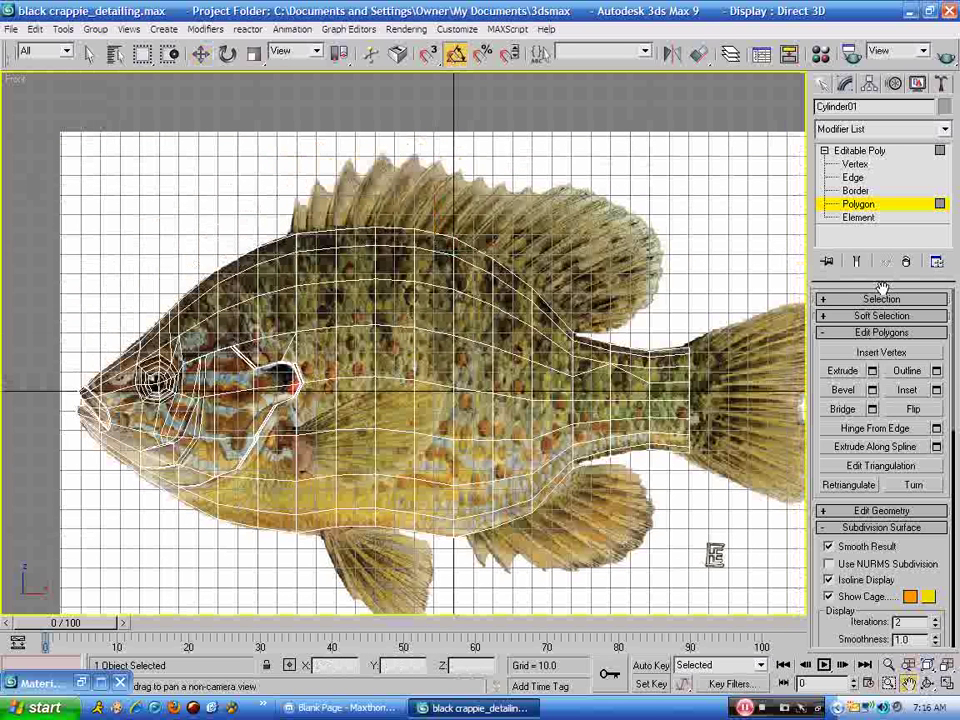
click(872, 372)
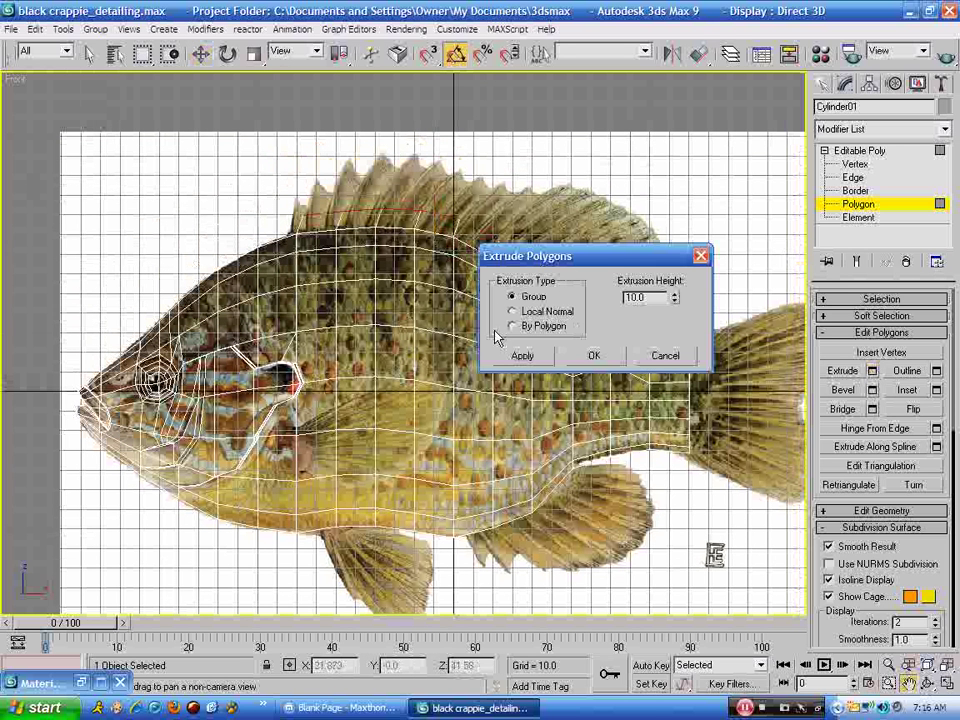
drag(565, 258, 496, 333)
click(455, 432)
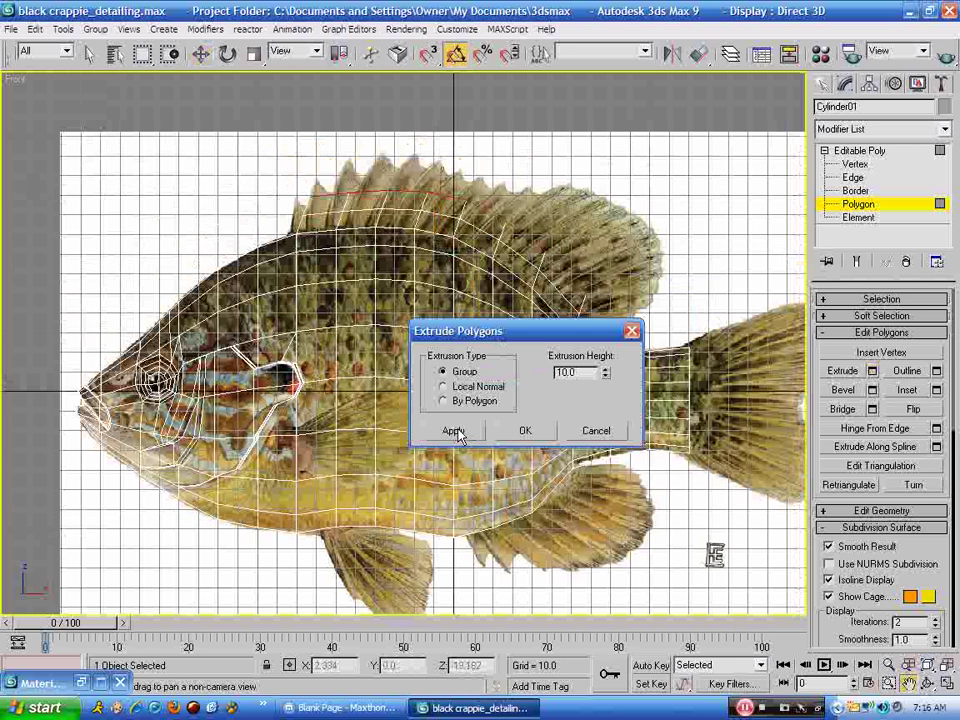
click(459, 433)
click(526, 432)
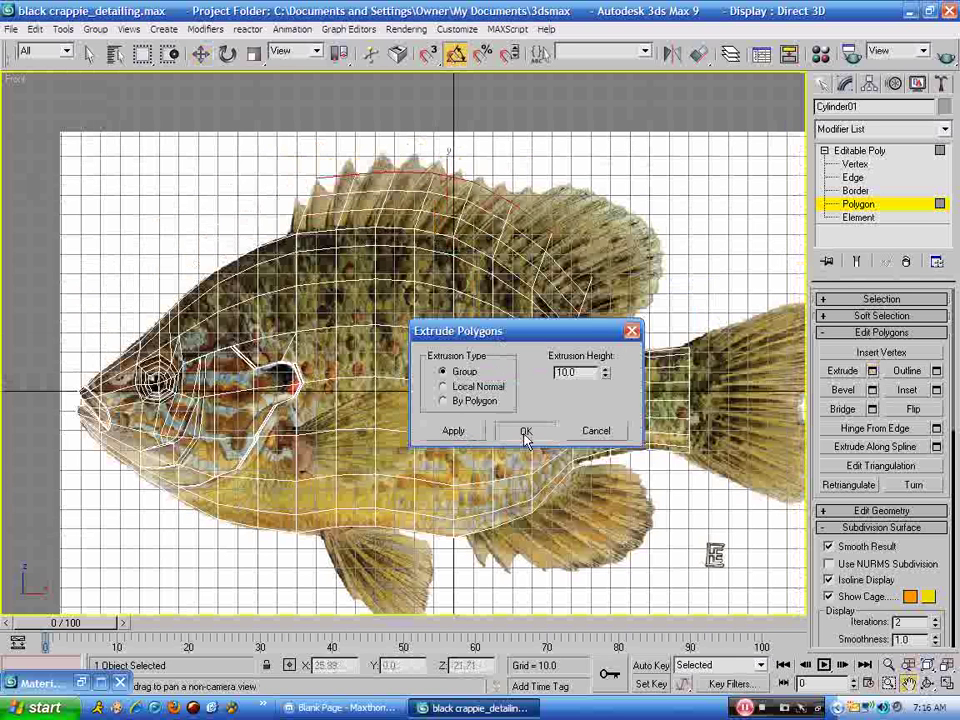
Replace the front viewport's background image with pumpkinseed_ref
click(128, 29)
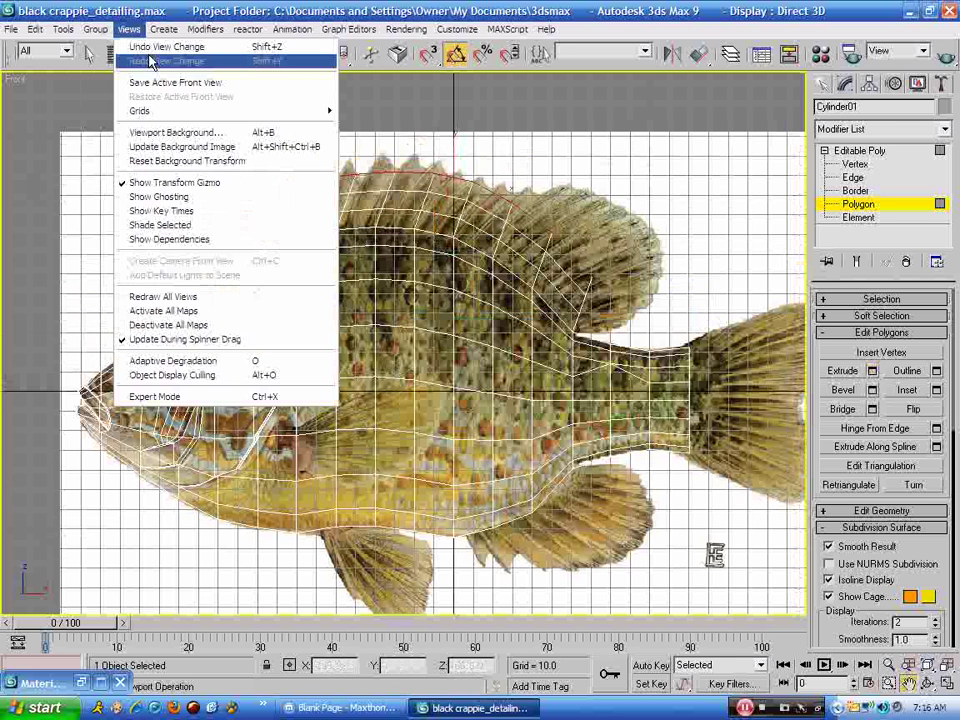
click(177, 132)
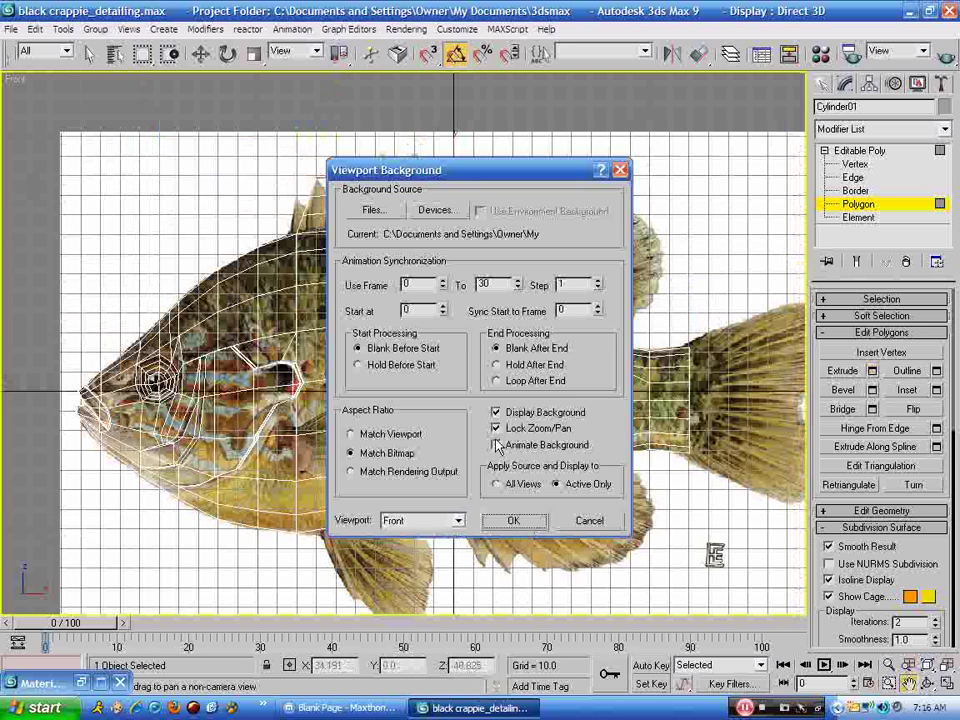
click(381, 210)
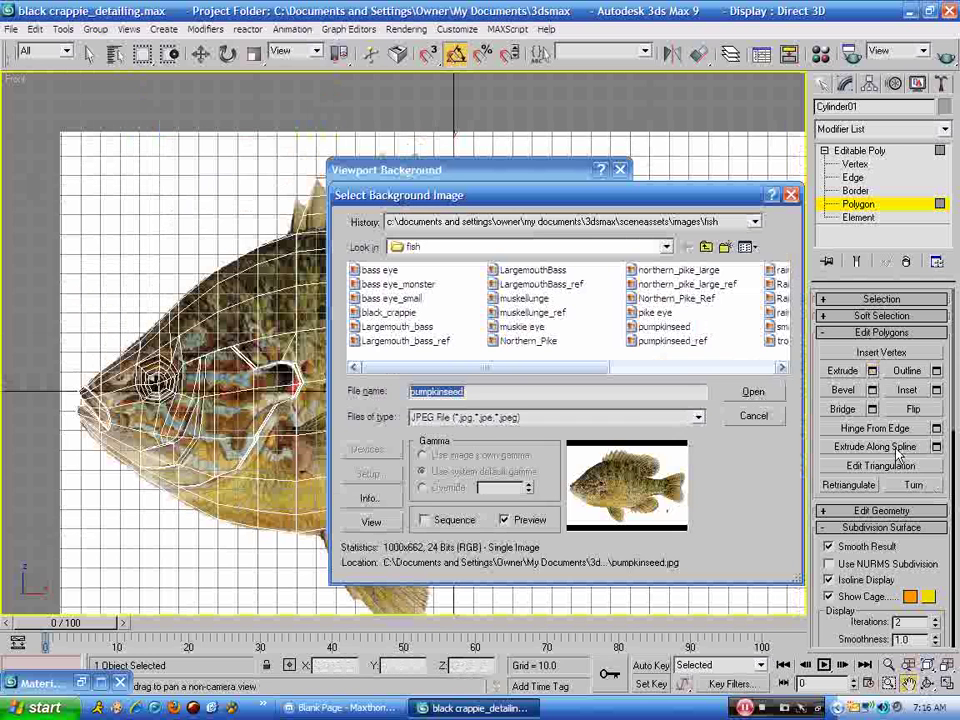
click(672, 340)
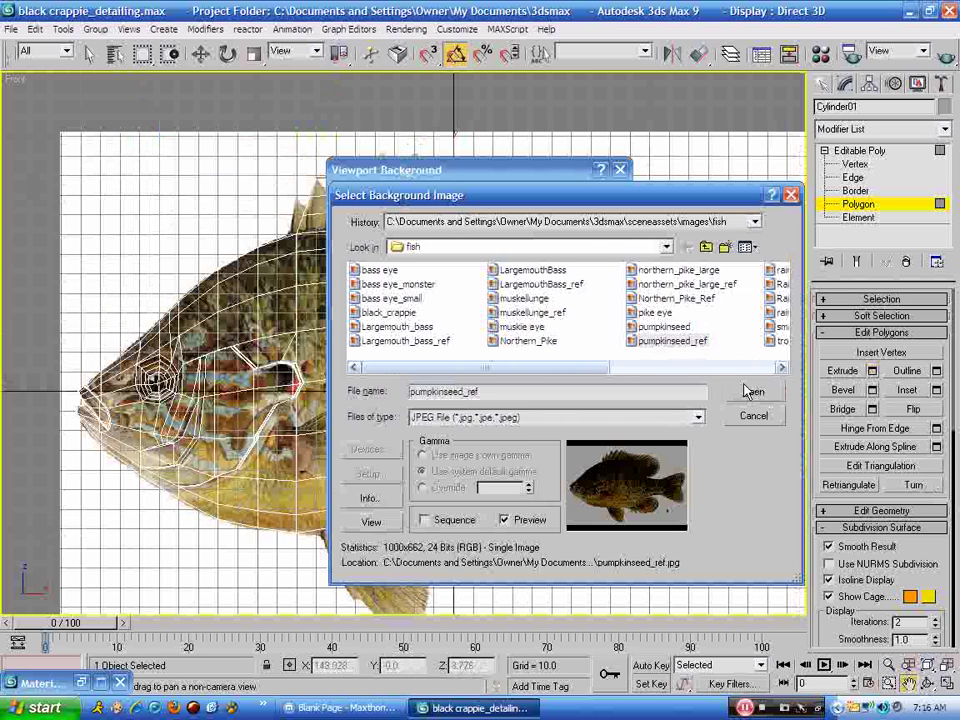
click(752, 392)
click(510, 518)
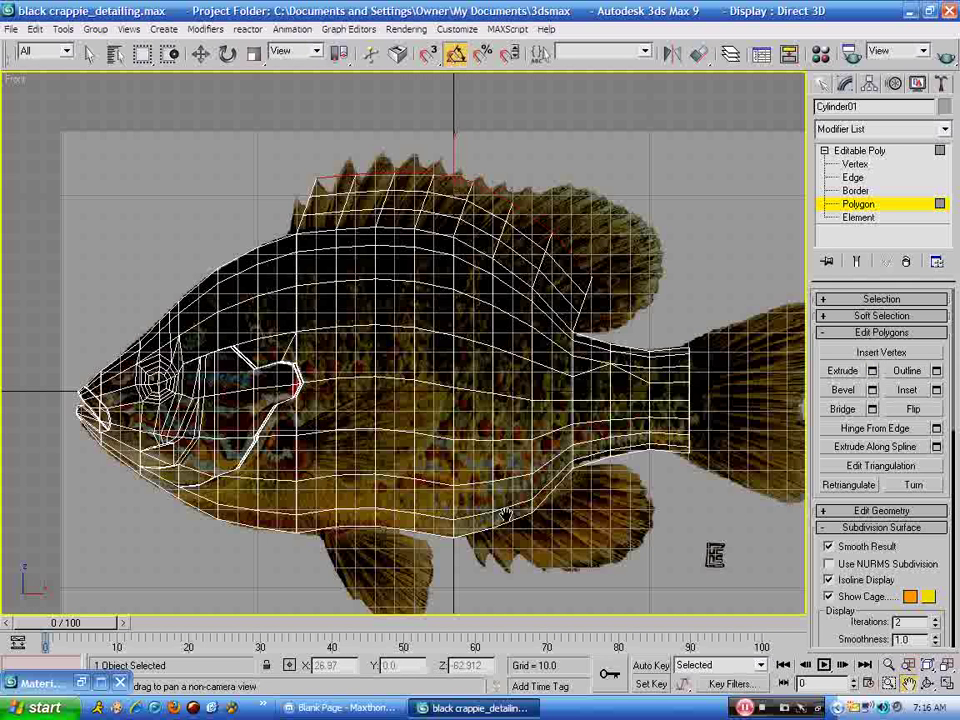
At vertex level, move the first-row vertex at the dorsal fin's front edge forward to X about -82.2, matching the reference fin
click(858, 165)
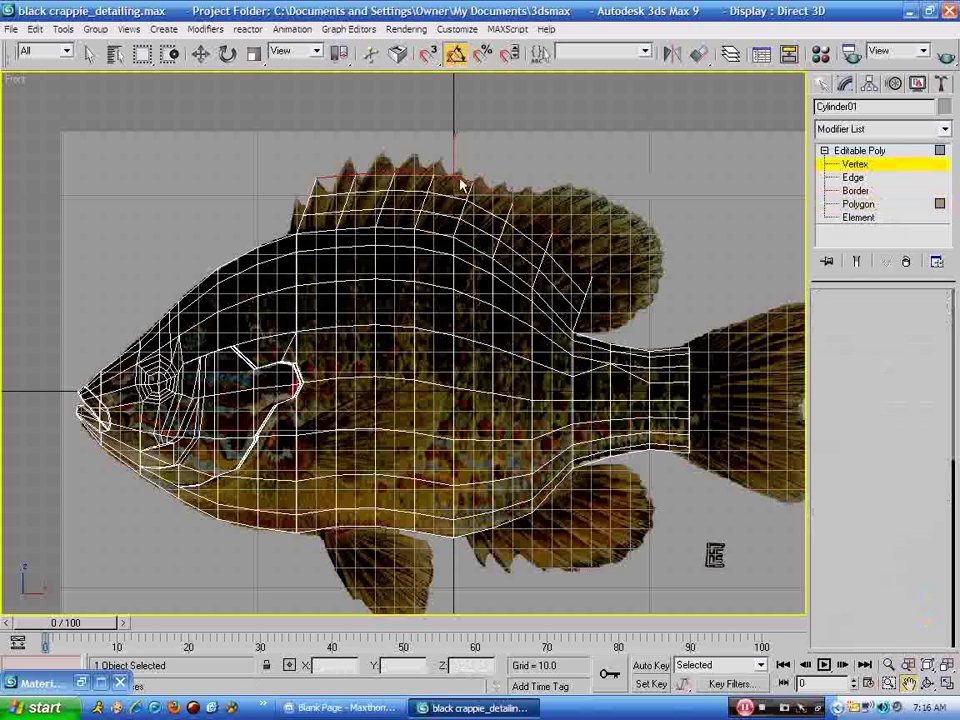
key(w)
click(296, 214)
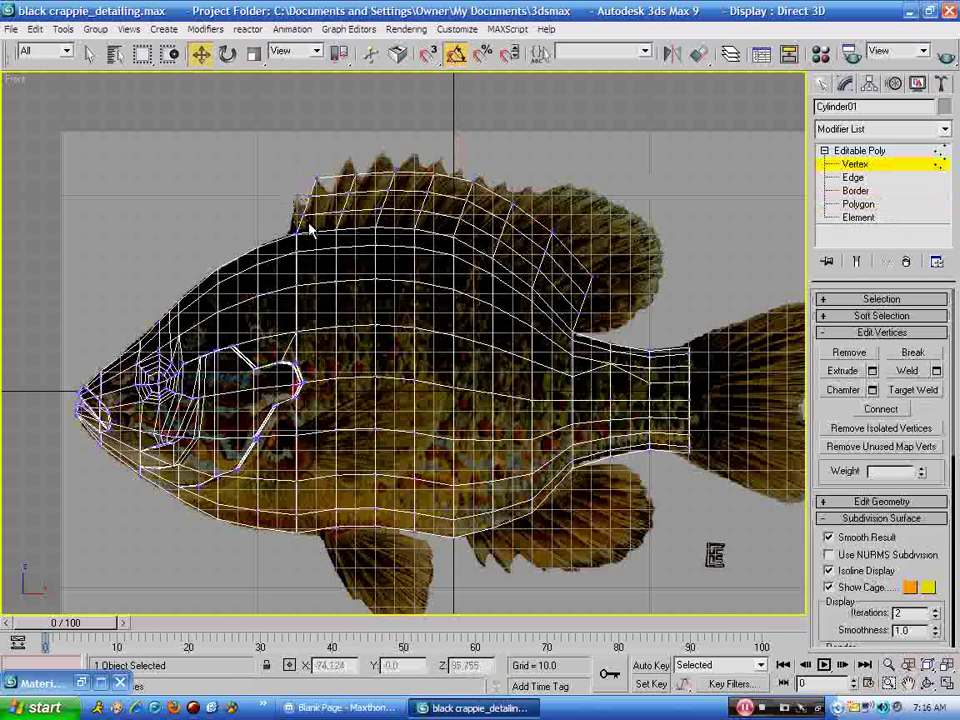
scroll(308, 224, up, 2)
click(926, 685)
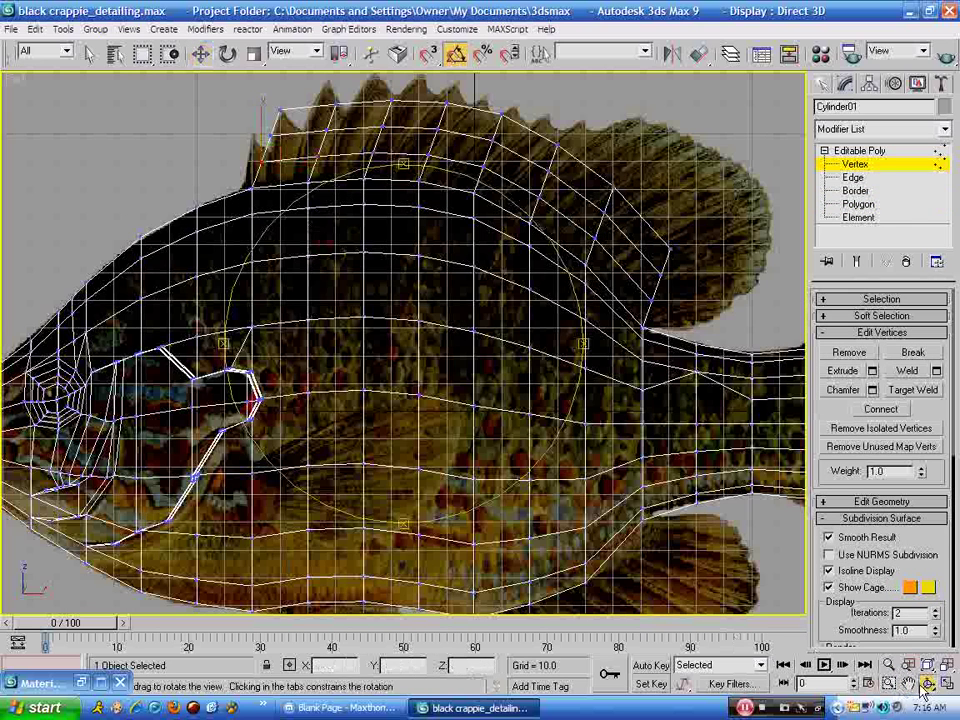
click(909, 684)
drag(423, 427, 483, 543)
scroll(483, 543, up, 1)
scroll(483, 543, up, 1)
drag(407, 480, 527, 519)
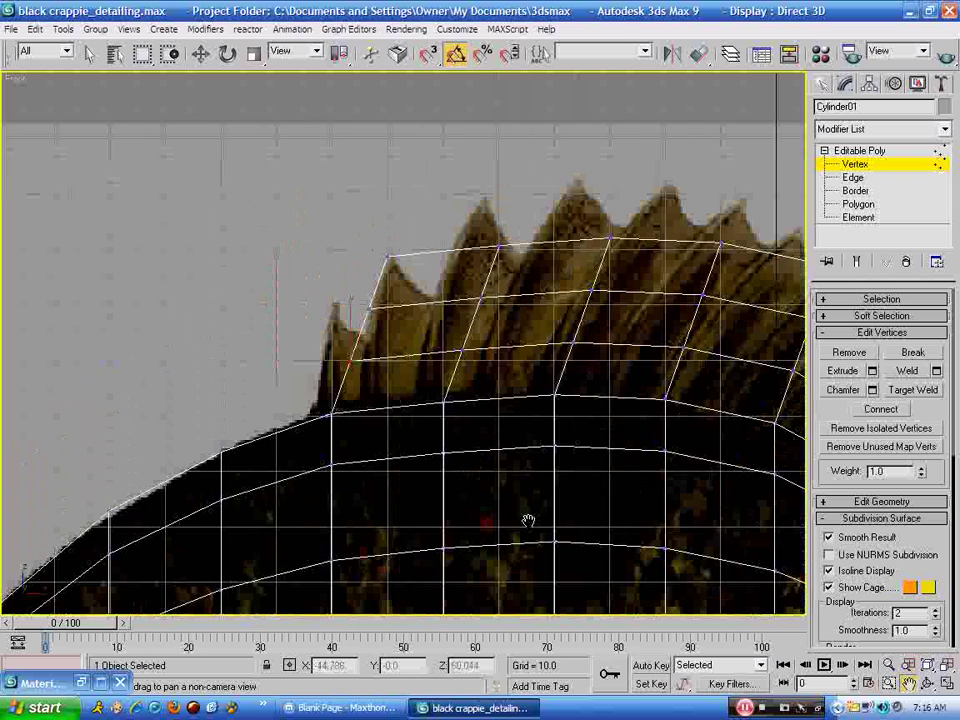
scroll(527, 519, down, 1)
drag(478, 491, 447, 498)
click(200, 54)
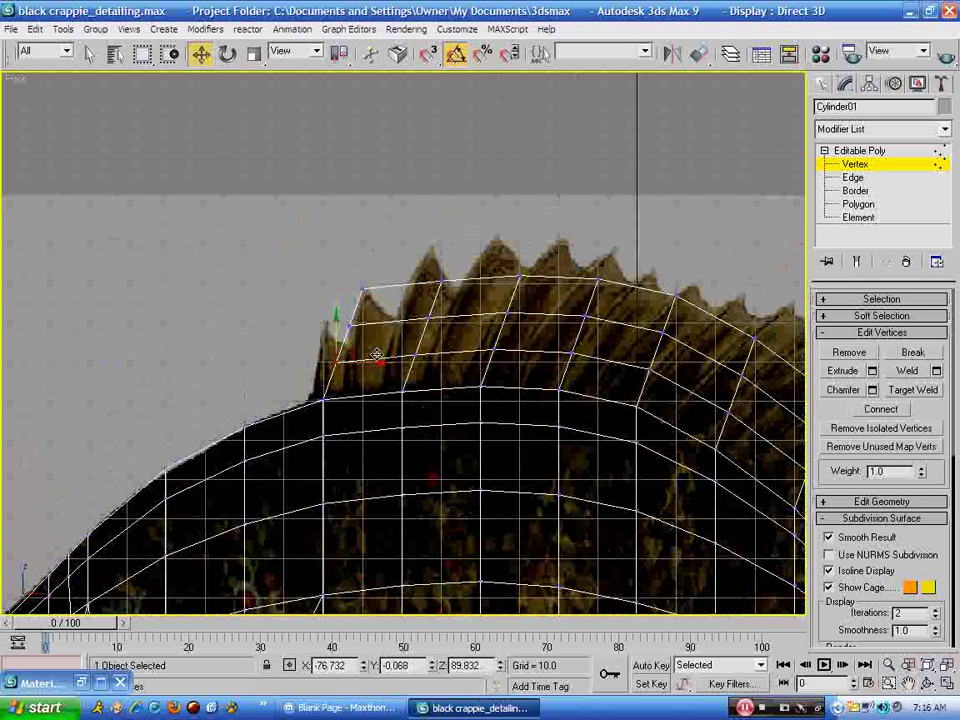
drag(365, 362, 331, 380)
Try to move the fin's front base vertex and the second-row front vertex to follow the reference outline
click(323, 400)
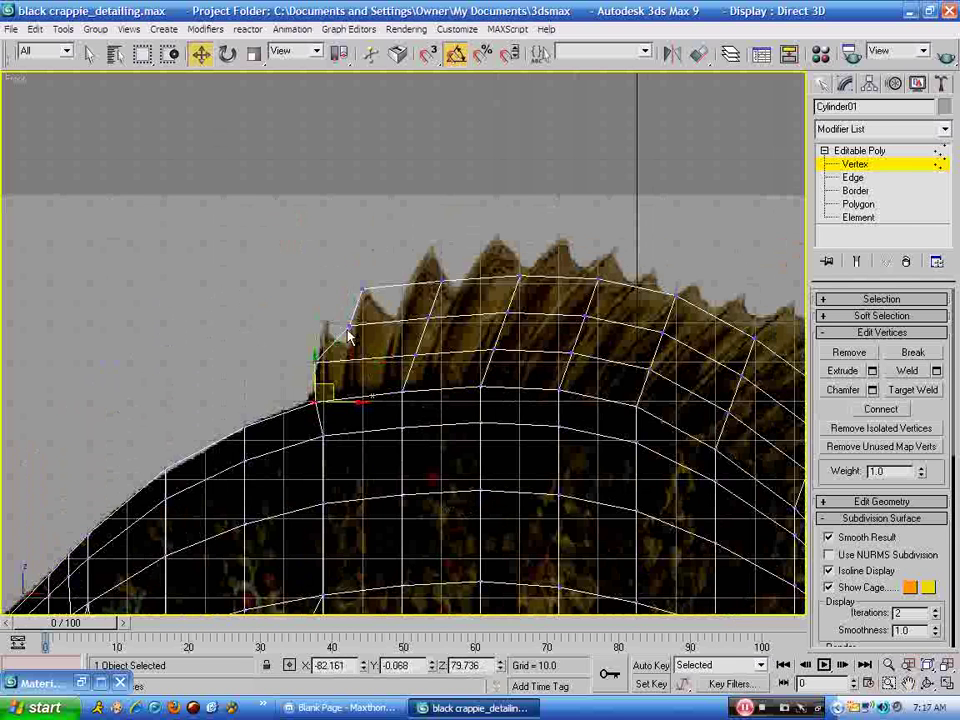
click(350, 326)
drag(360, 309, 355, 332)
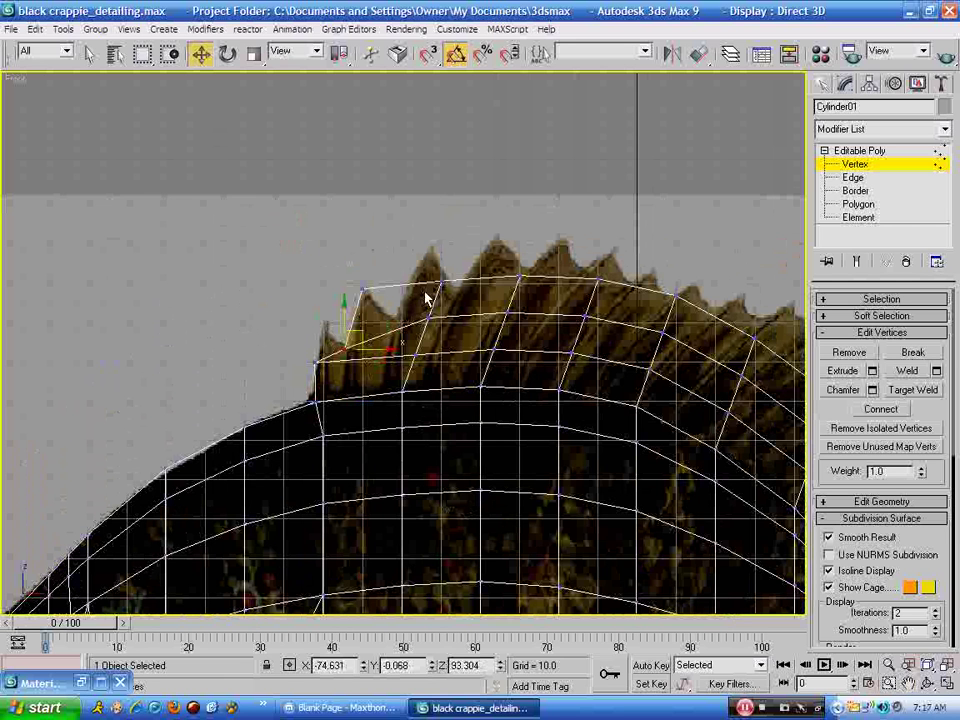
Undo the moves of the fin's front base vertex and second-row front vertex
key(ctrl+z)
key(ctrl+z)
key(ctrl+z)
key(ctrl+z)
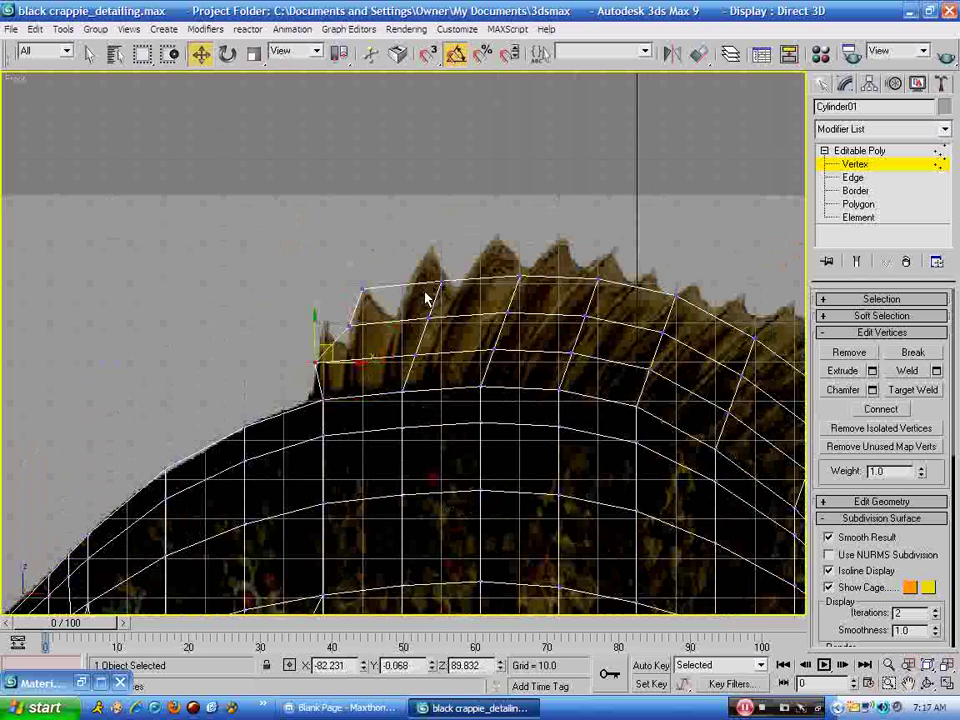
Undo the forward move of the first-row vertex at the dorsal fin's front edge
key(ctrl+z)
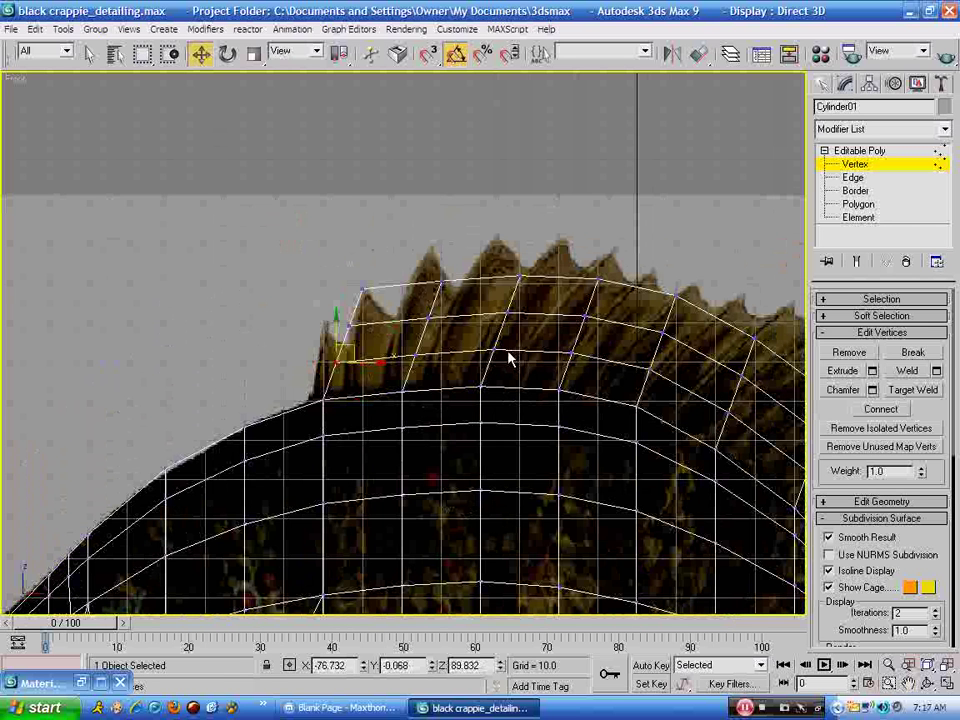
Move two rear top-edge vertices of the fin onto the reference outline, to about X 37.4, Z 103.4 and X 62.7, Z 104.2
click(907, 683)
drag(596, 422, 345, 400)
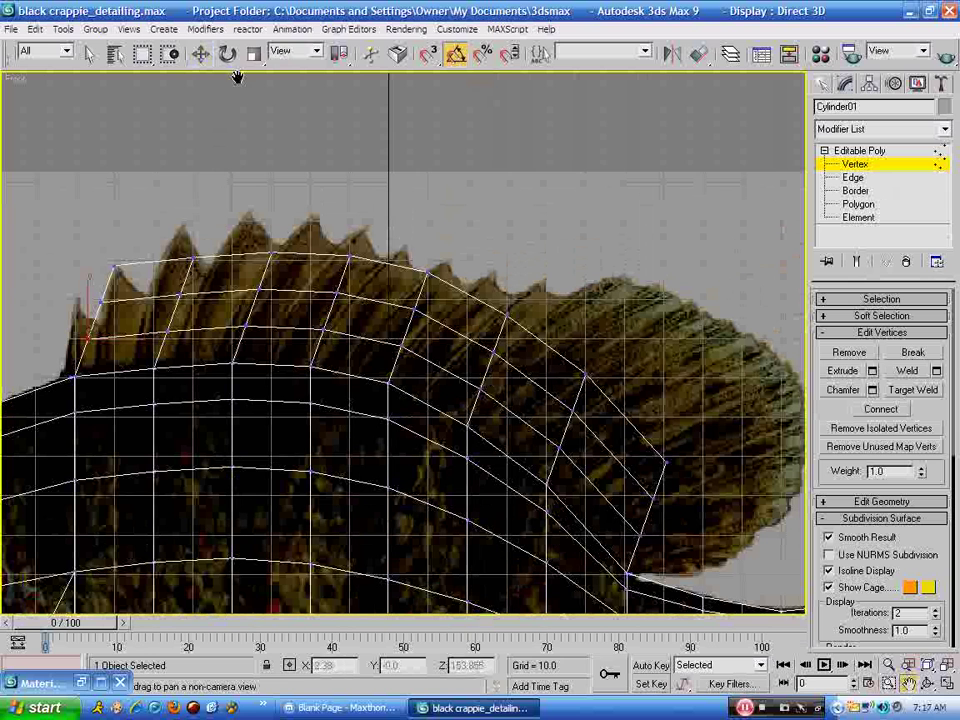
click(201, 54)
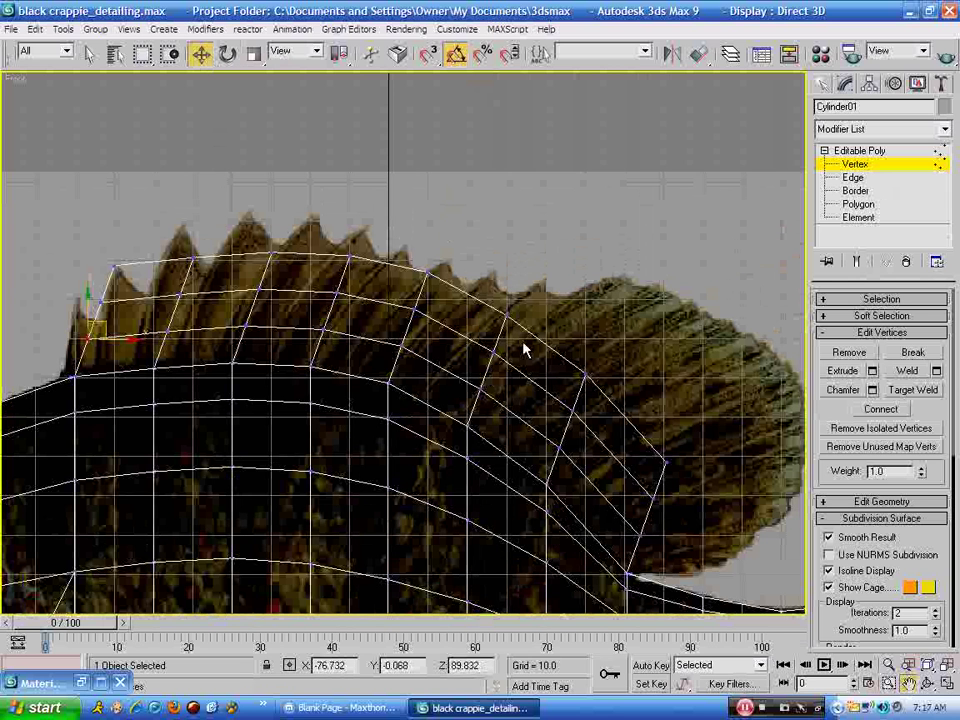
click(521, 302)
drag(527, 291, 555, 277)
click(586, 376)
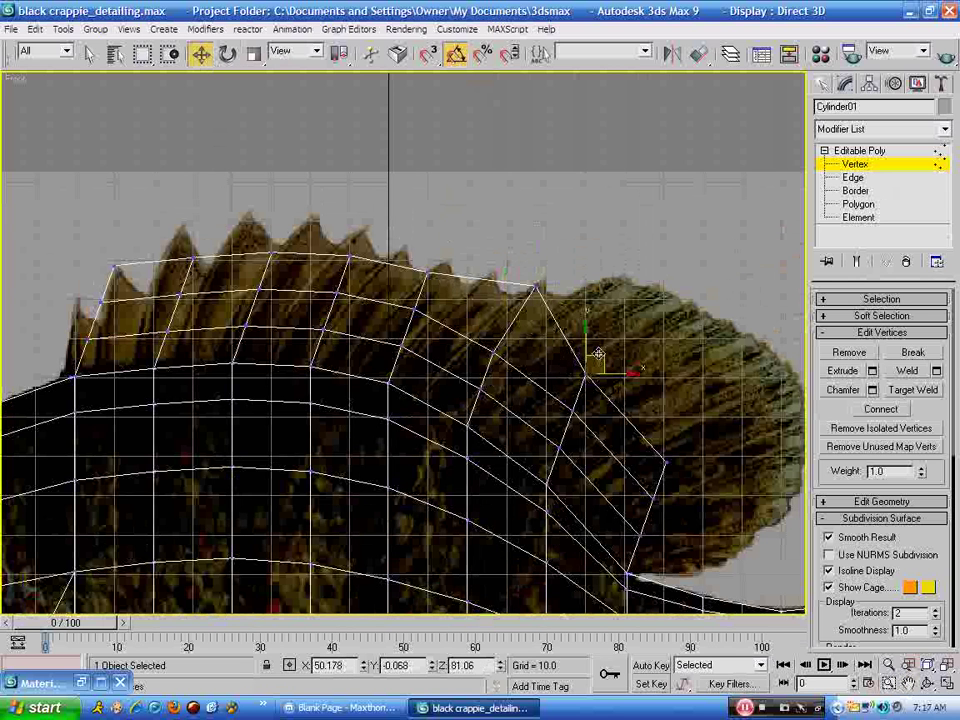
drag(598, 354, 647, 263)
scroll(643, 444, down, 2)
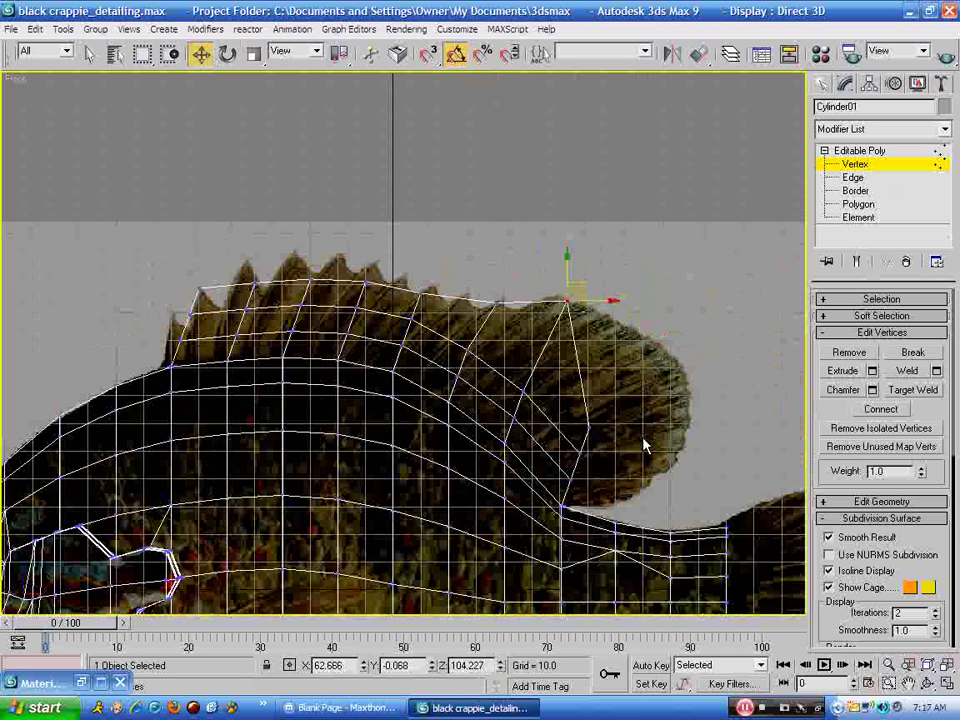
Pull the fin's three rear-end vertices onto the rounded lobe, to about X 103, Z 81.7; X 104.5, Z 56.7; and X 79.5, Z 31.1
drag(598, 430, 703, 343)
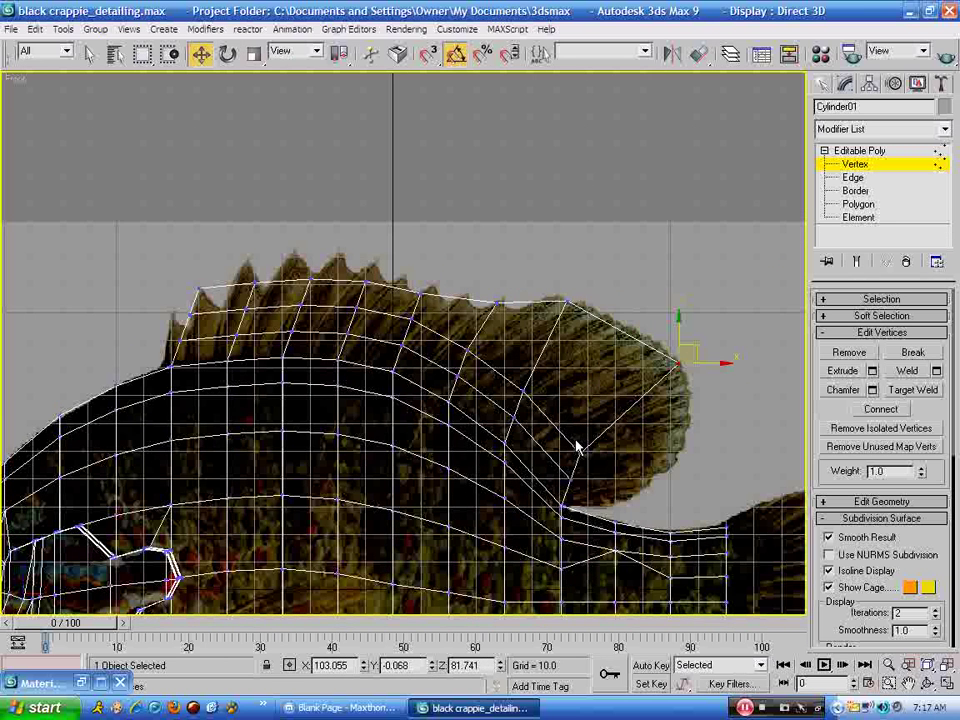
drag(573, 438, 695, 415)
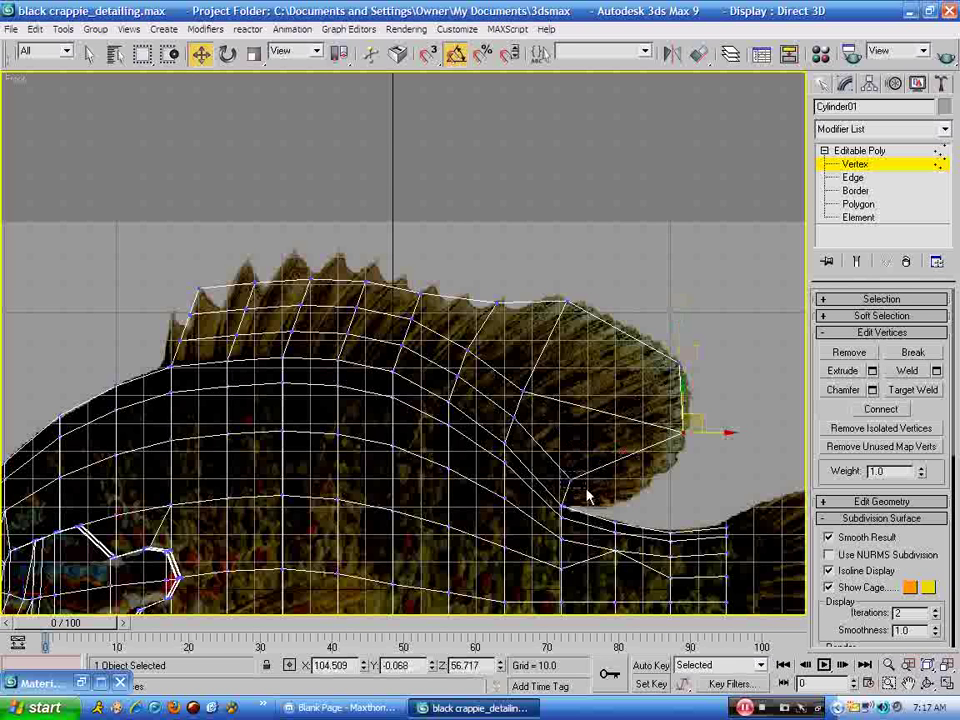
drag(587, 490, 621, 489)
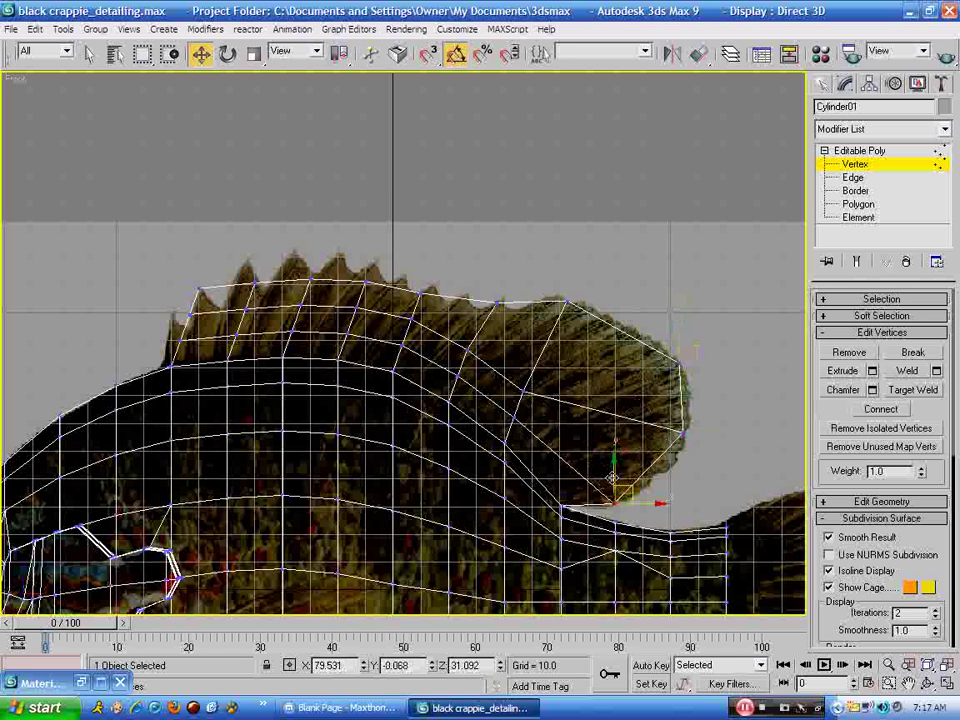
Reposition the top-edge vertex in the dip before the rear lobe to about X 46.7, Z 100.7, and nudge its forward neighbour up and tailward
click(498, 299)
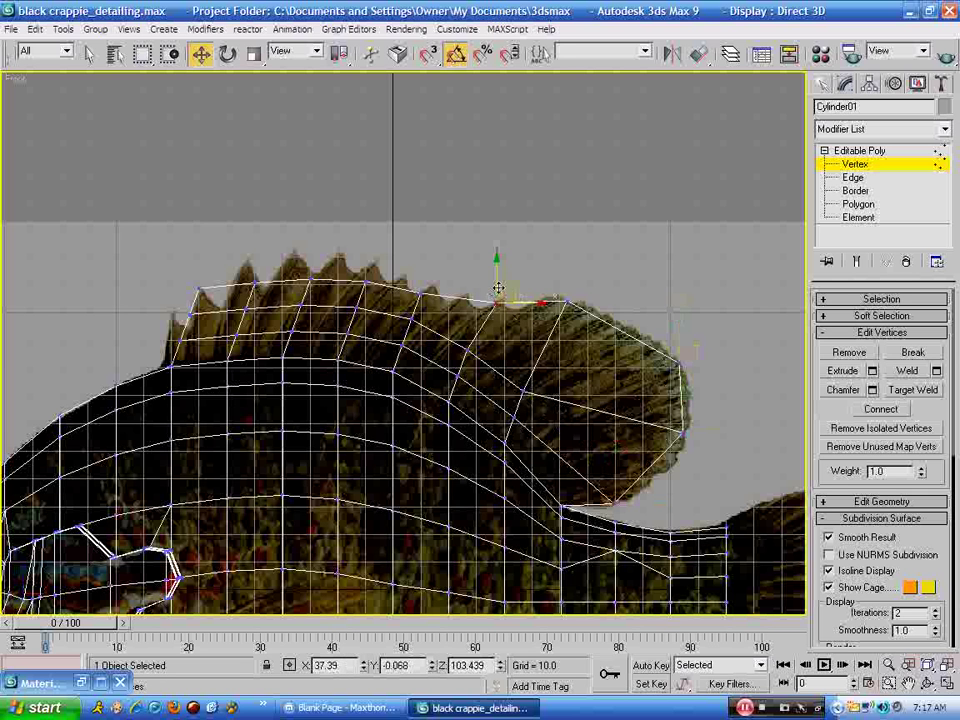
drag(505, 288, 531, 295)
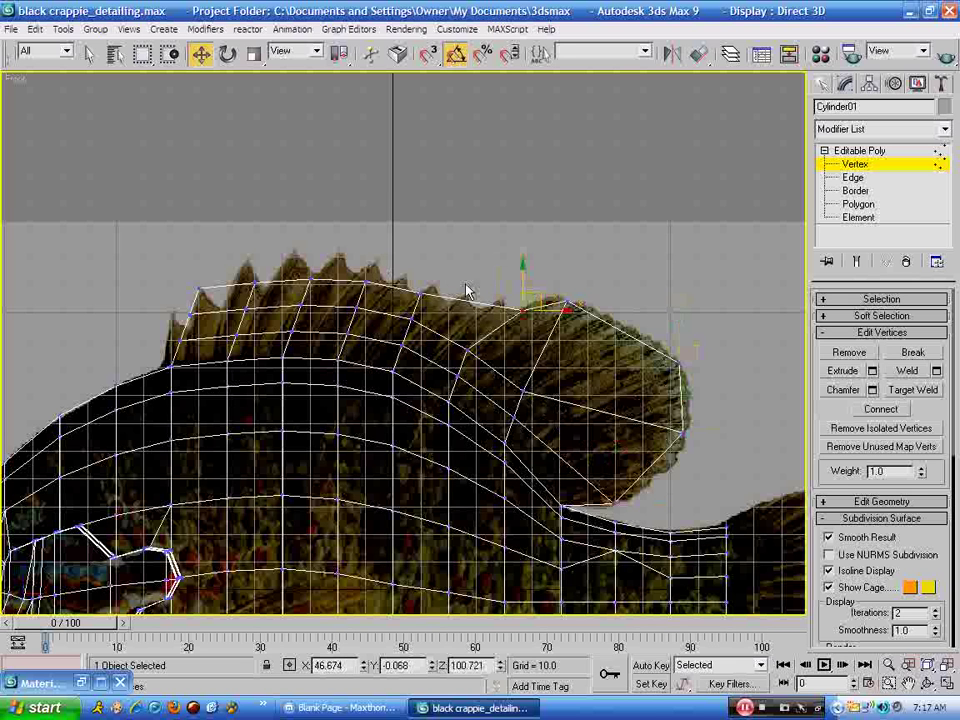
click(421, 293)
drag(436, 274, 465, 233)
click(466, 234)
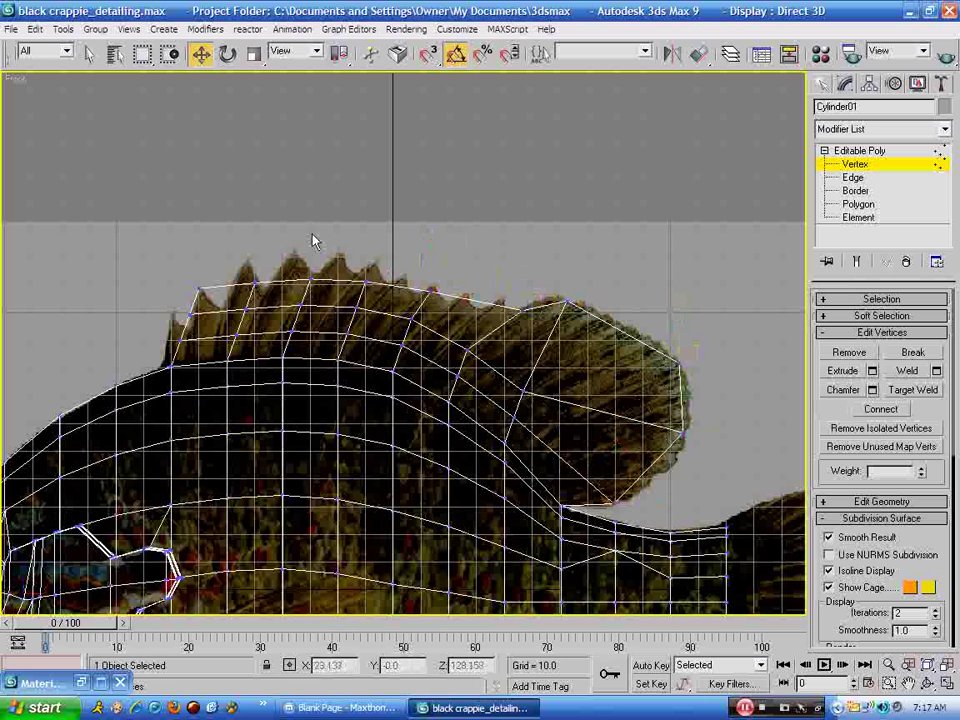
Move the fin's second-row front vertex to about X -81.7, Z 96.8, and shift the first-row front vertex forward to the reference outline
drag(167, 299, 165, 340)
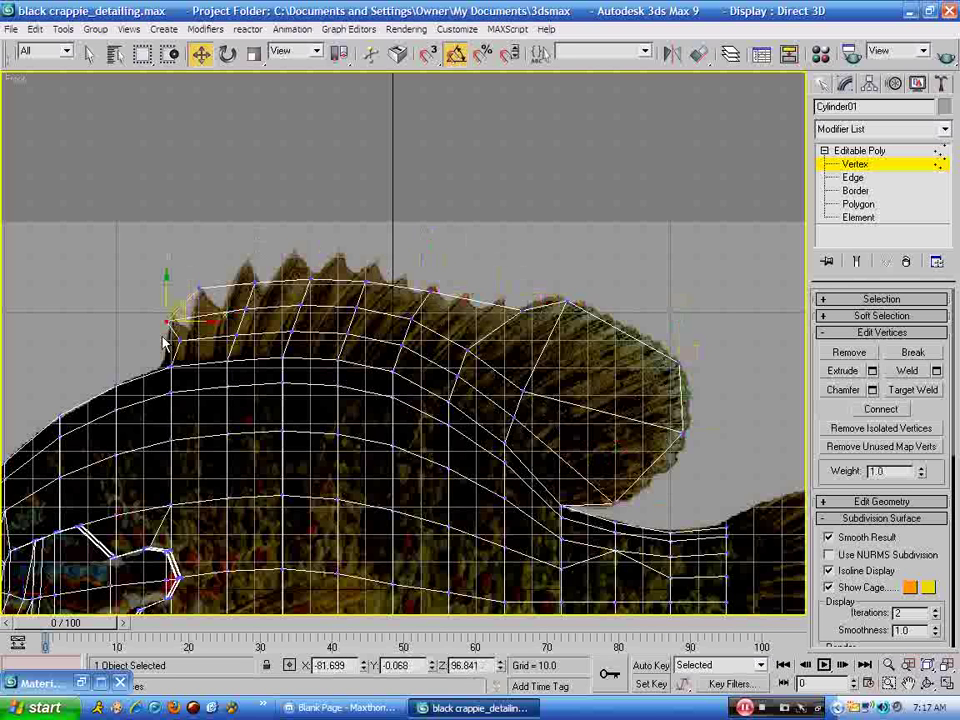
click(181, 341)
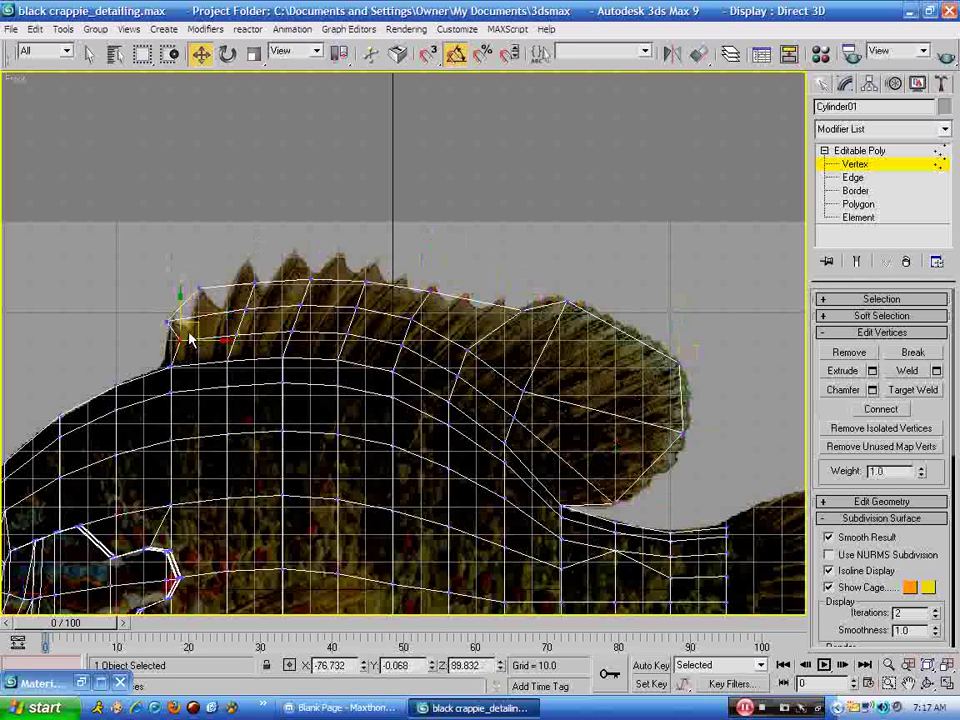
drag(190, 323, 175, 329)
click(571, 272)
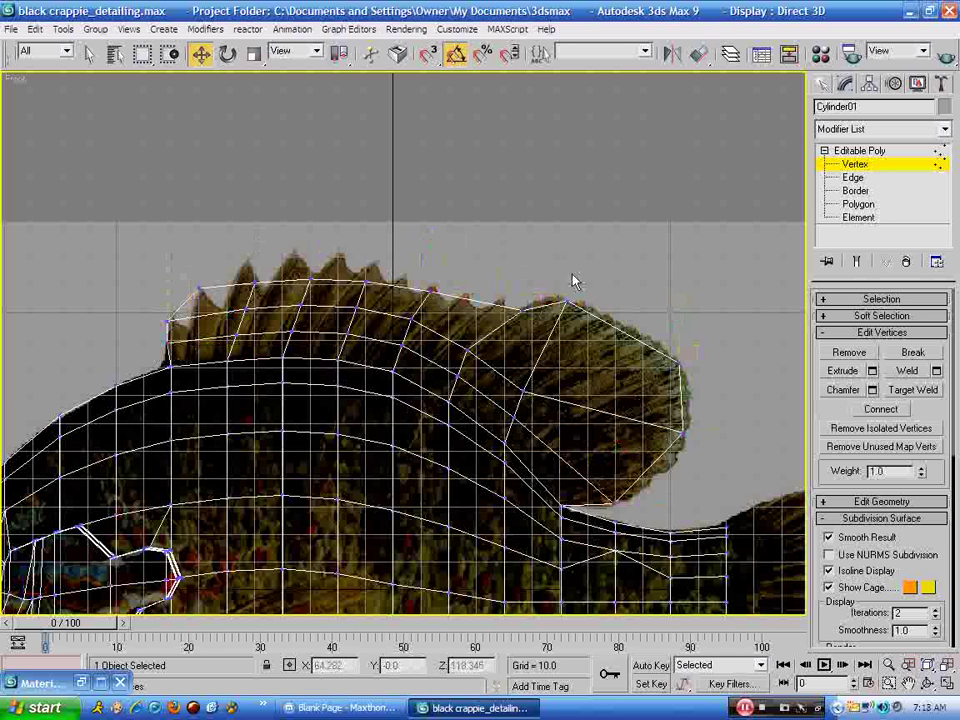
Preview the fish with NURMS subdivision enabled and examine the smoothed dorsal fin in the perspective view
click(947, 686)
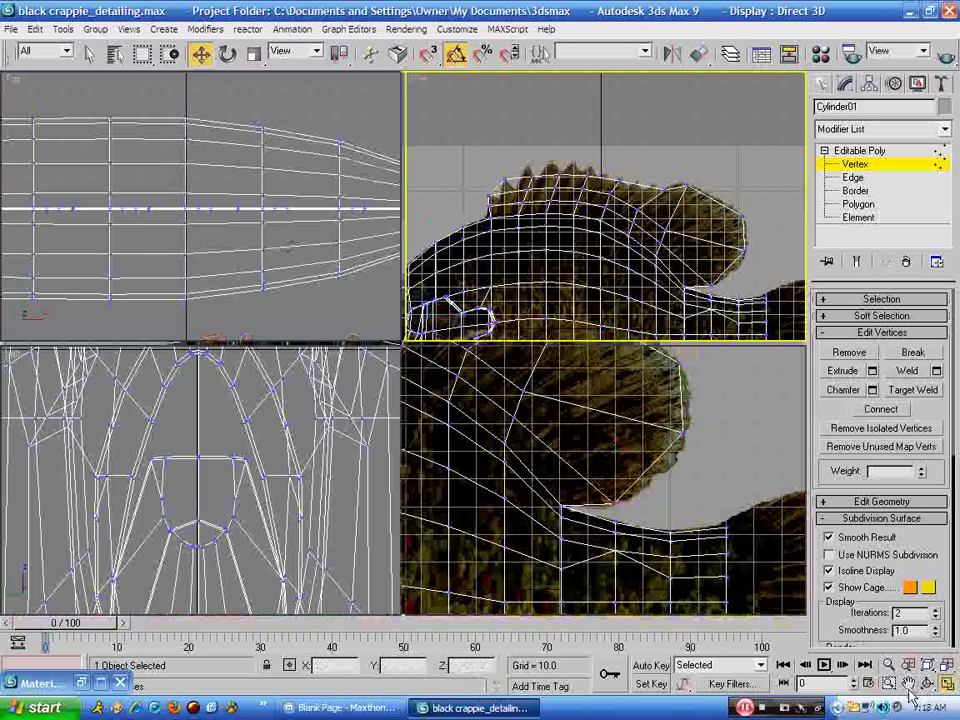
click(908, 684)
drag(612, 440, 638, 505)
click(928, 684)
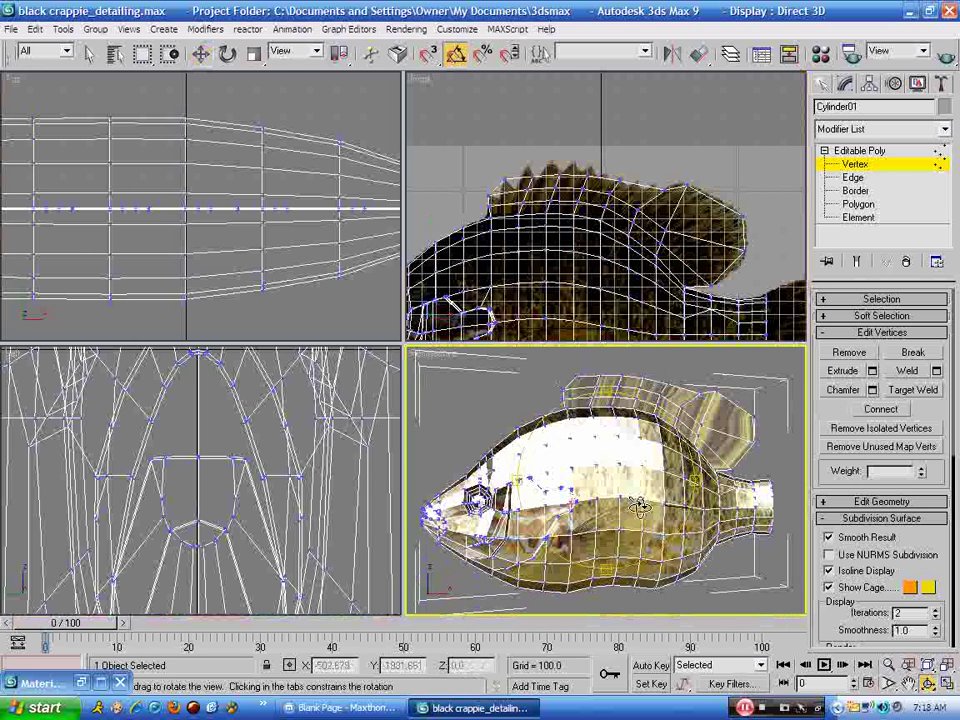
click(829, 555)
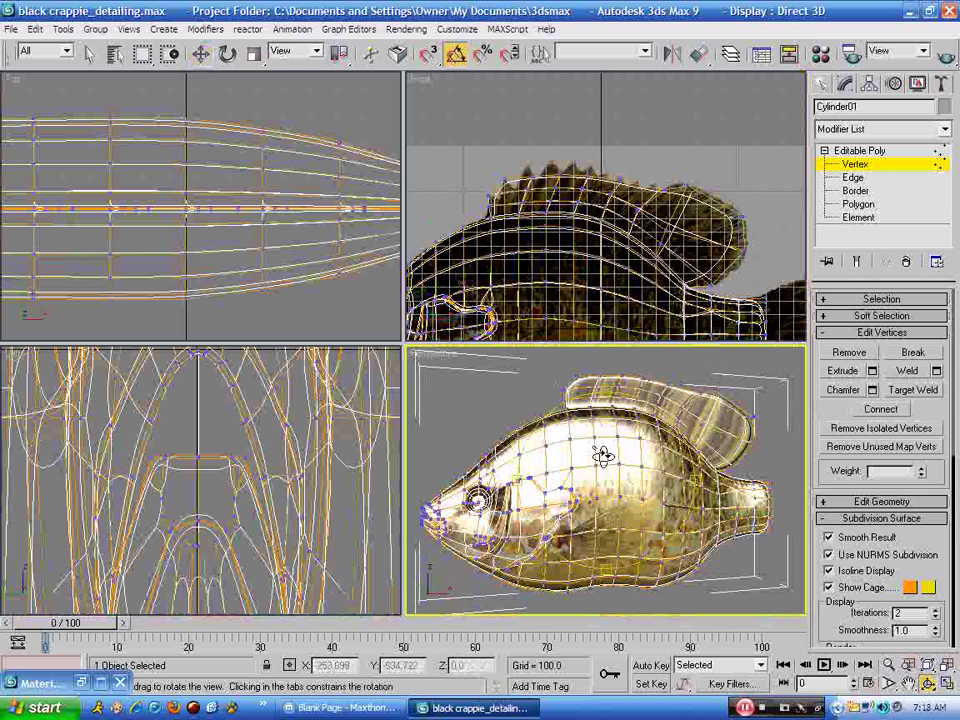
drag(603, 464, 628, 469)
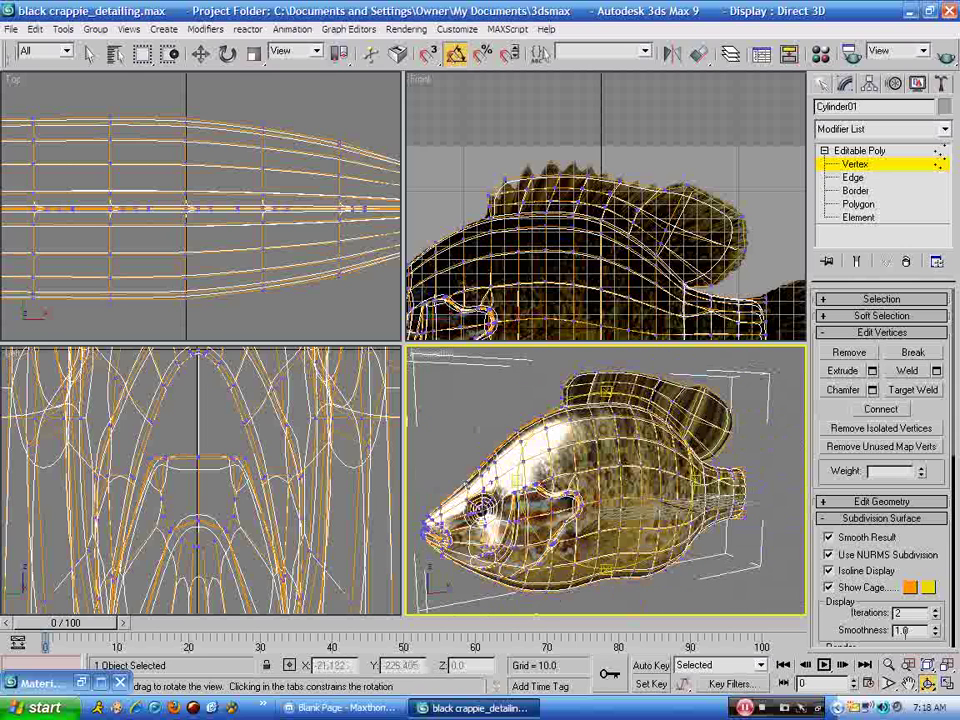
click(912, 685)
key(alt+w)
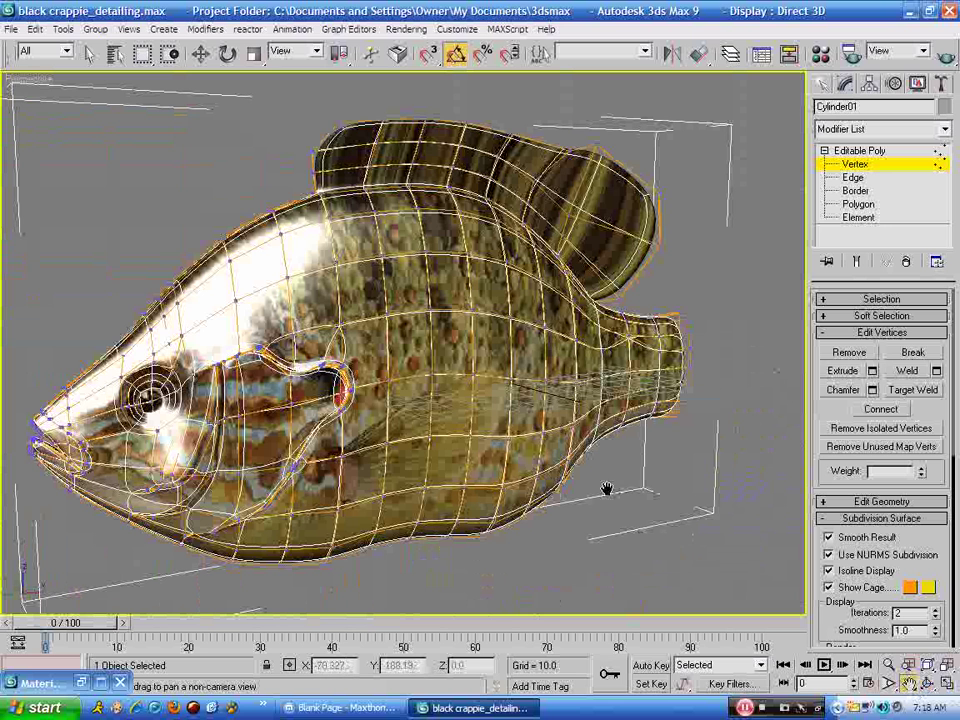
Try to raise the top-edge vertex near the fin's middle to about X -3.3, Z 125.3 in the front view
click(947, 684)
click(625, 282)
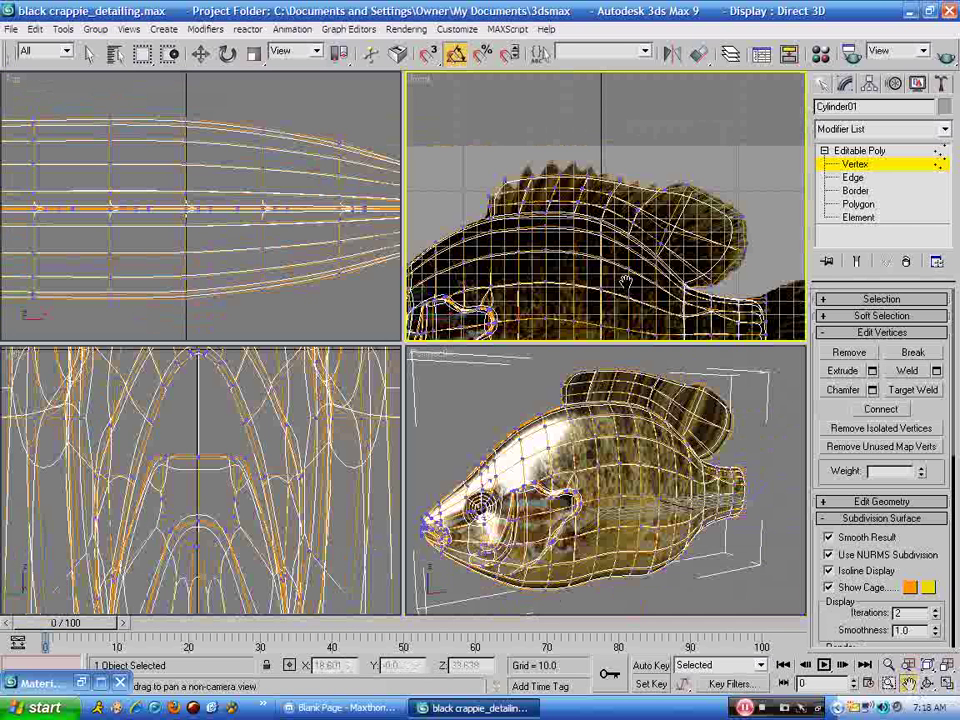
click(946, 684)
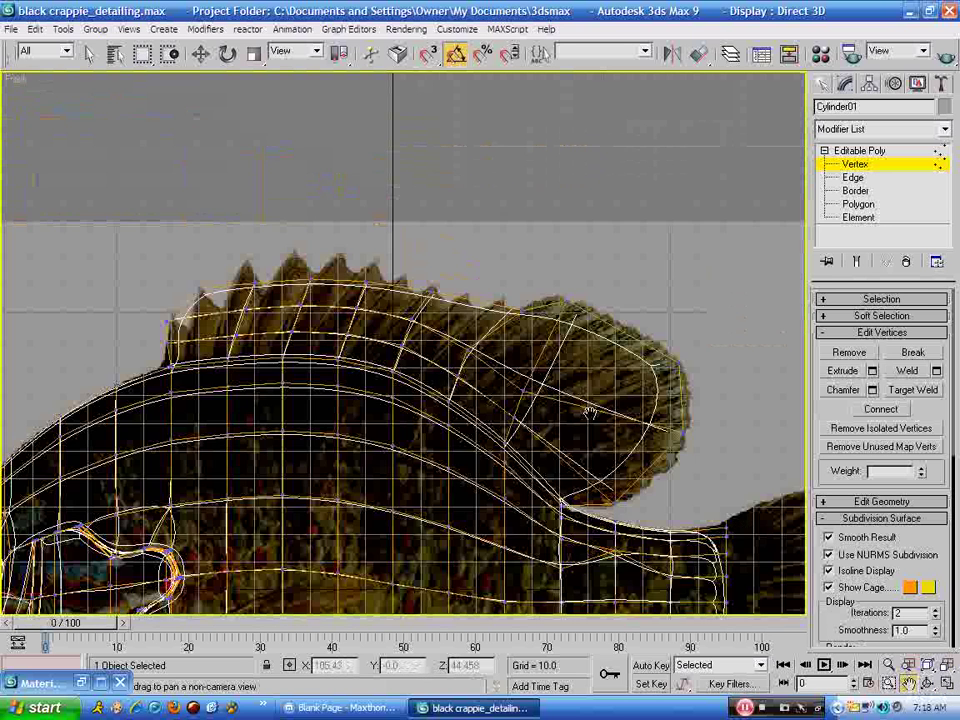
click(200, 54)
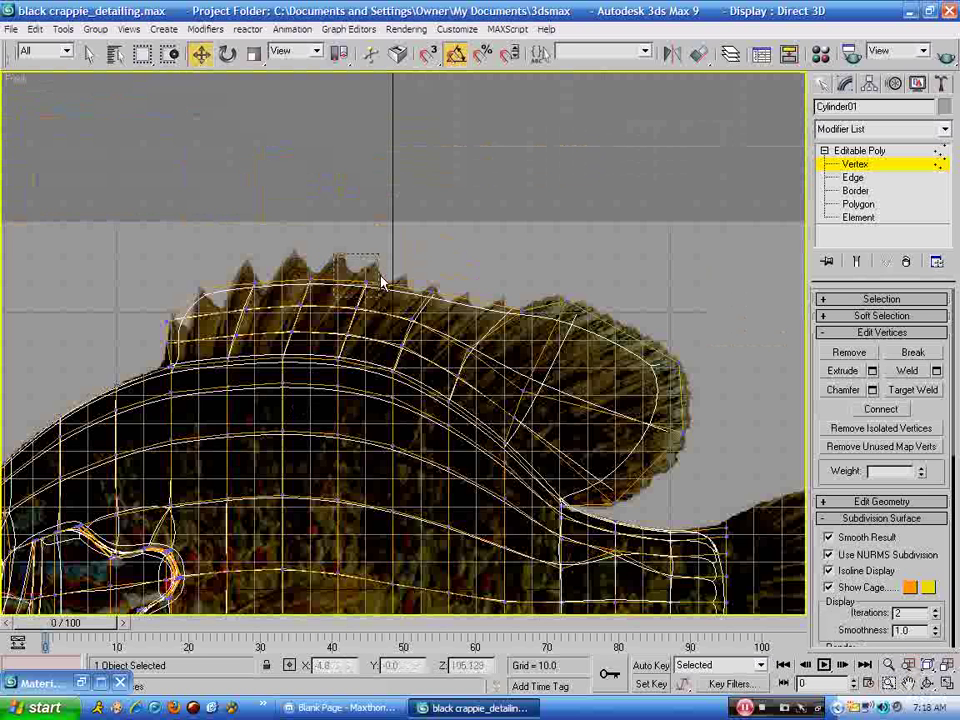
click(378, 268)
drag(376, 262, 395, 225)
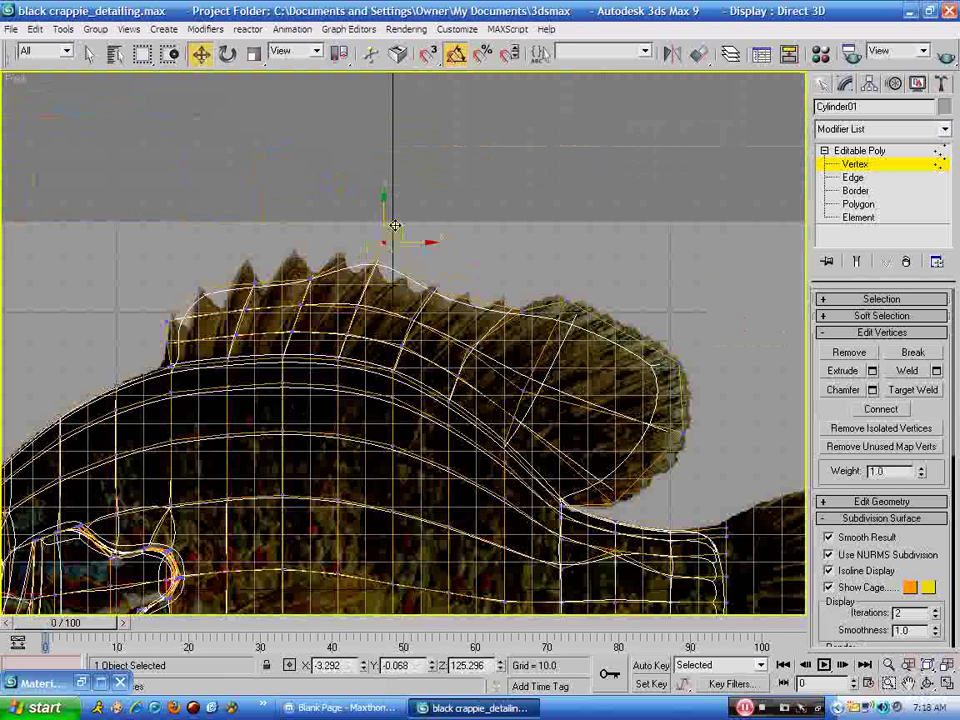
key(ctrl+z)
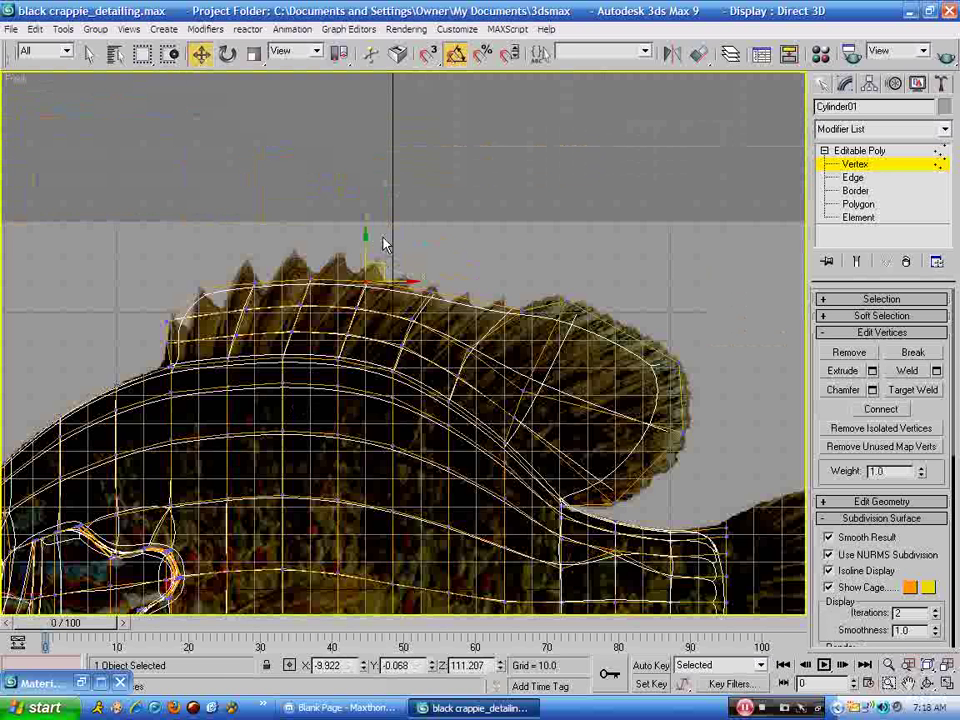
click(408, 201)
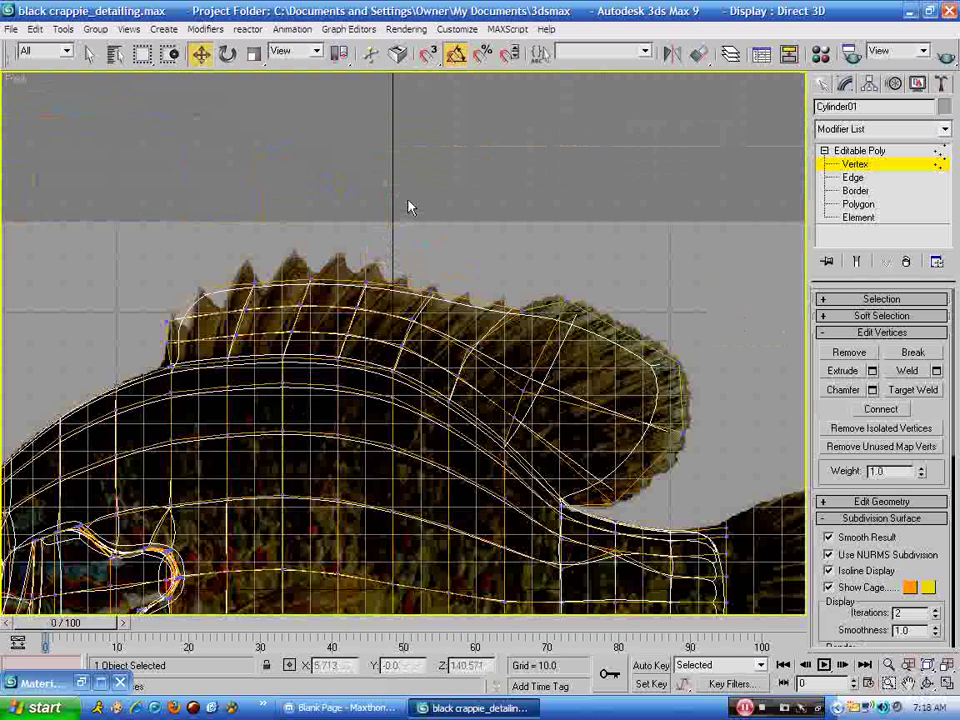
Turn off NURMS subdivision and switch to edge level
click(830, 555)
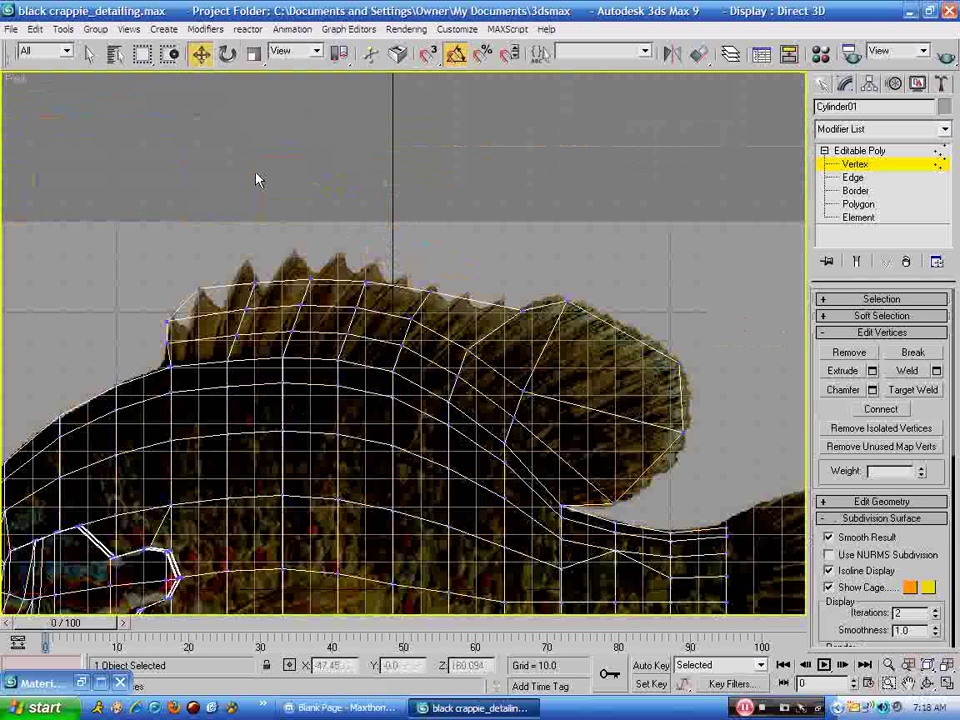
click(852, 179)
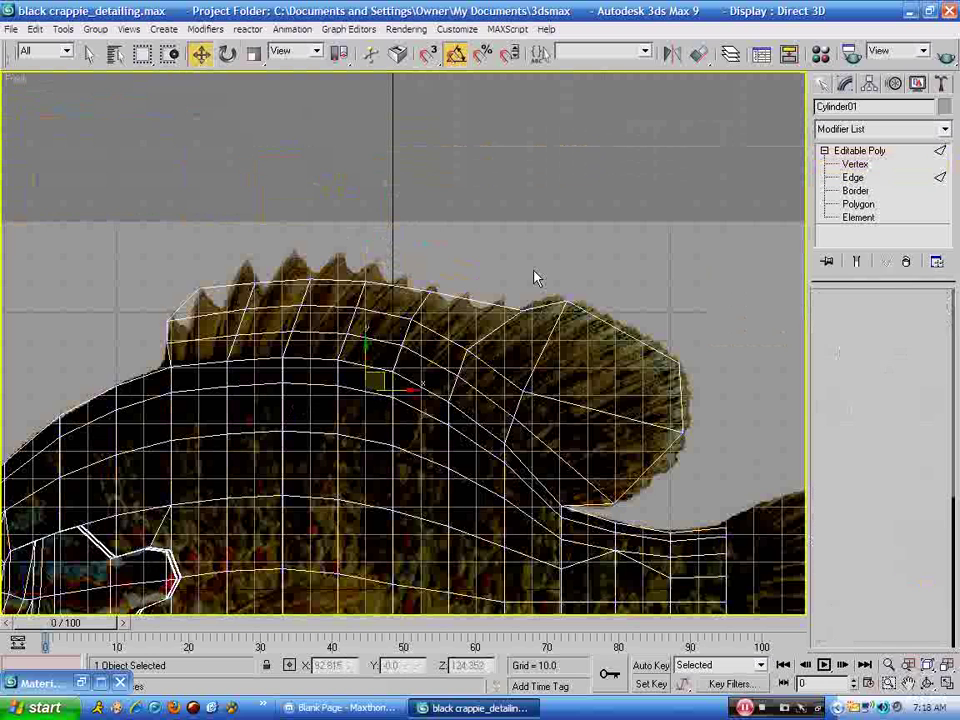
key(2)
click(249, 293)
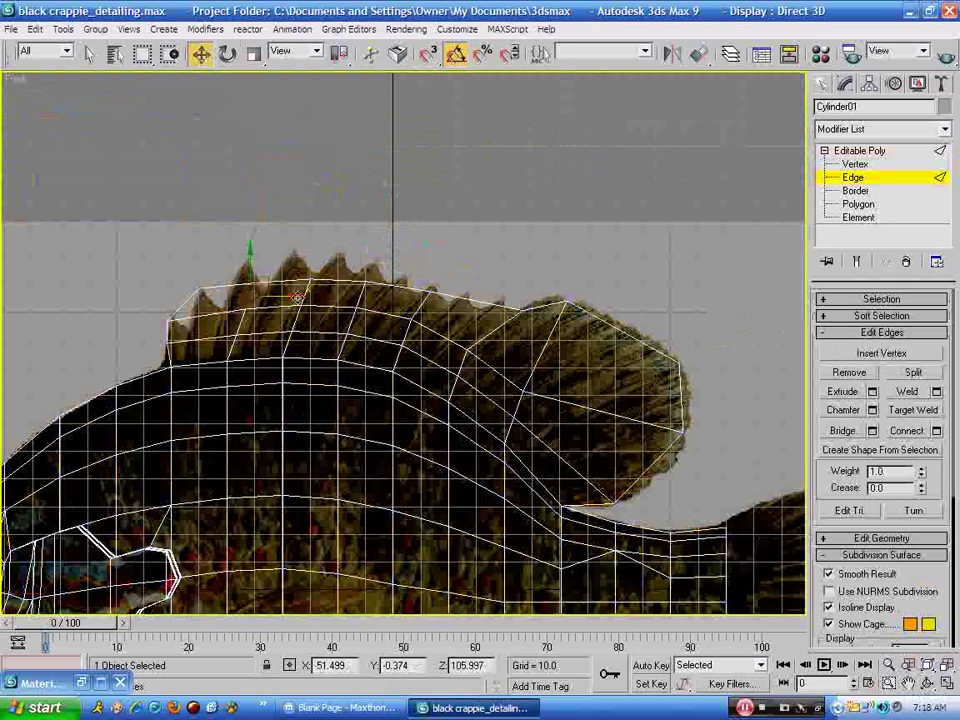
ctrl+click(307, 293)
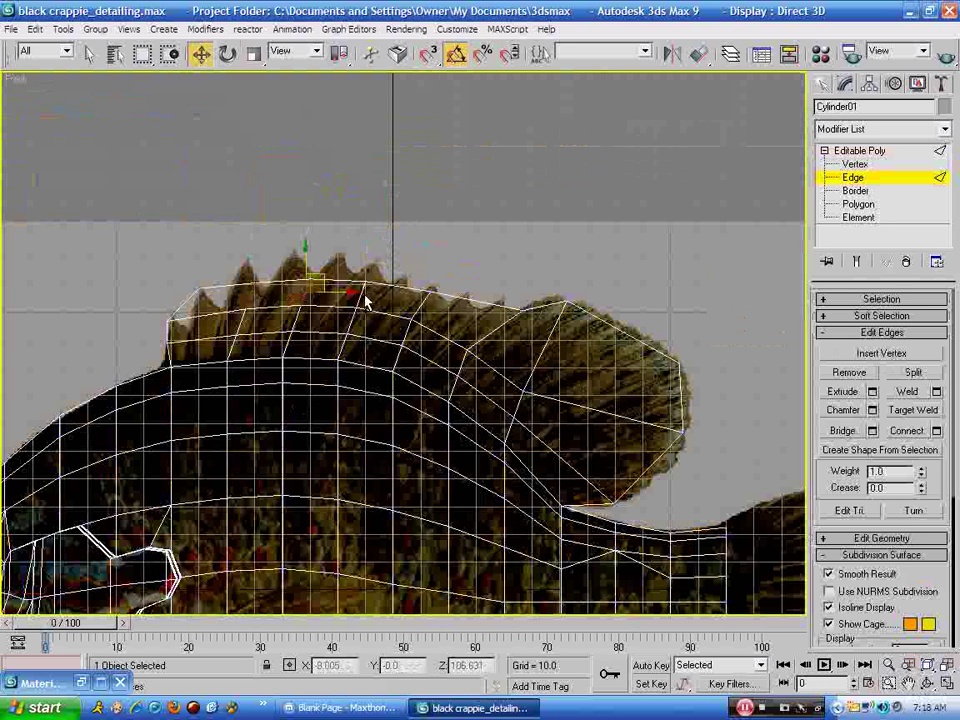
ctrl+click(368, 298)
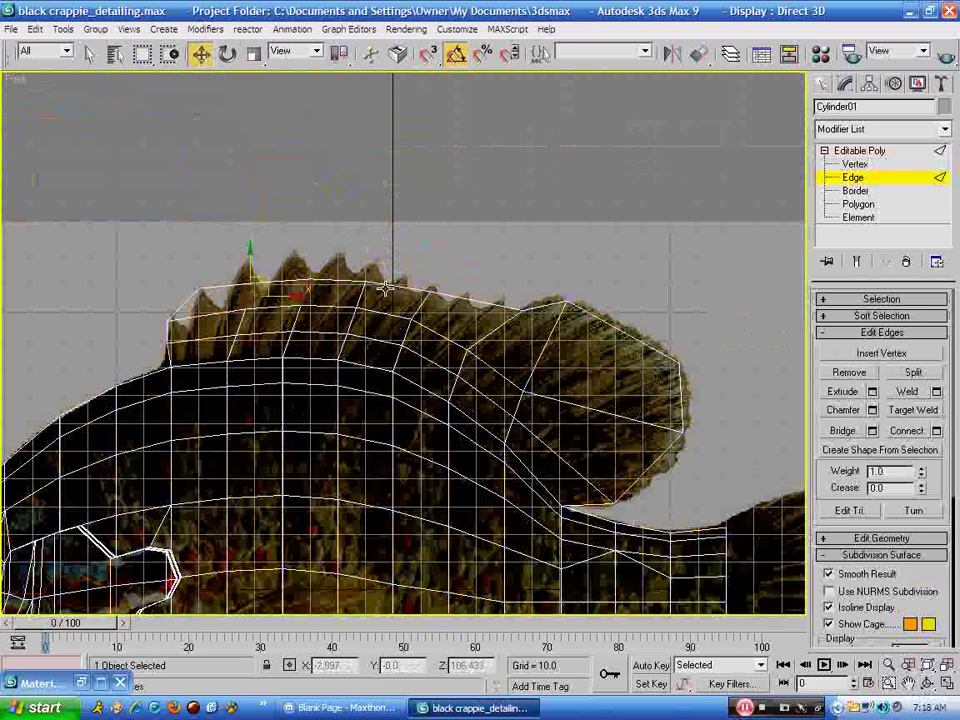
Select the lengthwise edges in every row of the dorsal fin's spiny section in the front view
click(376, 298)
ctrl+click(378, 316)
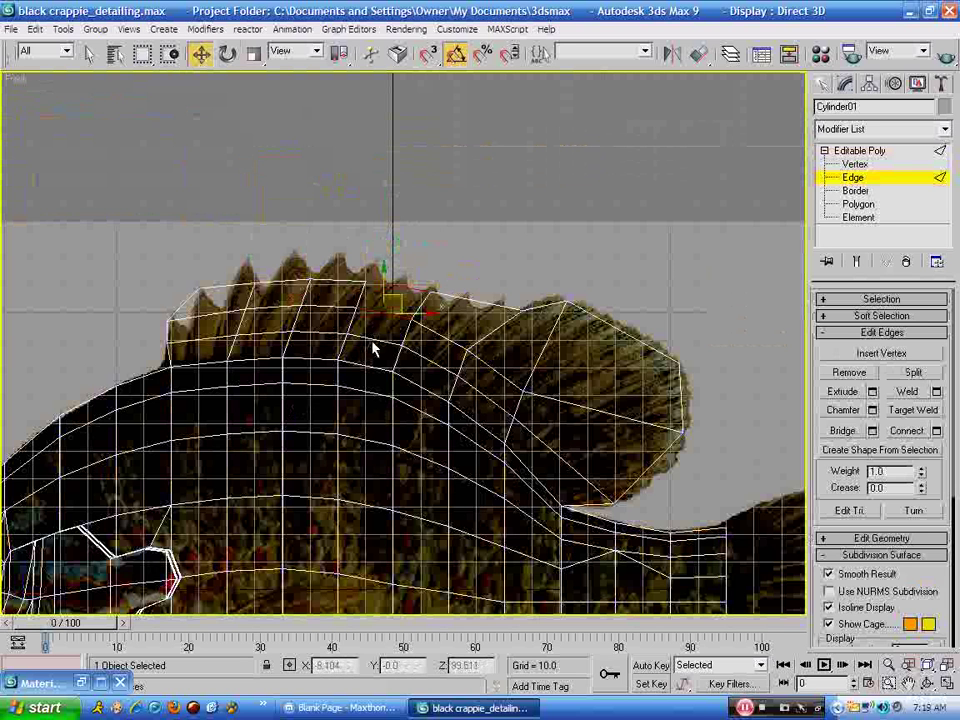
ctrl+click(365, 341)
ctrl+click(360, 364)
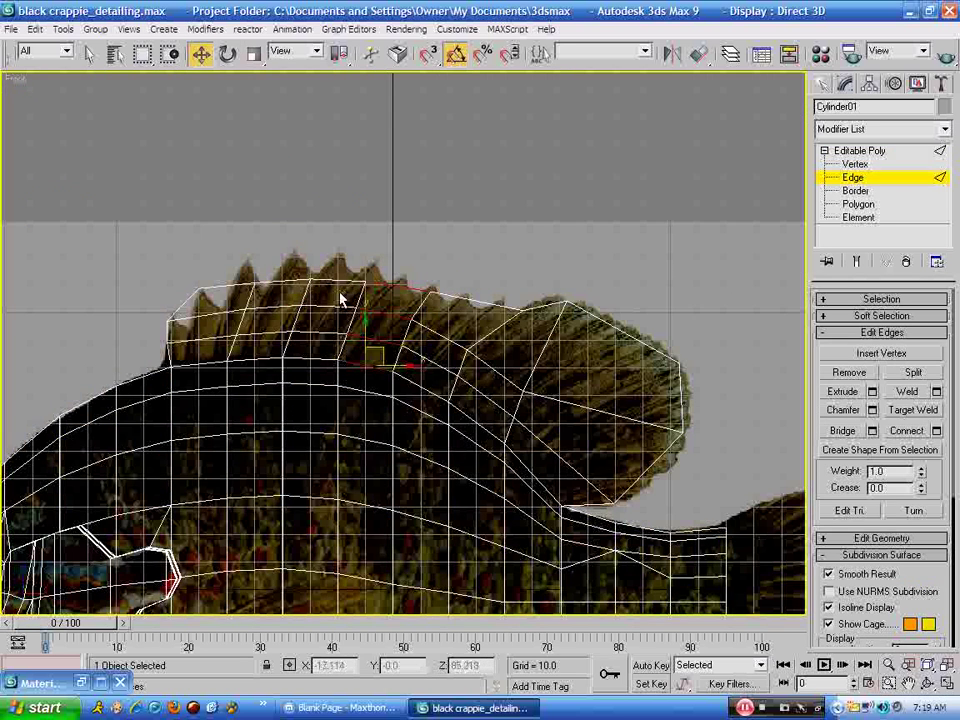
ctrl+click(327, 279)
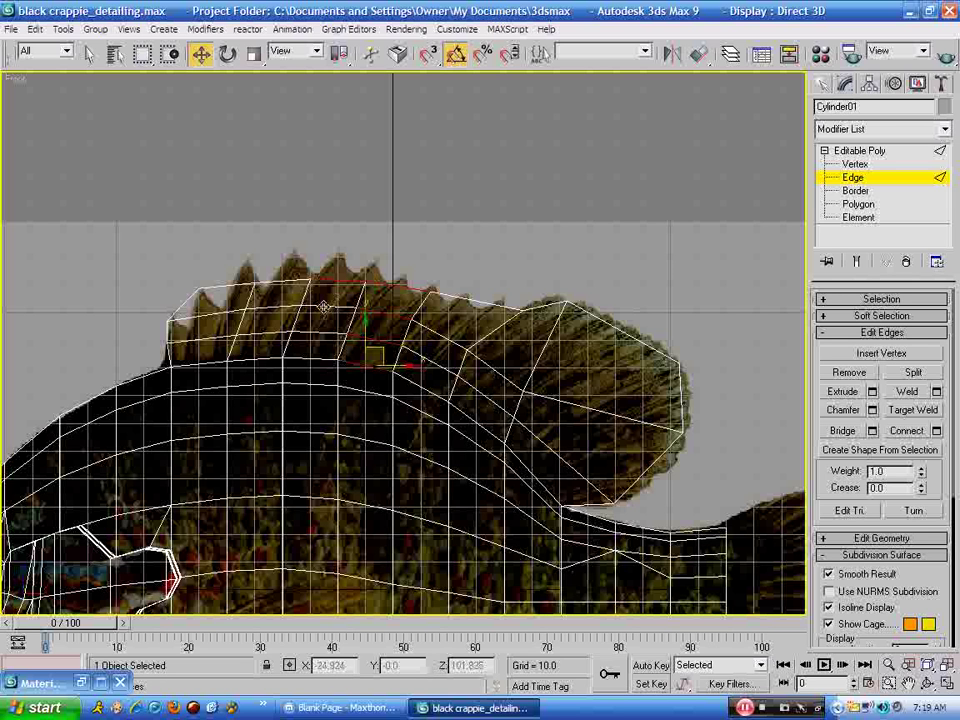
ctrl+click(325, 307)
ctrl+click(323, 334)
ctrl+click(314, 357)
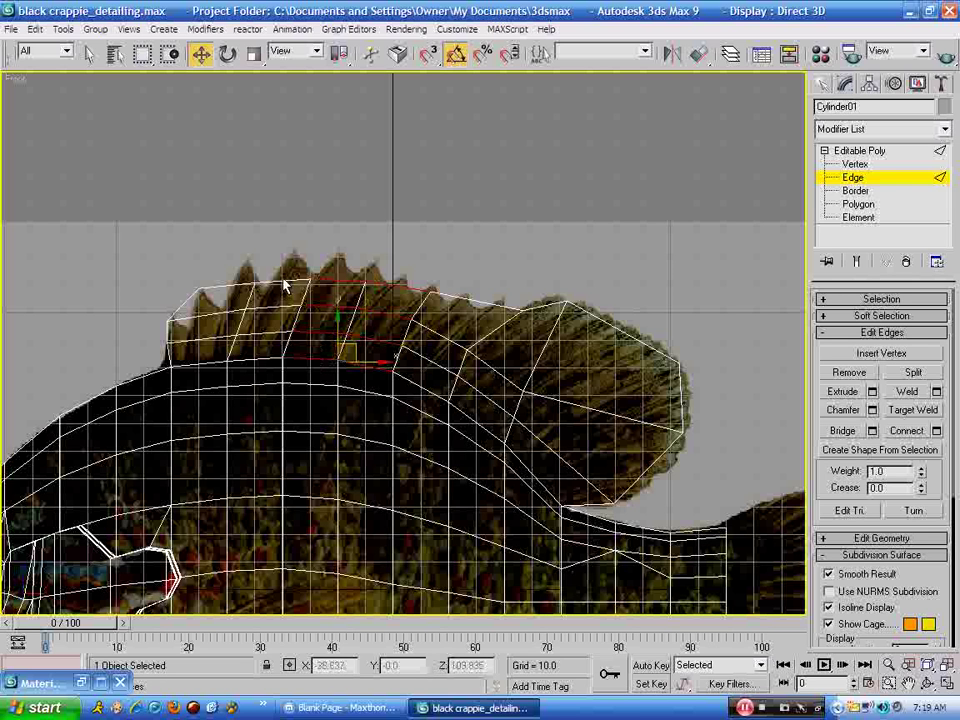
ctrl+click(278, 282)
ctrl+click(276, 306)
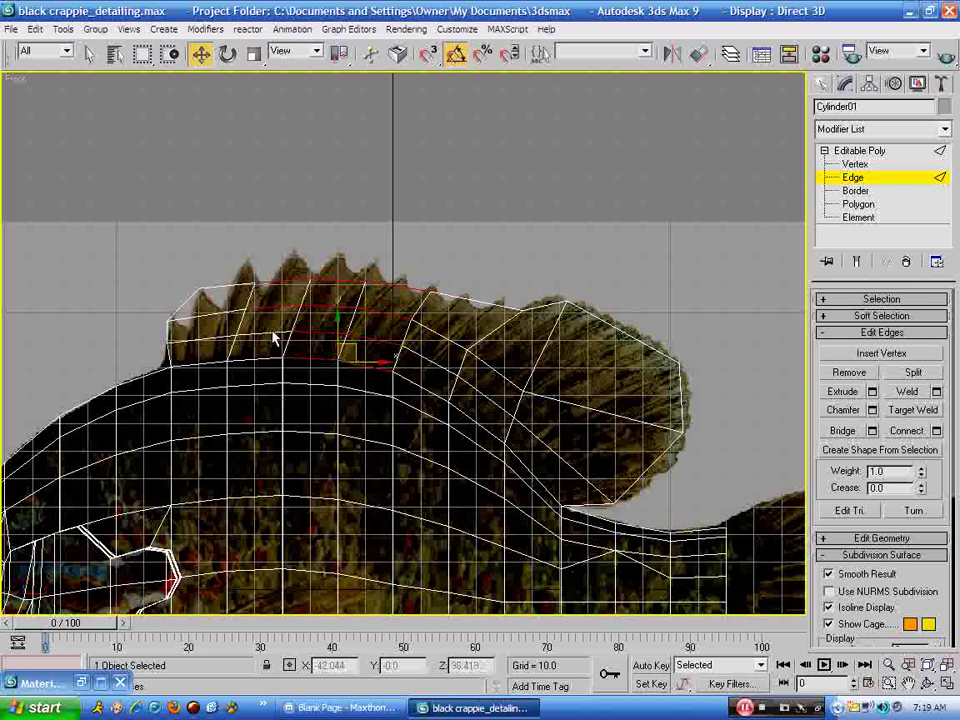
ctrl+click(272, 334)
ctrl+click(260, 358)
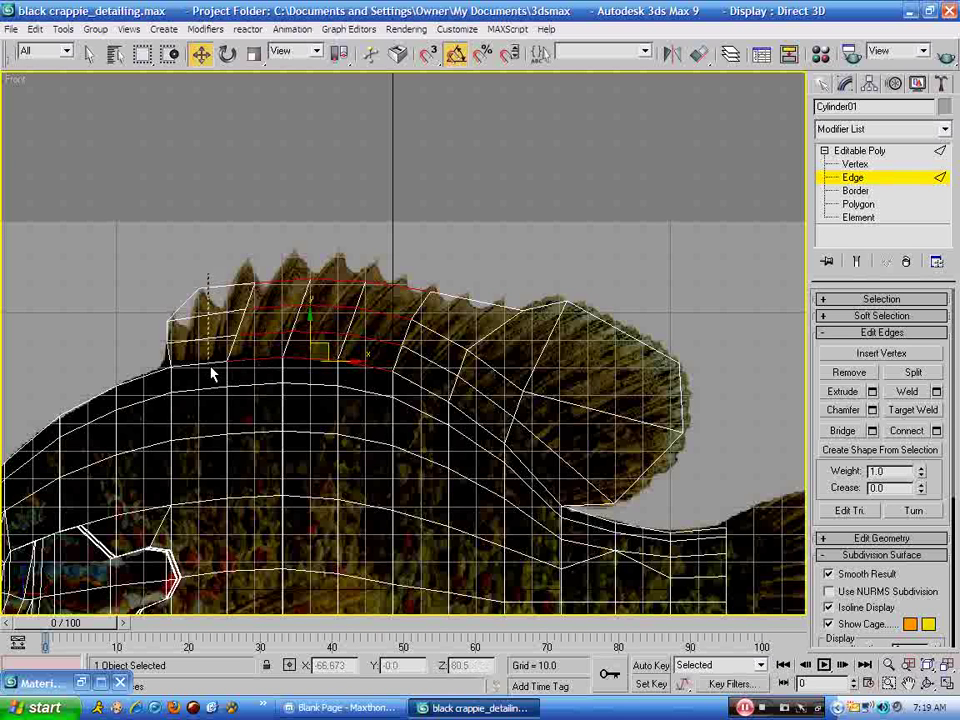
ctrl+drag(211, 367, 211, 371)
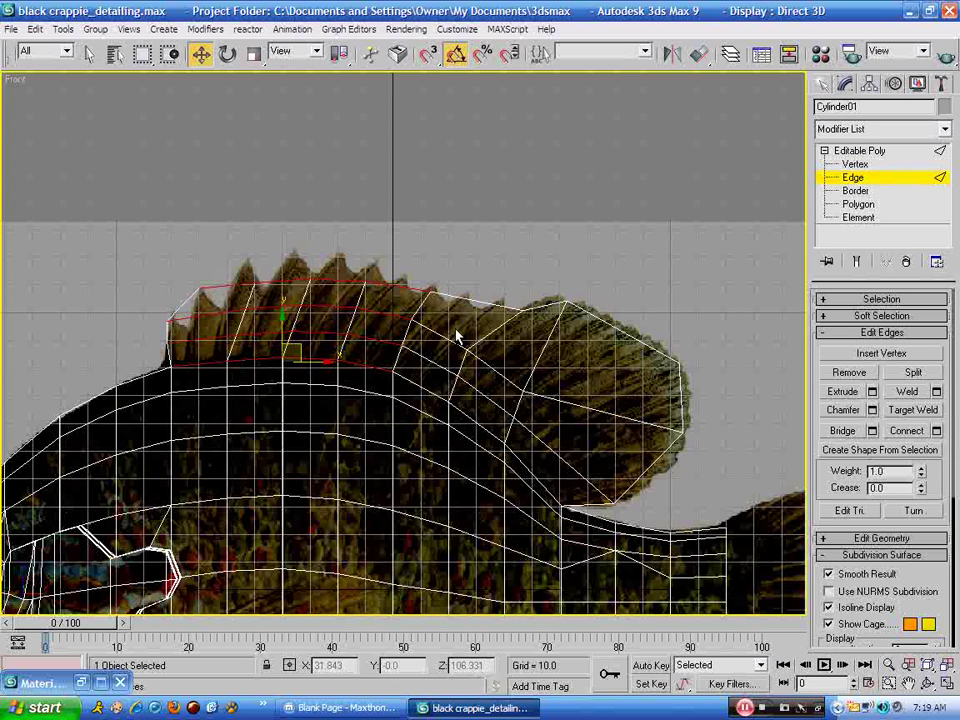
ctrl+drag(437, 343, 437, 343)
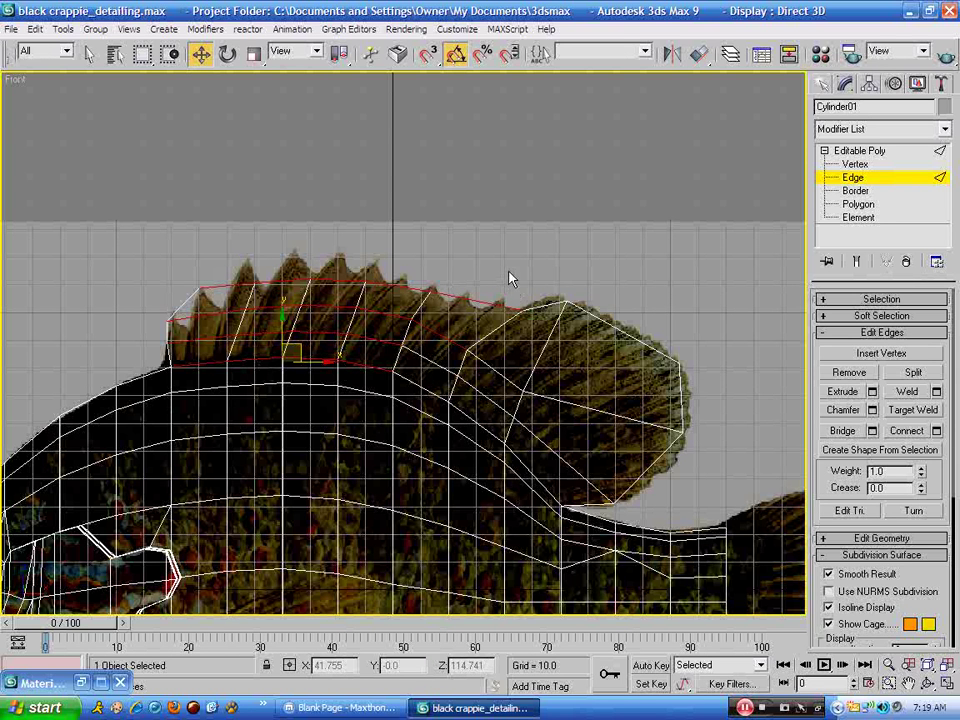
Connect the selected fin edges with 2 segments
click(938, 432)
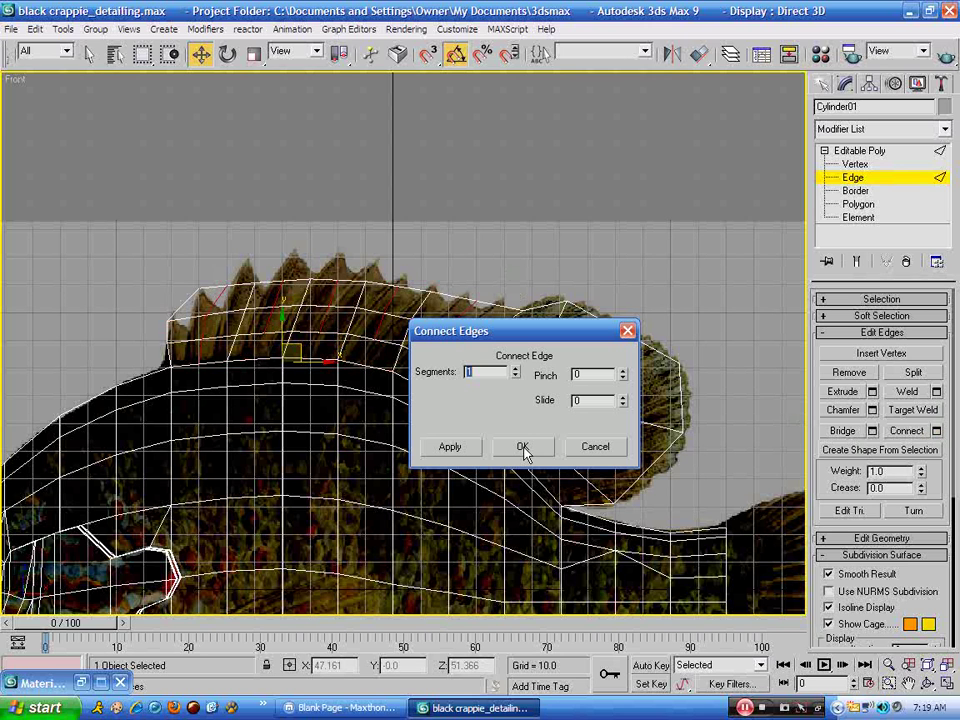
click(515, 369)
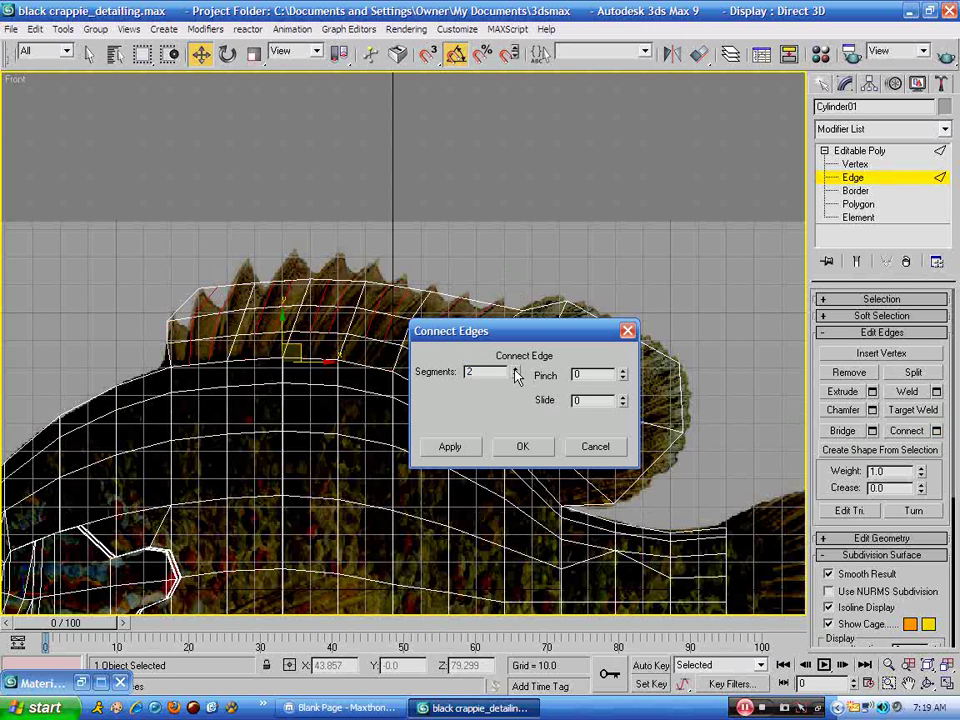
click(517, 447)
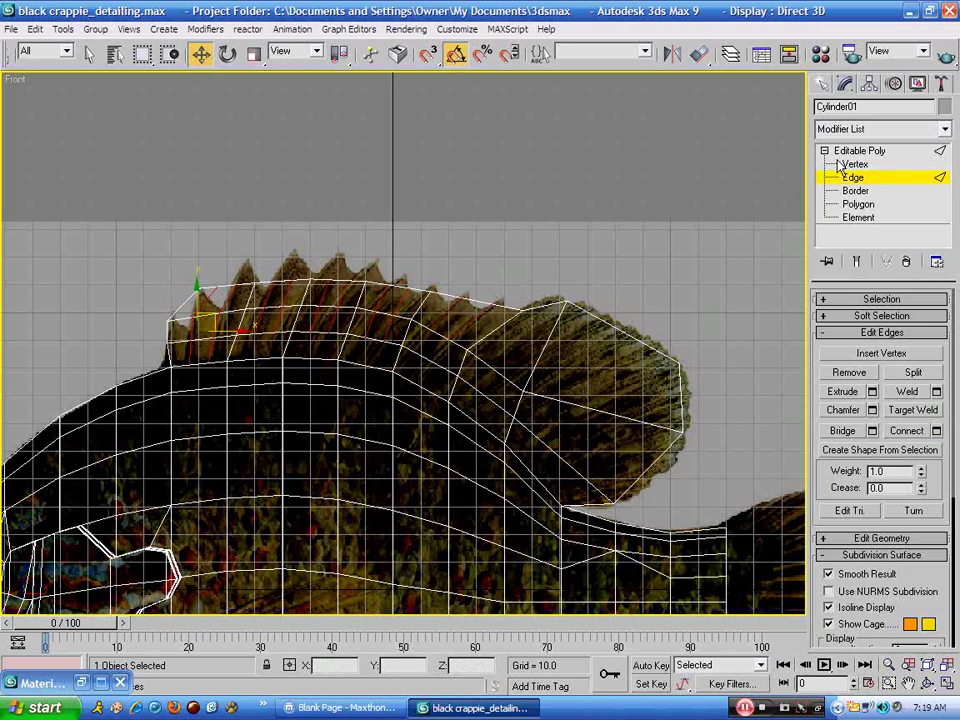
Raise two top-edge fin vertices to the reference spine tips at about X -52.3, Z 120.2 and X -35.8, Z 123.9
key(1)
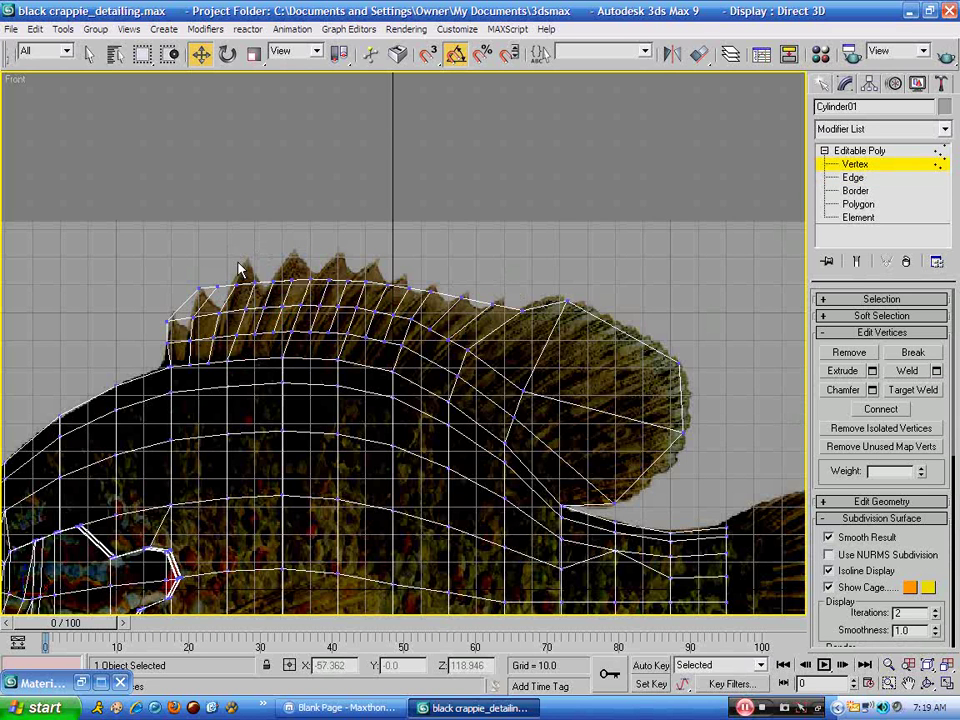
drag(228, 263, 261, 240)
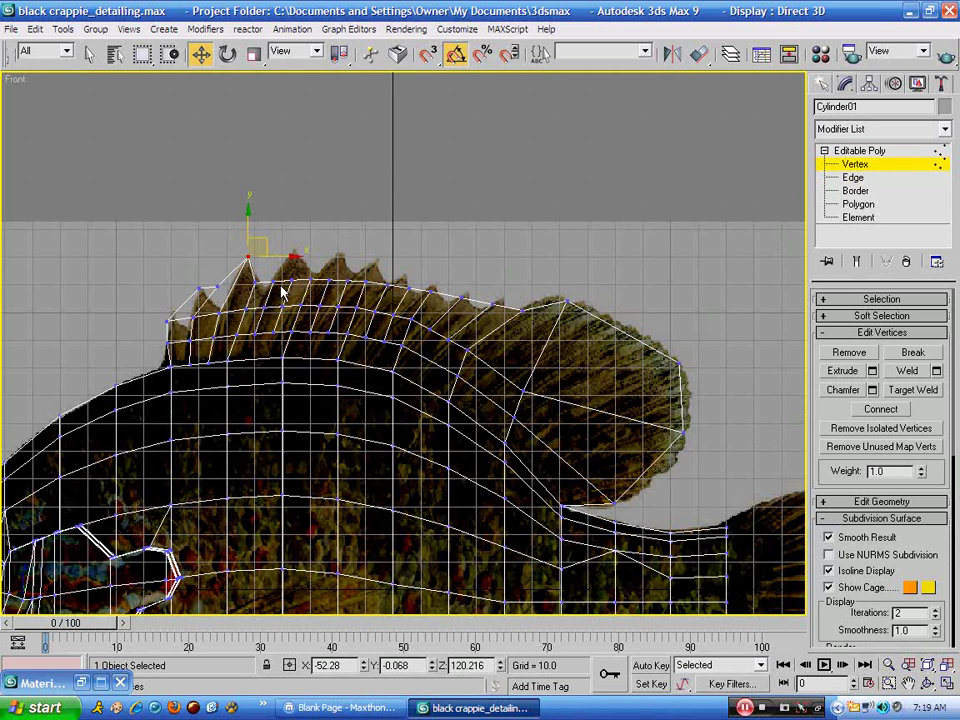
drag(282, 288, 308, 229)
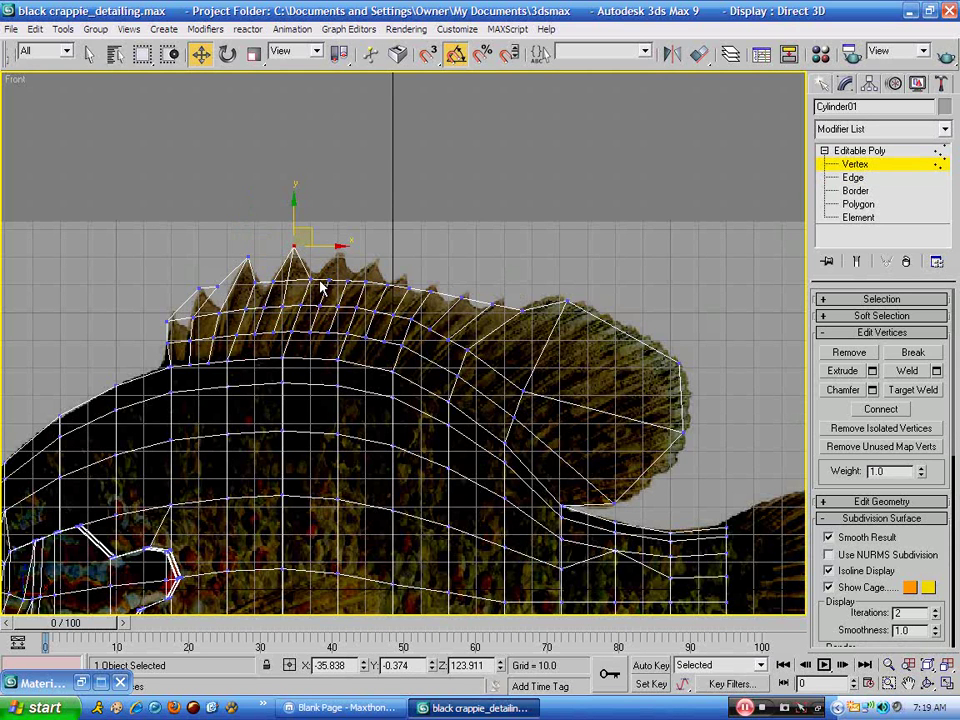
Try to raise the next top-edge vertices to the following two spine tips, placing the rear one at about X -7.6, Z 118.4
drag(319, 287, 354, 234)
key(ctrl+z)
click(379, 268)
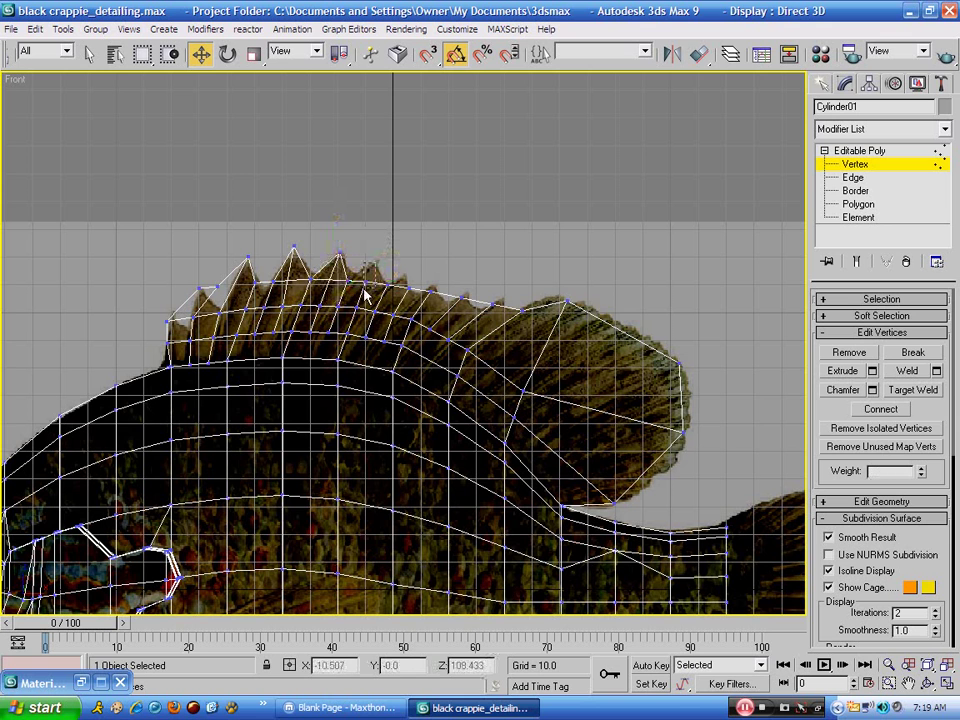
drag(364, 292, 385, 241)
key(ctrl+z)
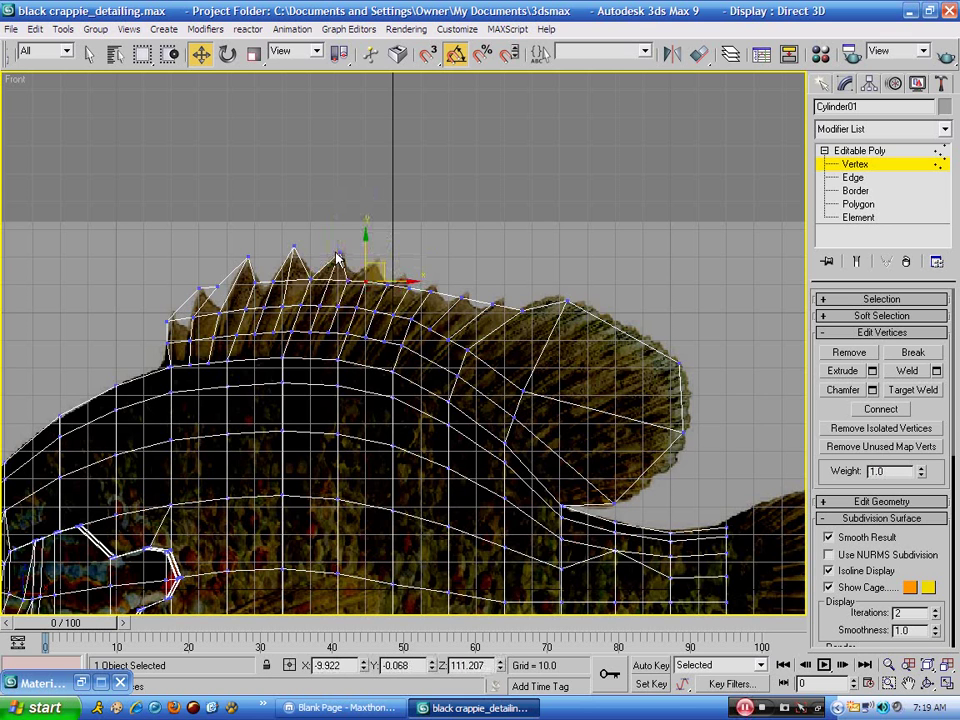
scroll(343, 226, up, 2)
click(359, 206)
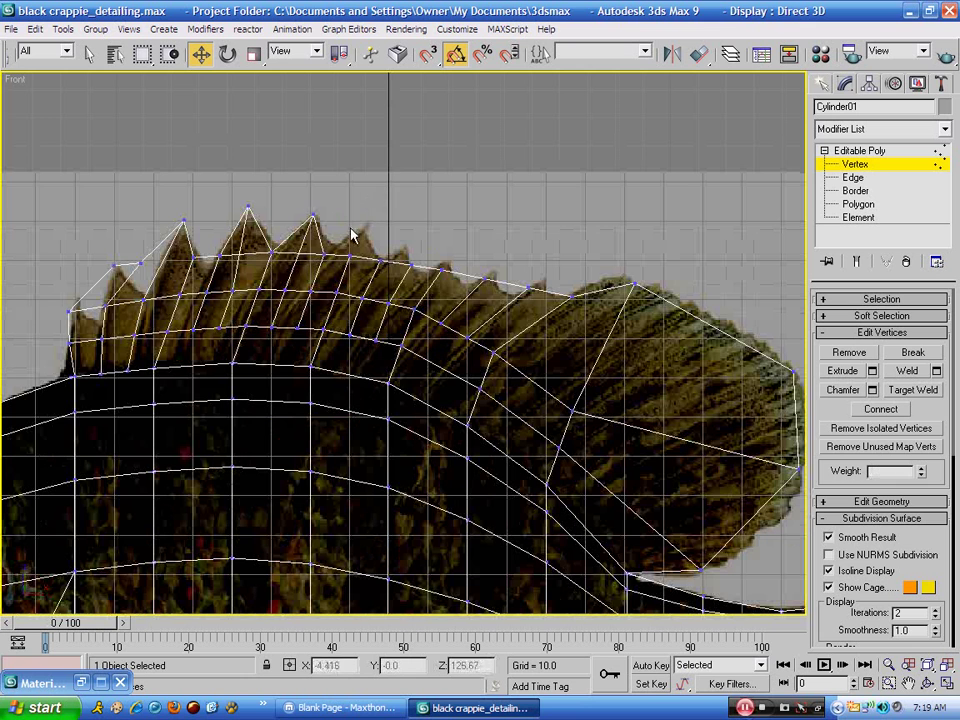
drag(342, 273, 372, 208)
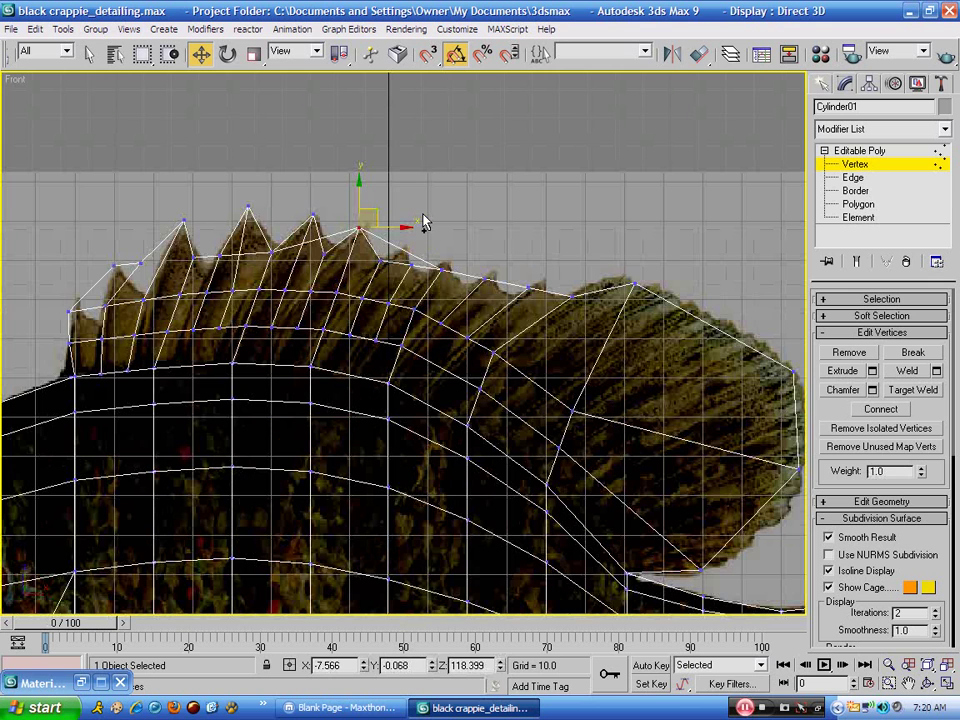
Undo the vertex moves made for the fin's front spine tips
key(ctrl+z)
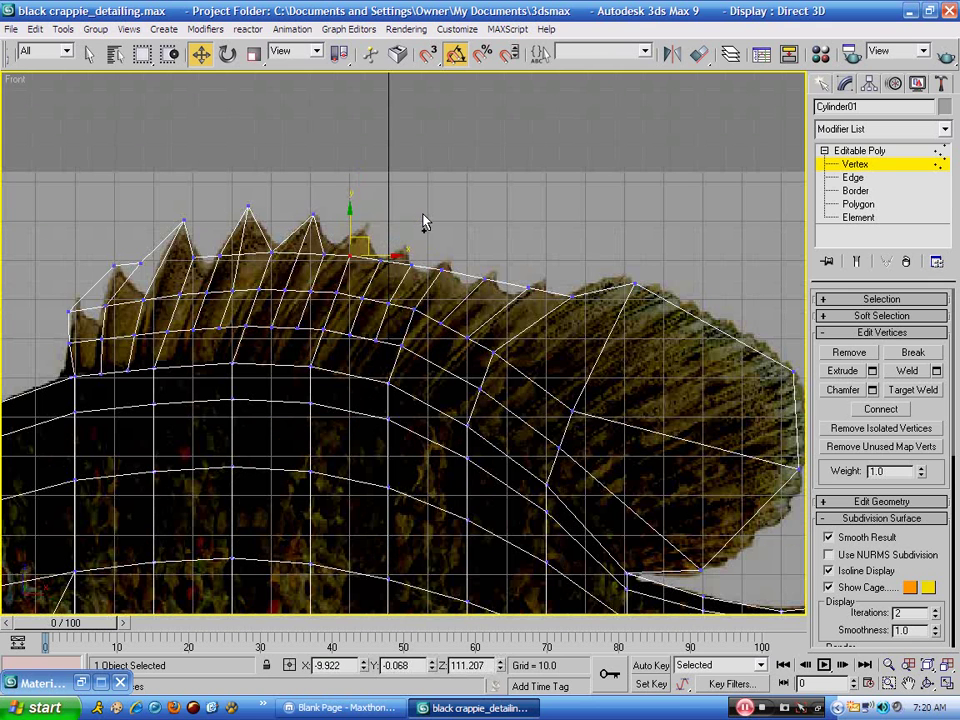
key(ctrl+z)
key(ctrl+z)
key(ctrl+z)
key(ctrl+z)
key(ctrl+z)
key(ctrl+z)
key(ctrl+z)
key(ctrl+z)
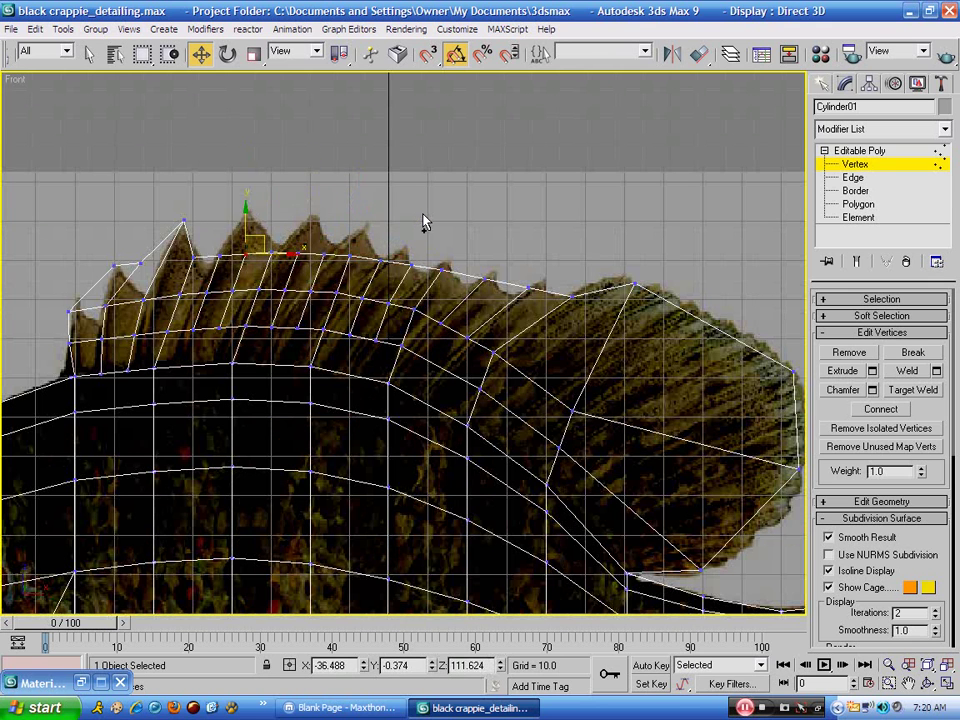
Raise three top-edge vertices over the rear spines, placing the rearmost at about X 40.7, Z 107.9 and the foremost at X 3.2, Z 114.8
click(530, 287)
drag(540, 268, 559, 249)
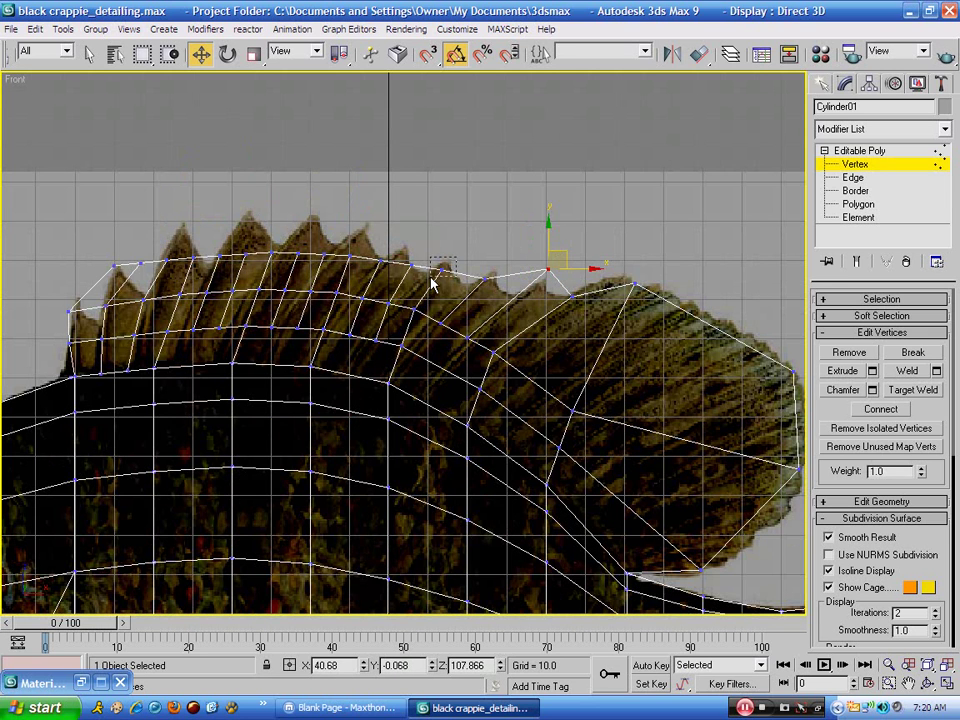
click(443, 267)
drag(454, 253, 466, 229)
click(380, 262)
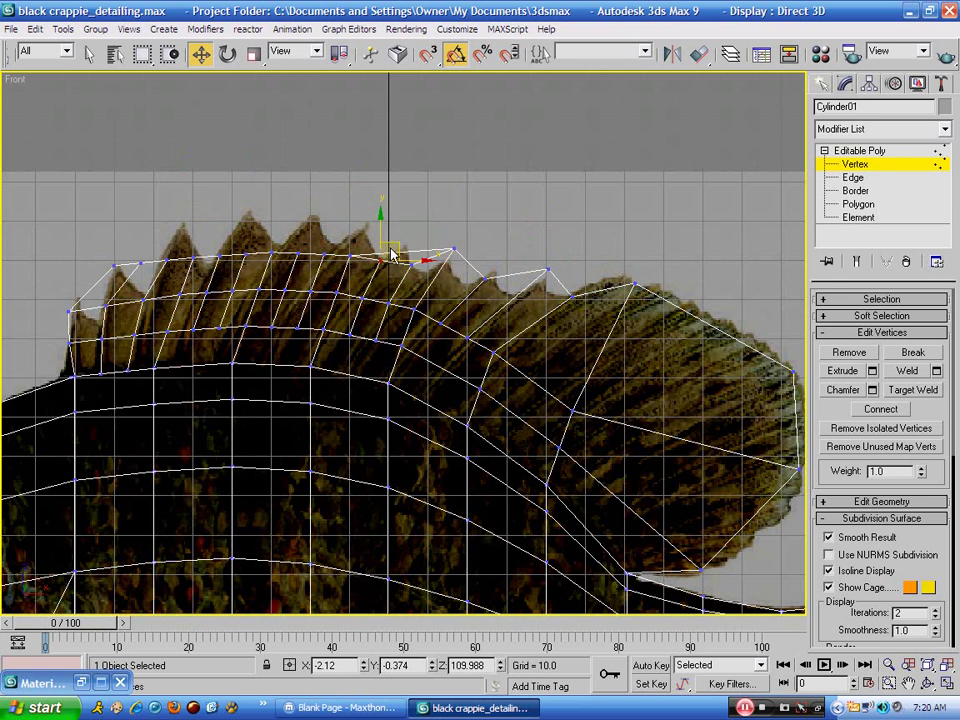
drag(391, 244, 411, 224)
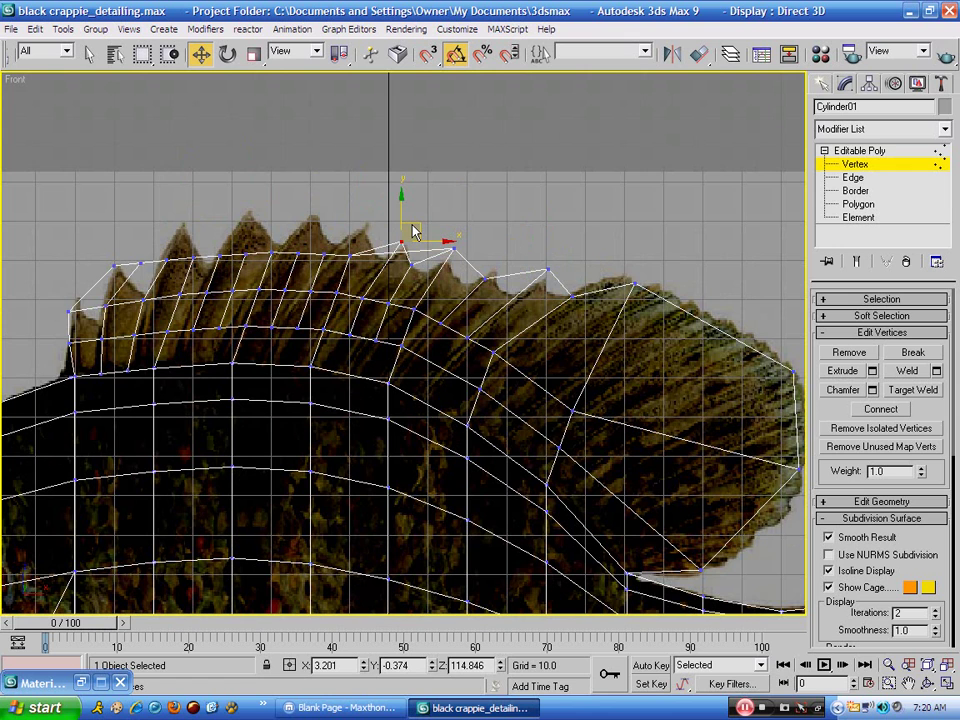
Restore the four-viewport layout and examine the dorsal fin's spines in the perspective view
click(945, 687)
click(909, 684)
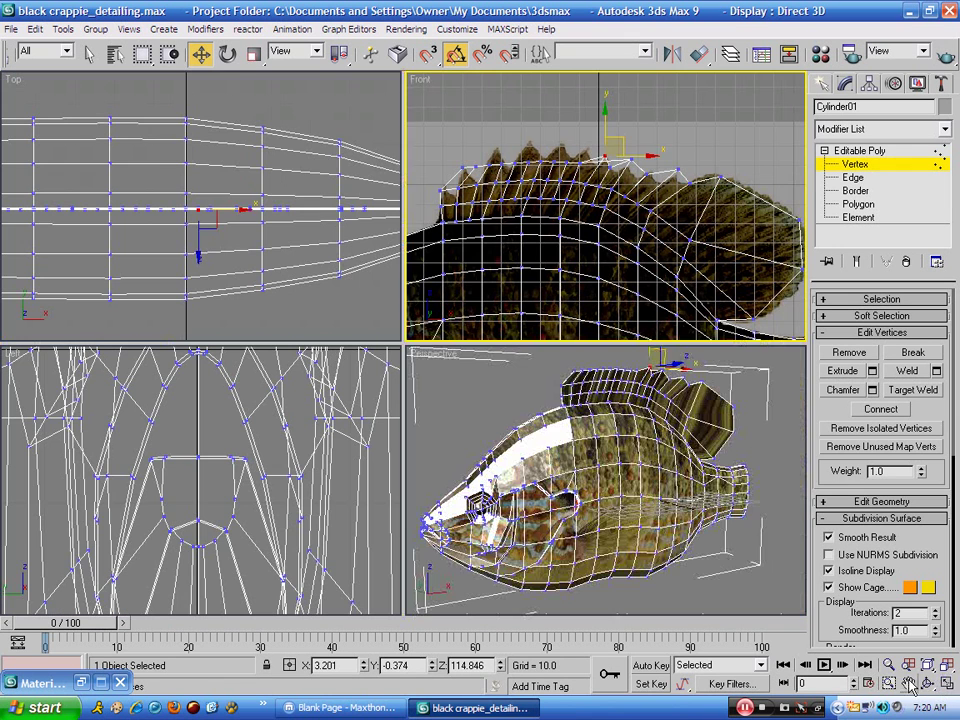
click(618, 439)
scroll(606, 446, up, 5)
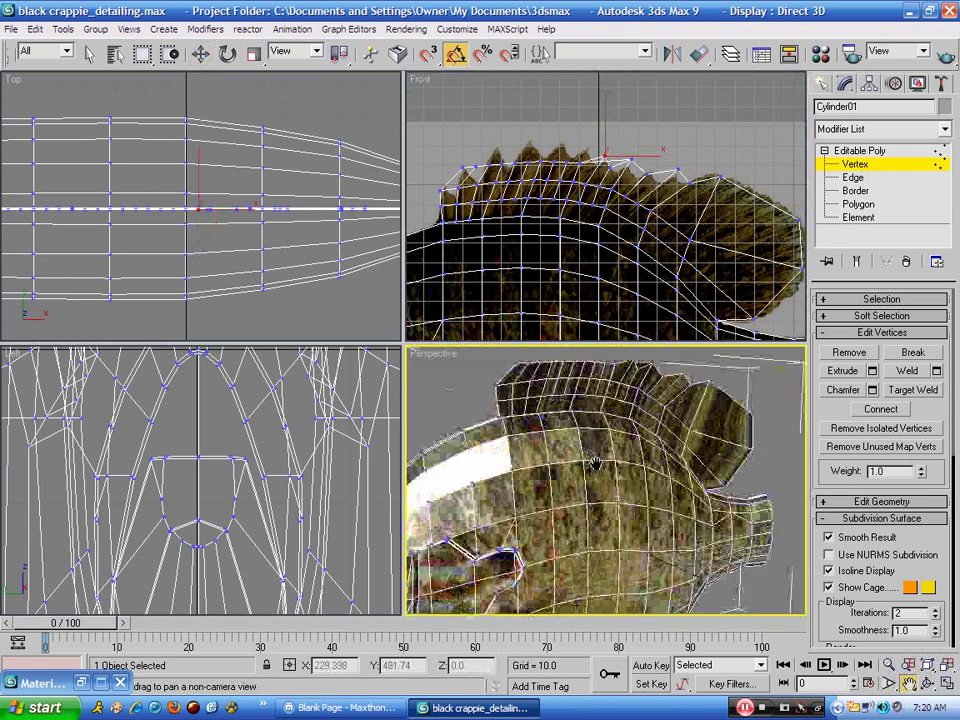
drag(597, 462, 576, 541)
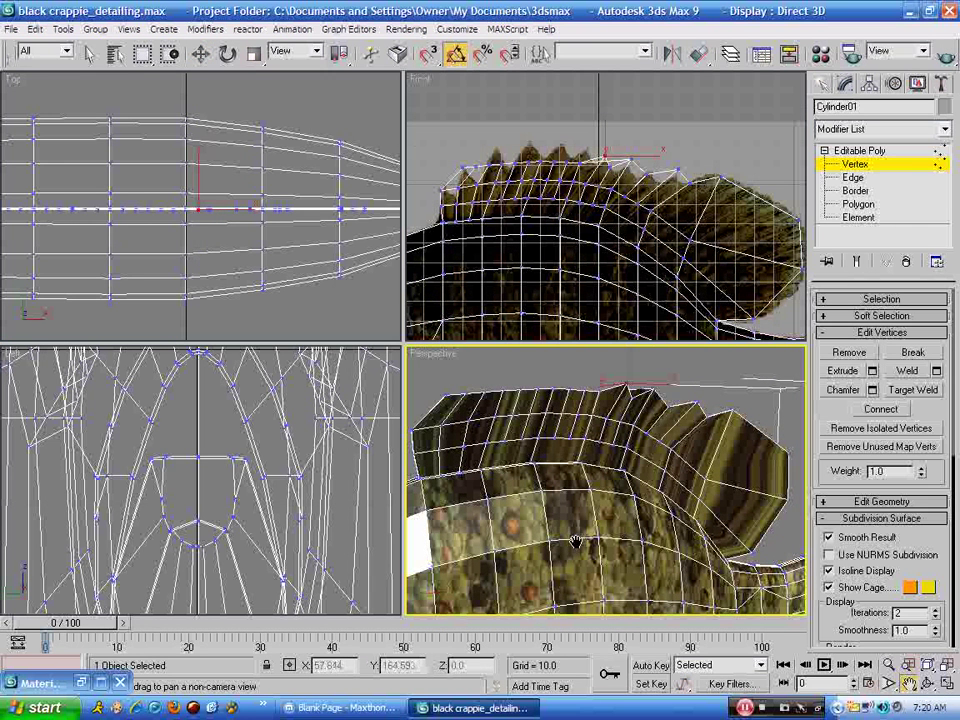
Undo the rear spine vertex moves and the two-segment edge connection on the fin
click(538, 247)
scroll(538, 247, up, 2)
drag(570, 226, 577, 236)
key(ctrl+z)
key(ctrl+z)
key(ctrl+z)
key(ctrl+z)
key(ctrl+z)
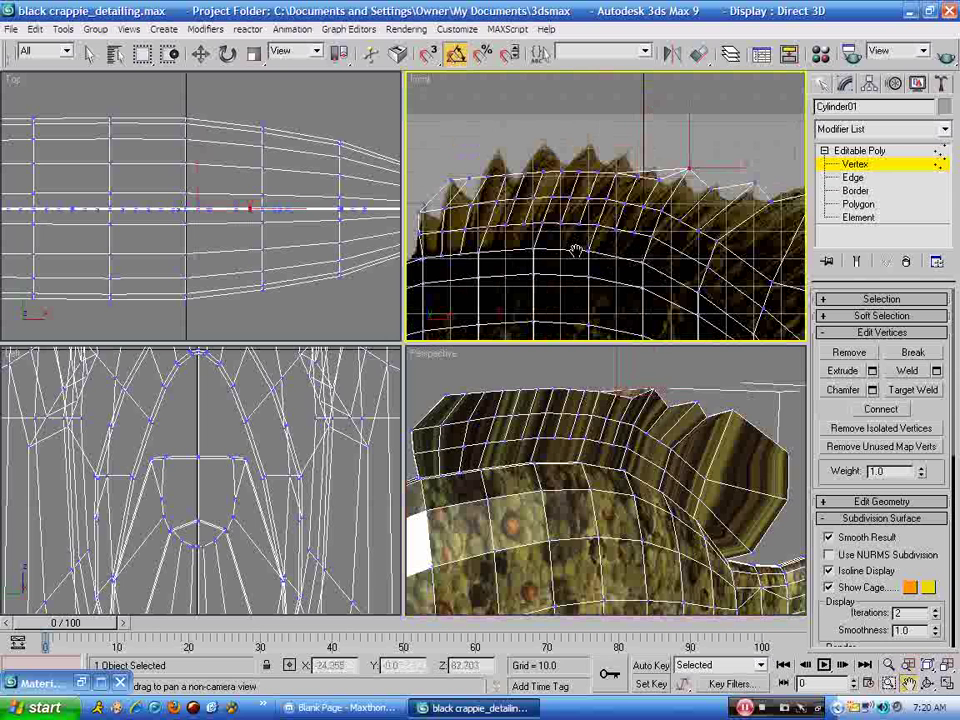
key(ctrl+z)
key(ctrl+z)
key(ctrl+z)
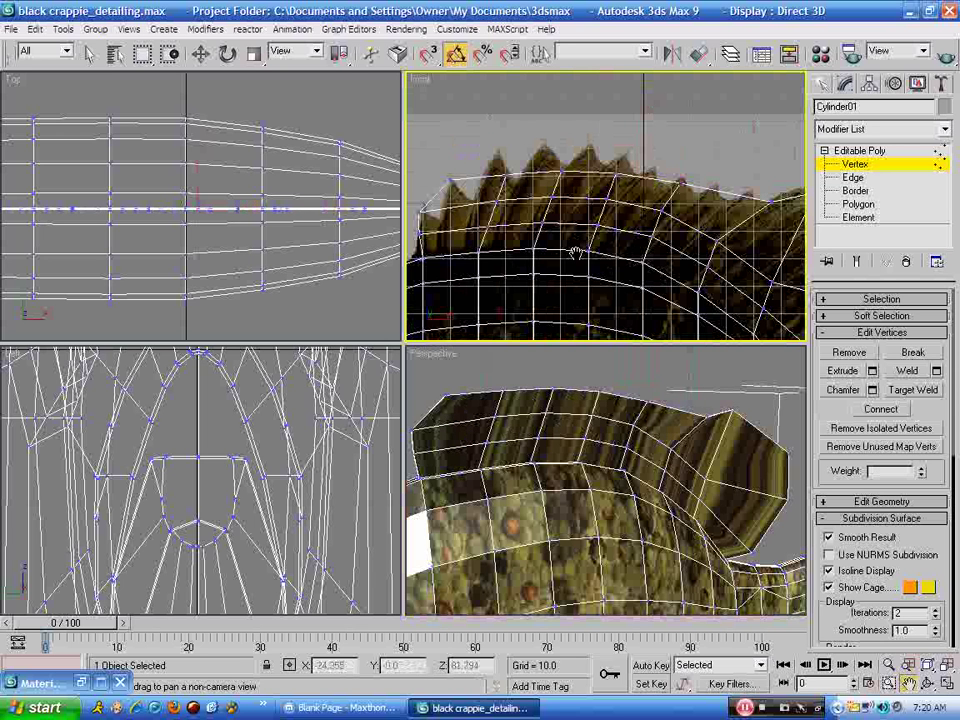
Select the lengthwise edges of the fin's spiny section, including the lower rear rows, and connect them with 1 segment
click(855, 179)
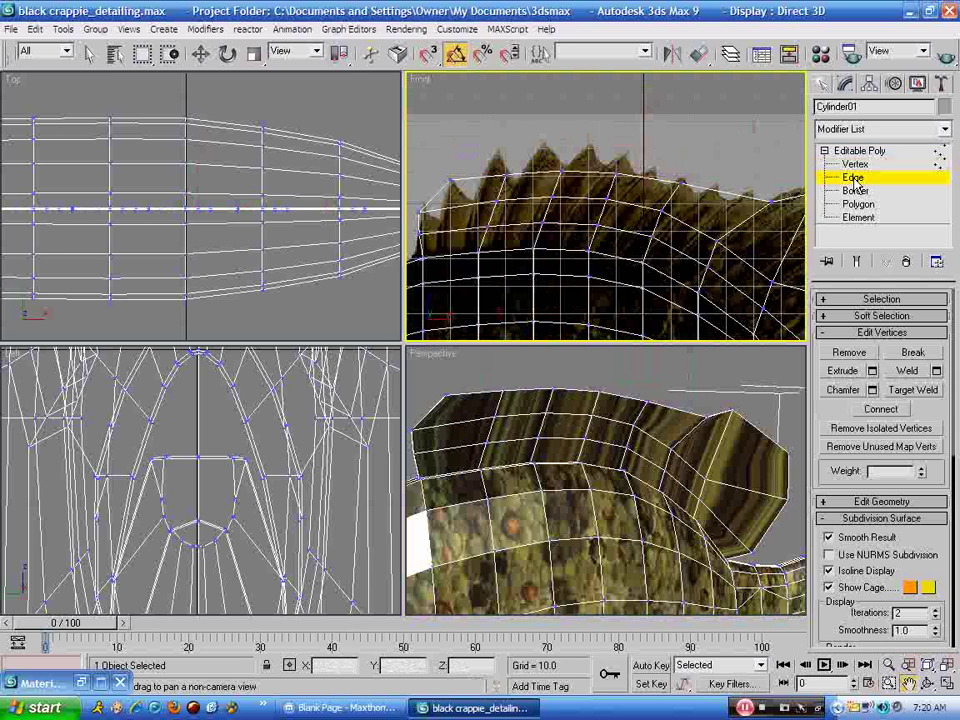
ctrl+click(582, 206)
ctrl+click(636, 205)
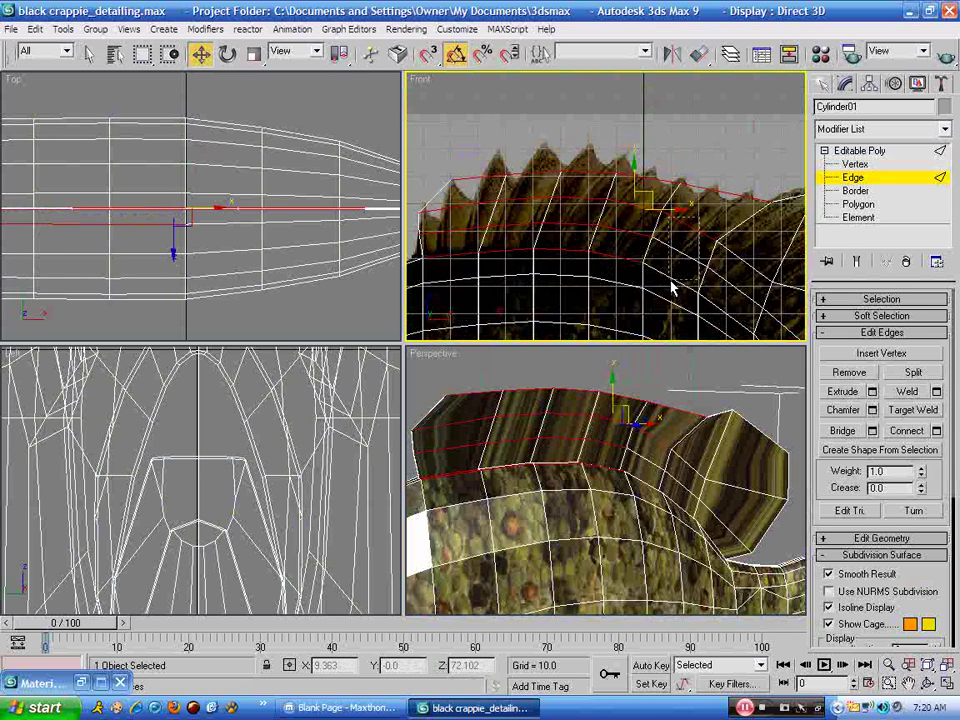
ctrl+drag(671, 283, 676, 287)
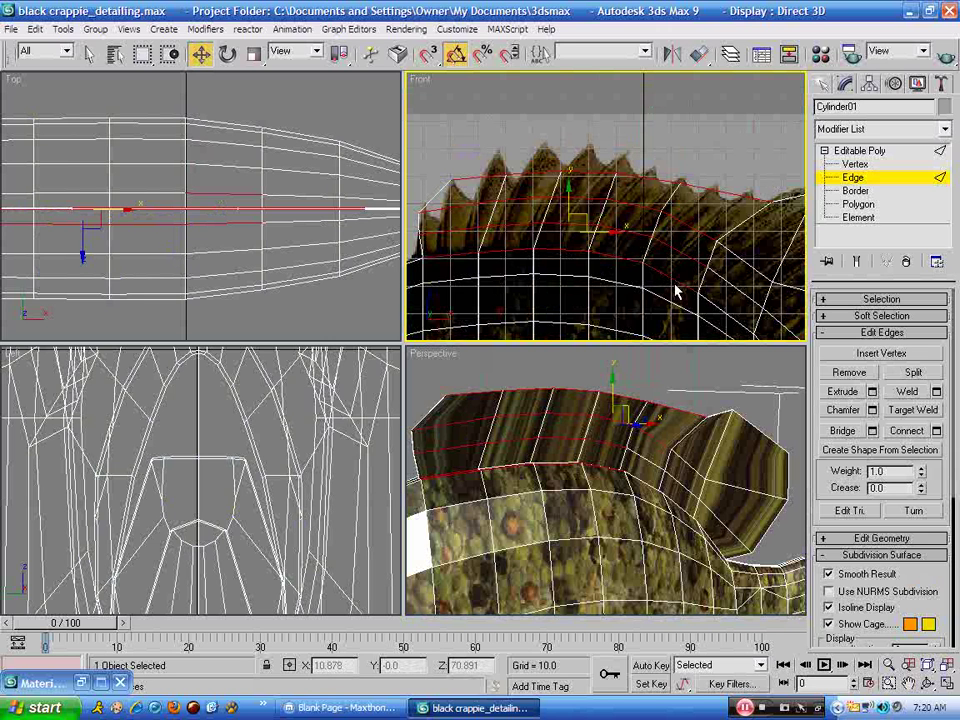
ctrl+drag(743, 247, 720, 321)
scroll(708, 258, down, 1)
scroll(710, 255, up, 1)
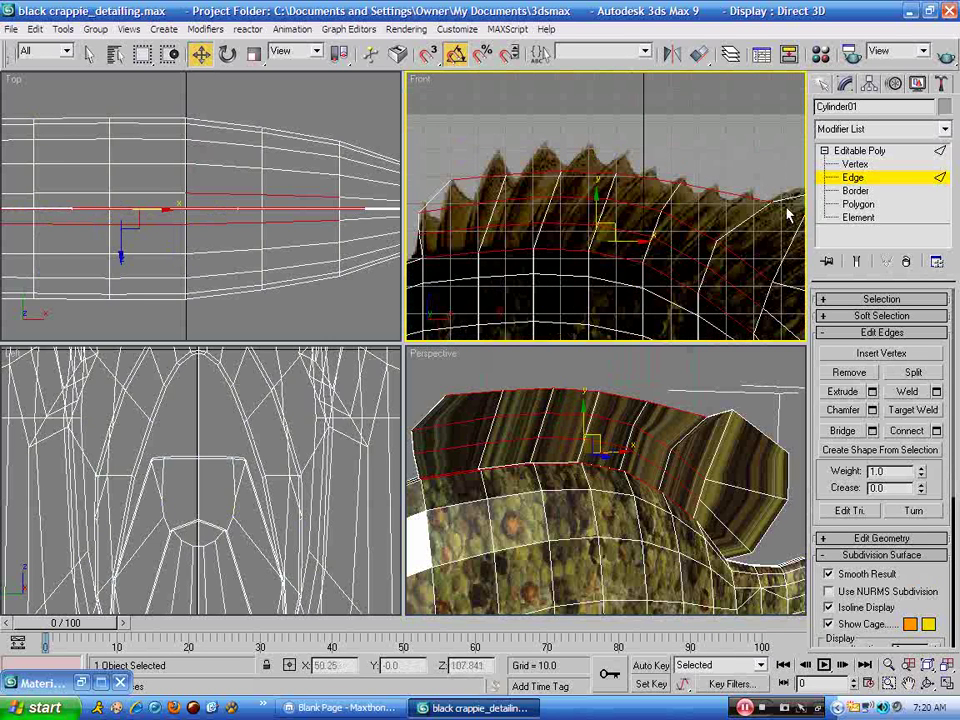
ctrl+click(785, 205)
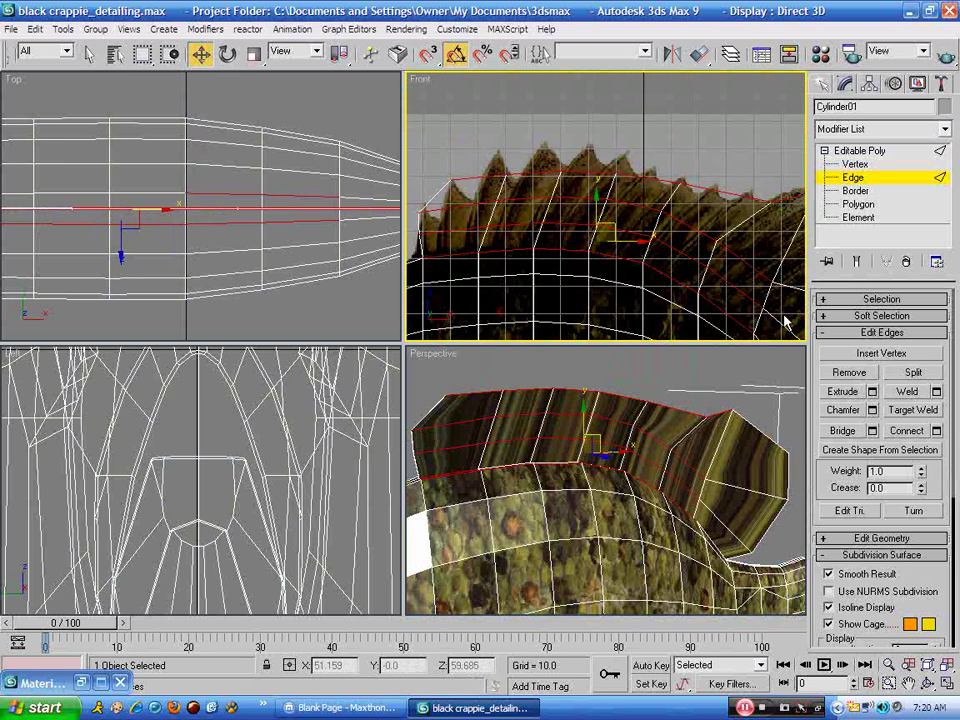
click(937, 431)
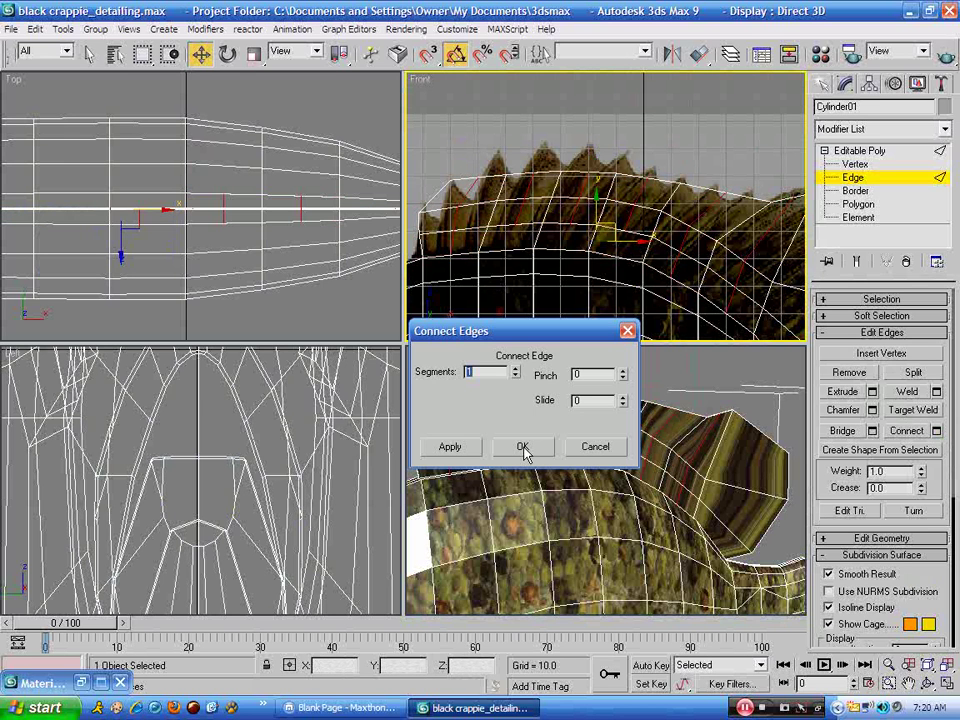
click(523, 449)
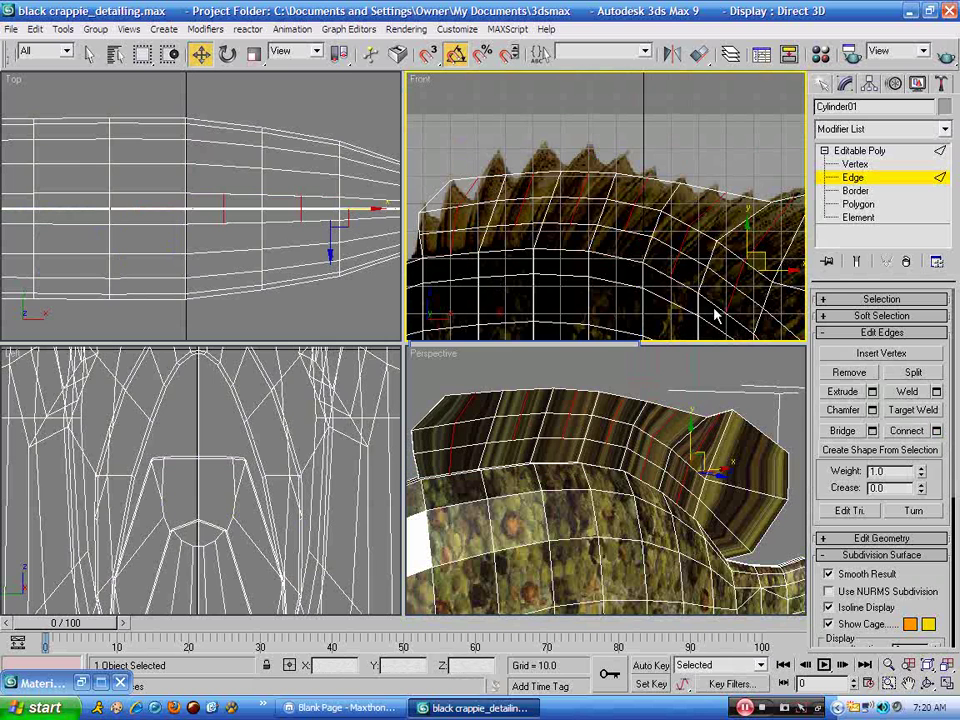
Undo the one-segment edge connection on the fin and deselect the stray edges near the spiny section's base
key(ctrl+z)
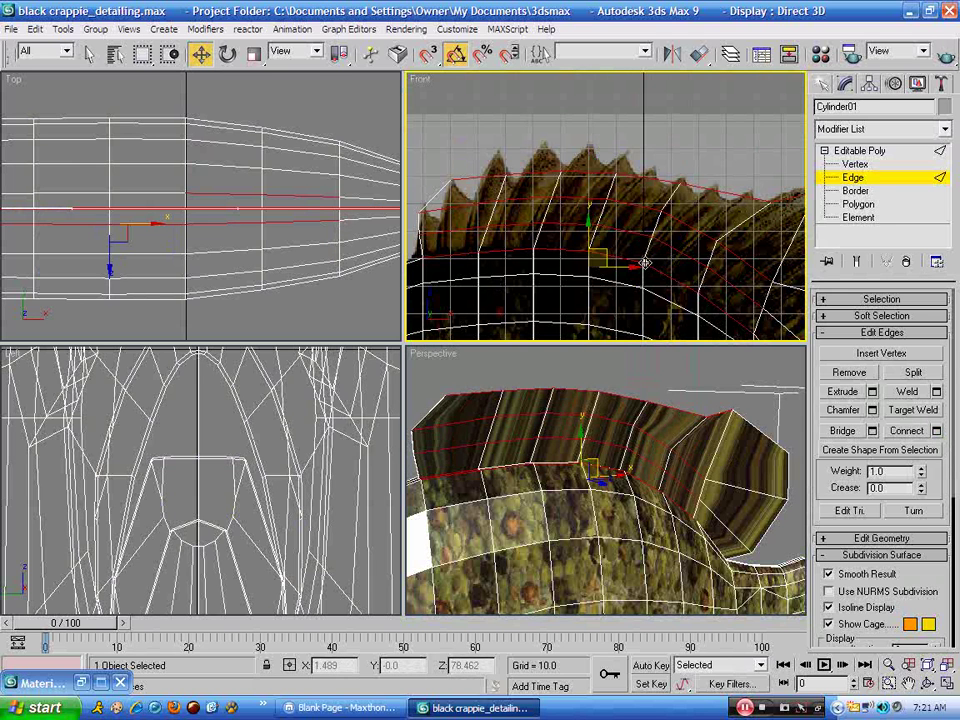
click(937, 431)
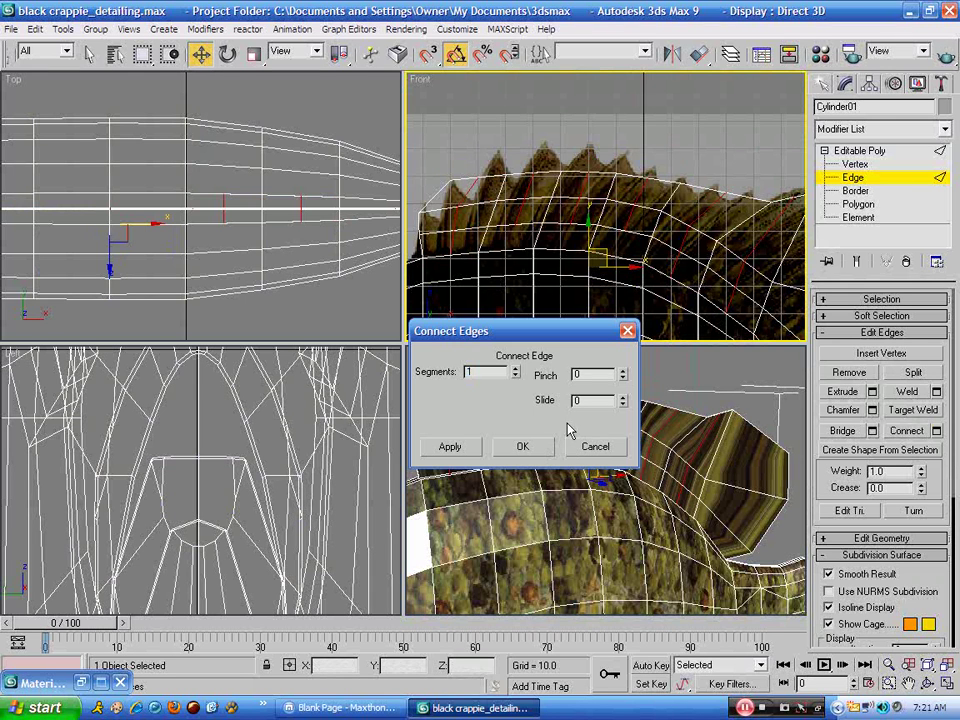
click(584, 446)
key(ctrl+z)
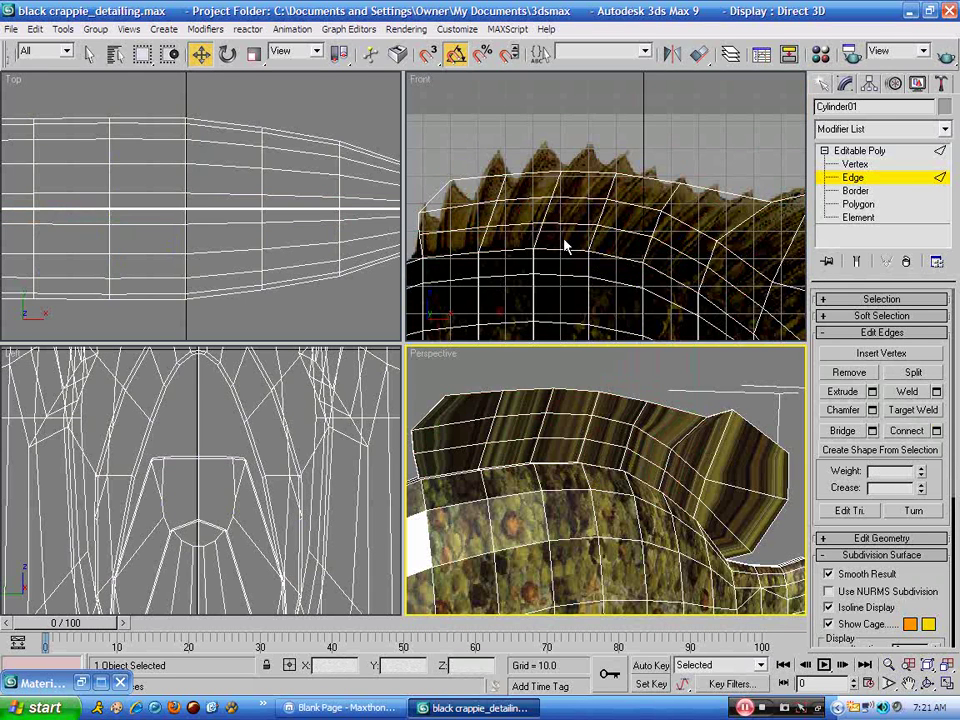
key(ctrl+z)
right_click(562, 246)
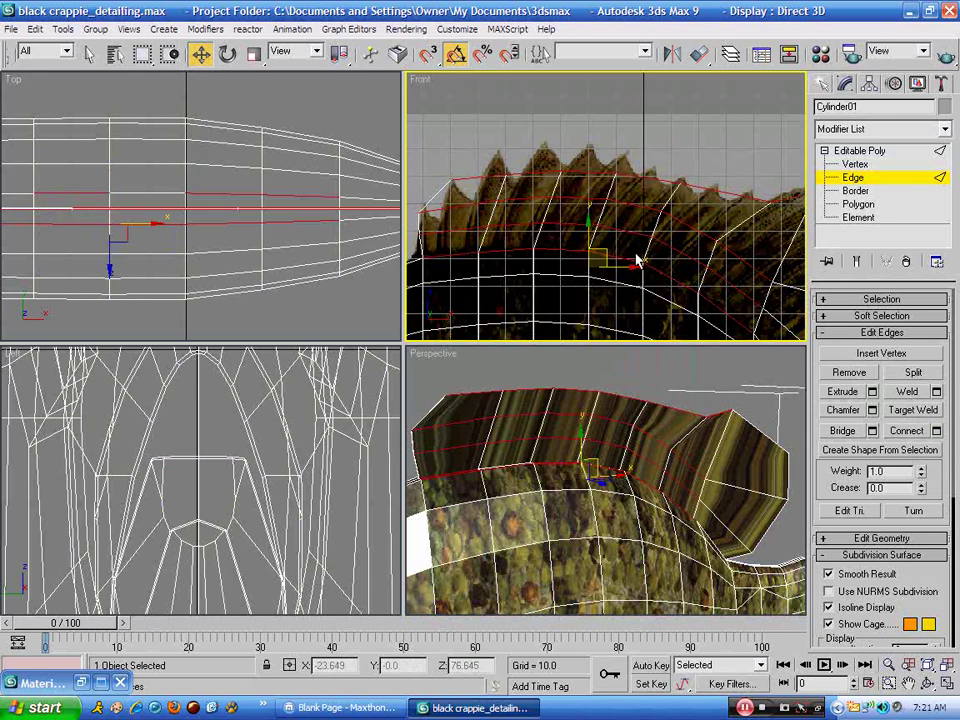
alt+drag(633, 242, 615, 278)
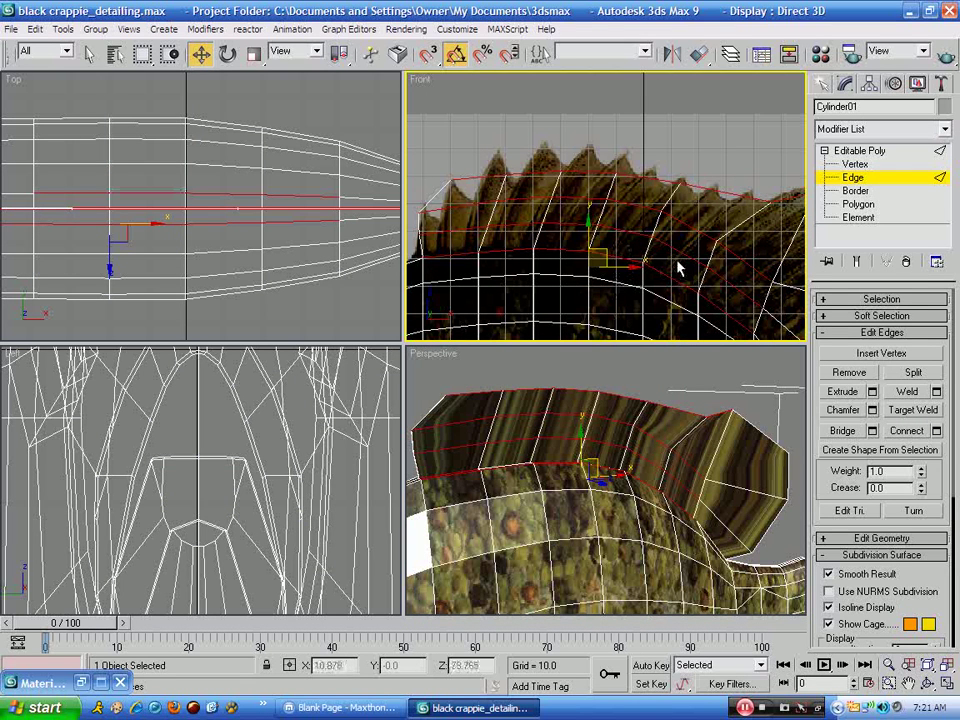
Connect the selected lengthwise edges of the fin's spiny section with 2 segments and clear the edge selection
click(938, 432)
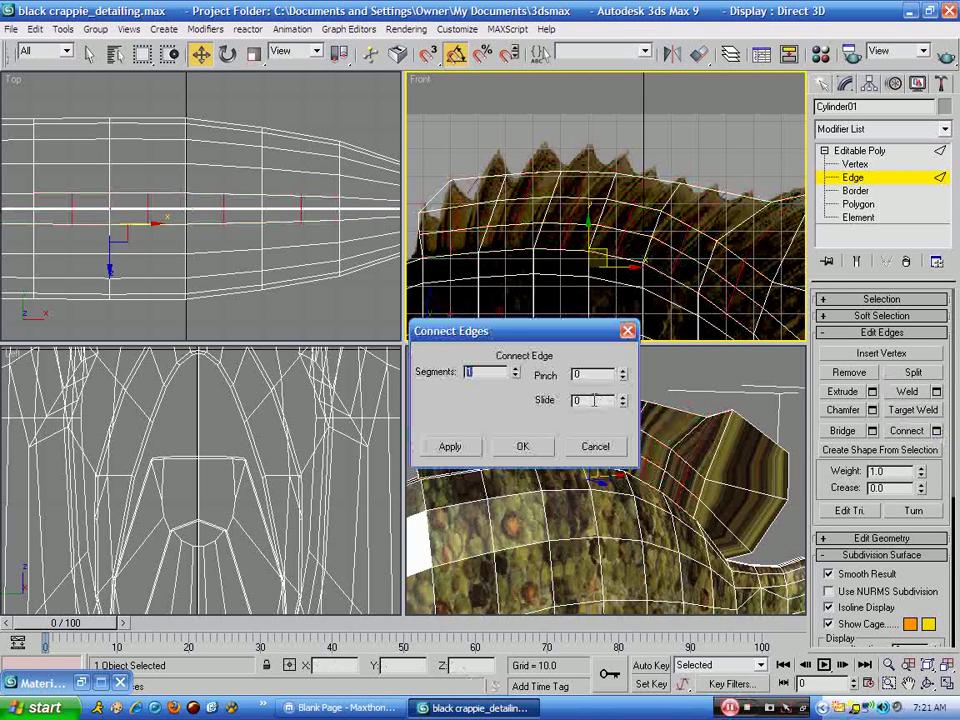
click(587, 450)
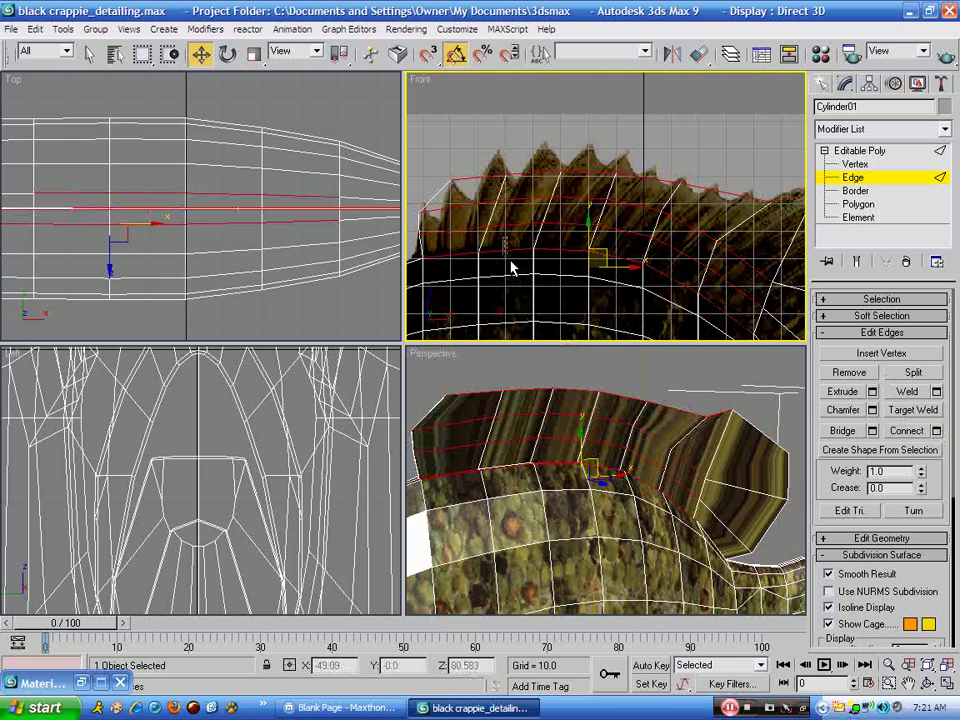
click(937, 431)
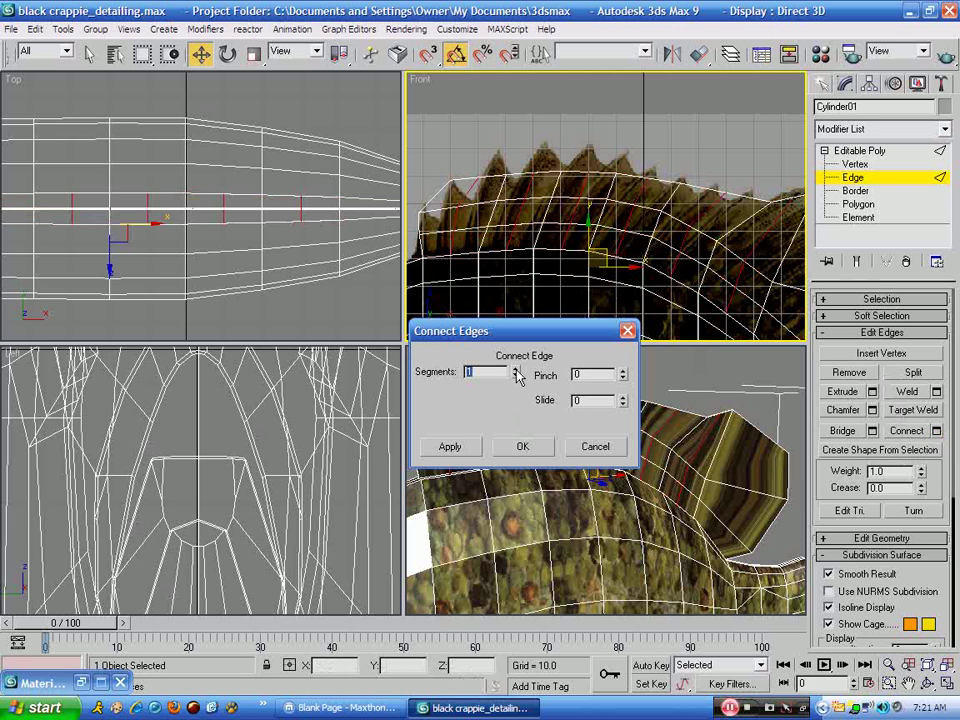
click(516, 370)
click(521, 447)
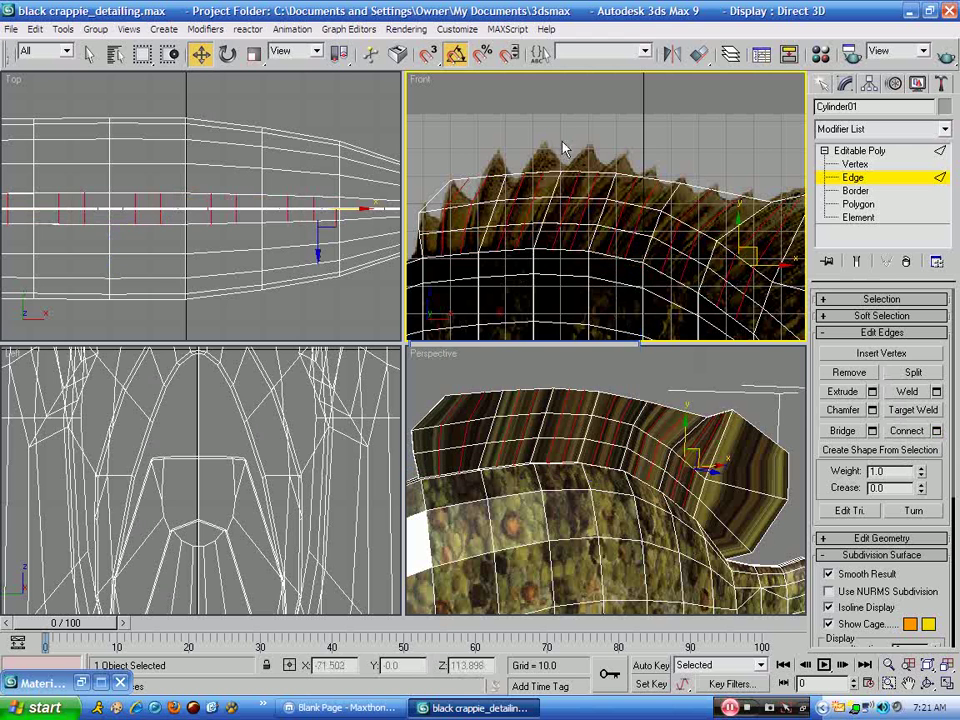
click(624, 131)
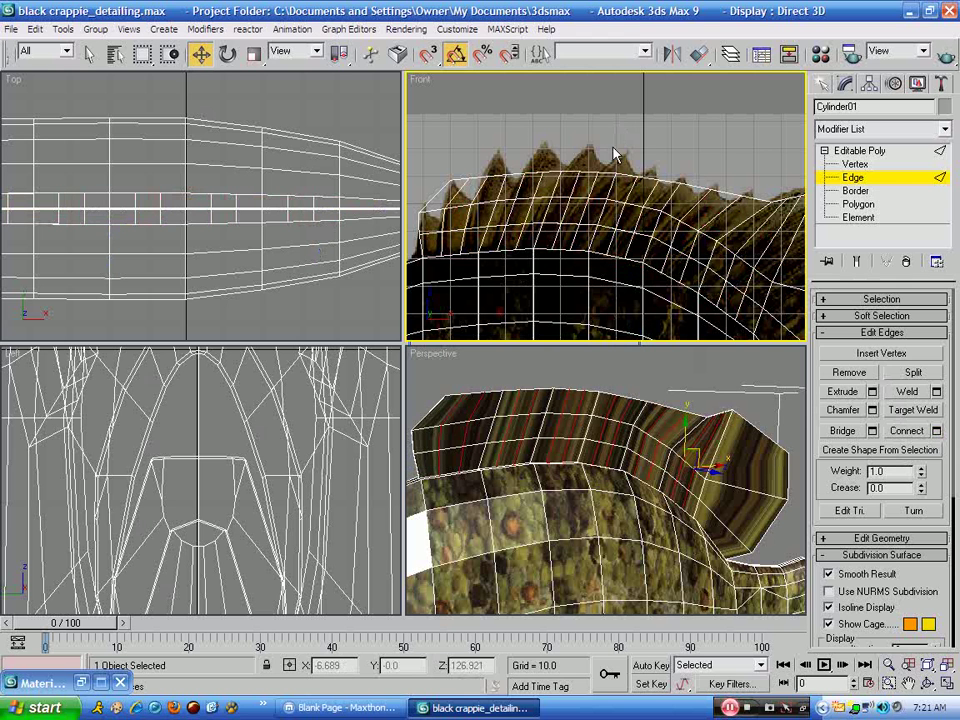
Raise two top-edge vertices over the rear spines in the enlarged front view, to about X 39.9, Z 108.0 and X 16.0, Z 112.8
click(866, 164)
key(alt+w)
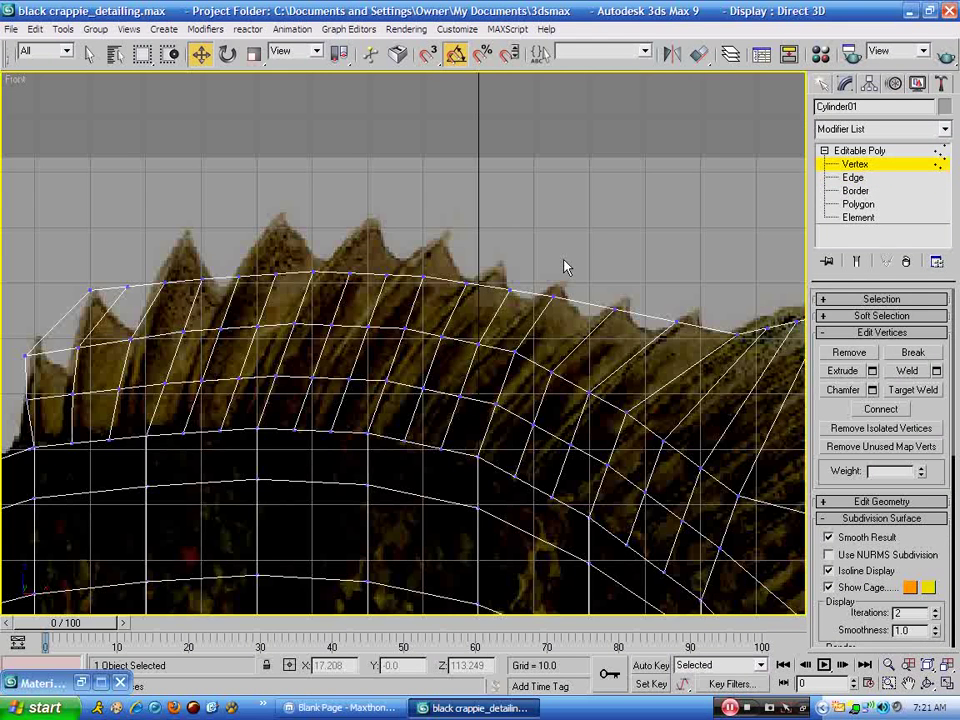
drag(685, 302, 650, 357)
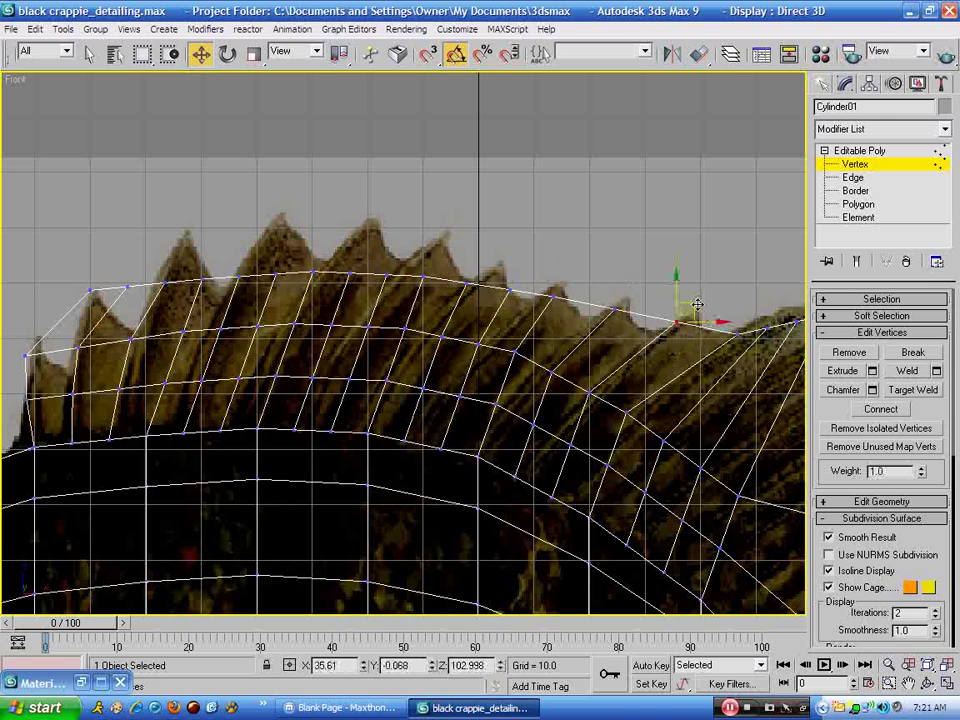
drag(709, 283, 732, 255)
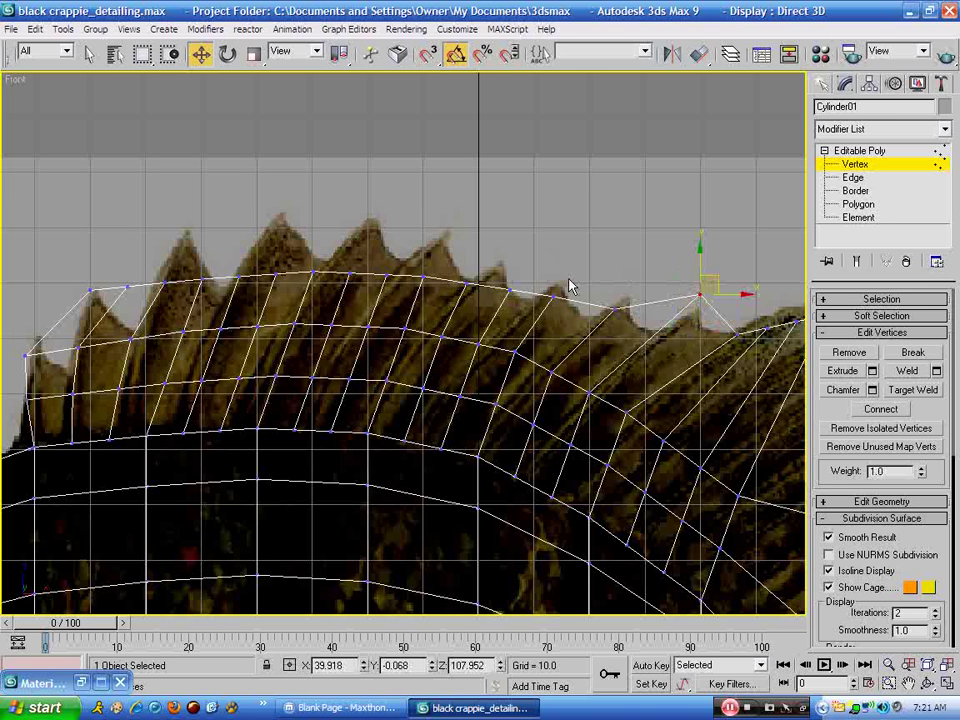
click(555, 297)
drag(562, 278, 578, 257)
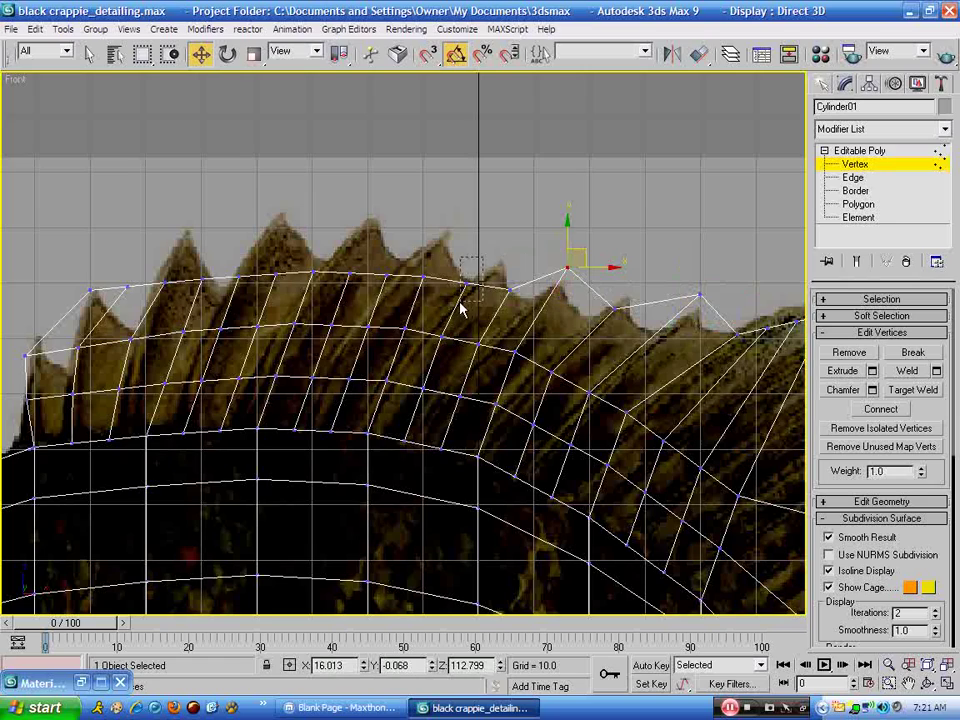